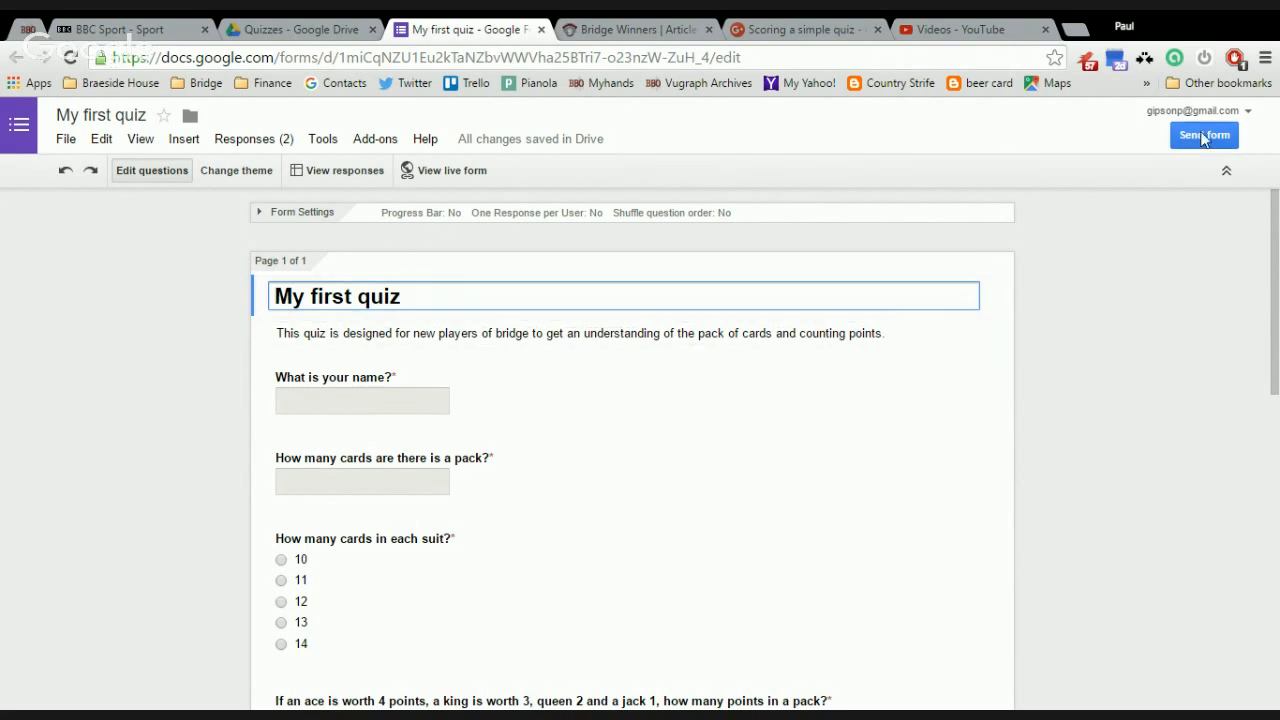
- Generate a short sharing URL for the quiz form from its send options and finish
click(1275, 335)
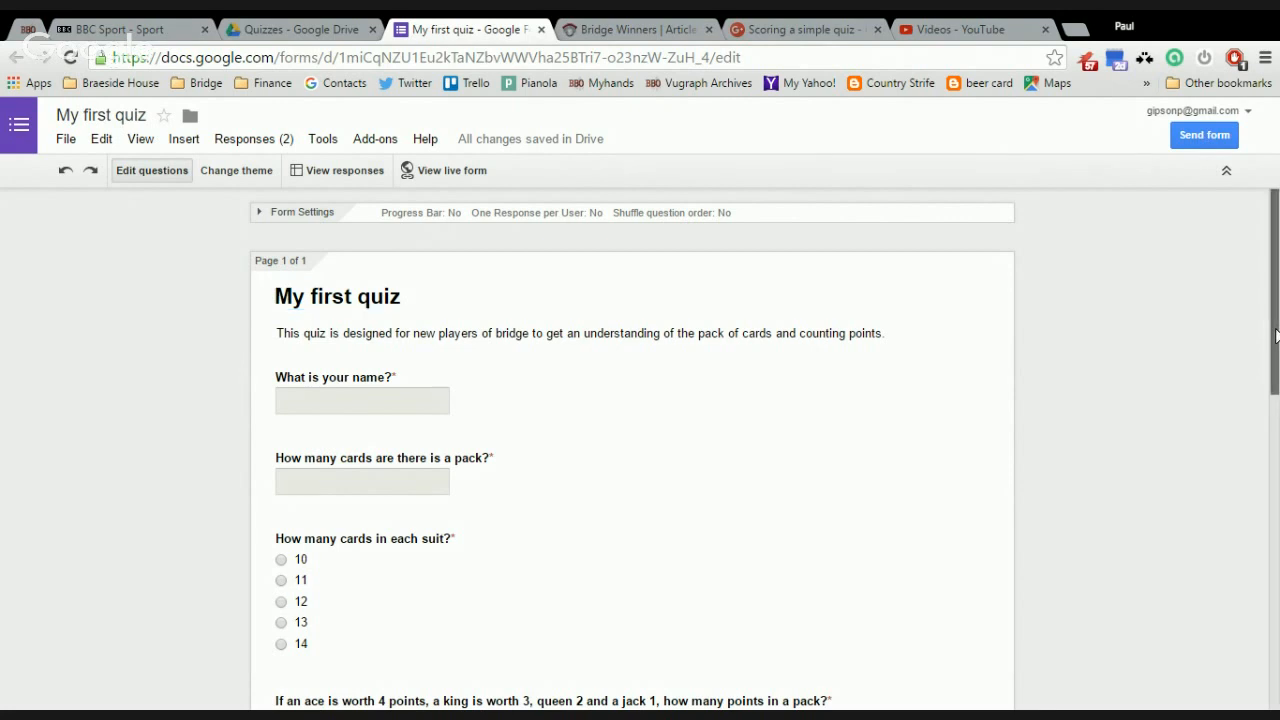
drag(1275, 335, 1272, 700)
click(313, 654)
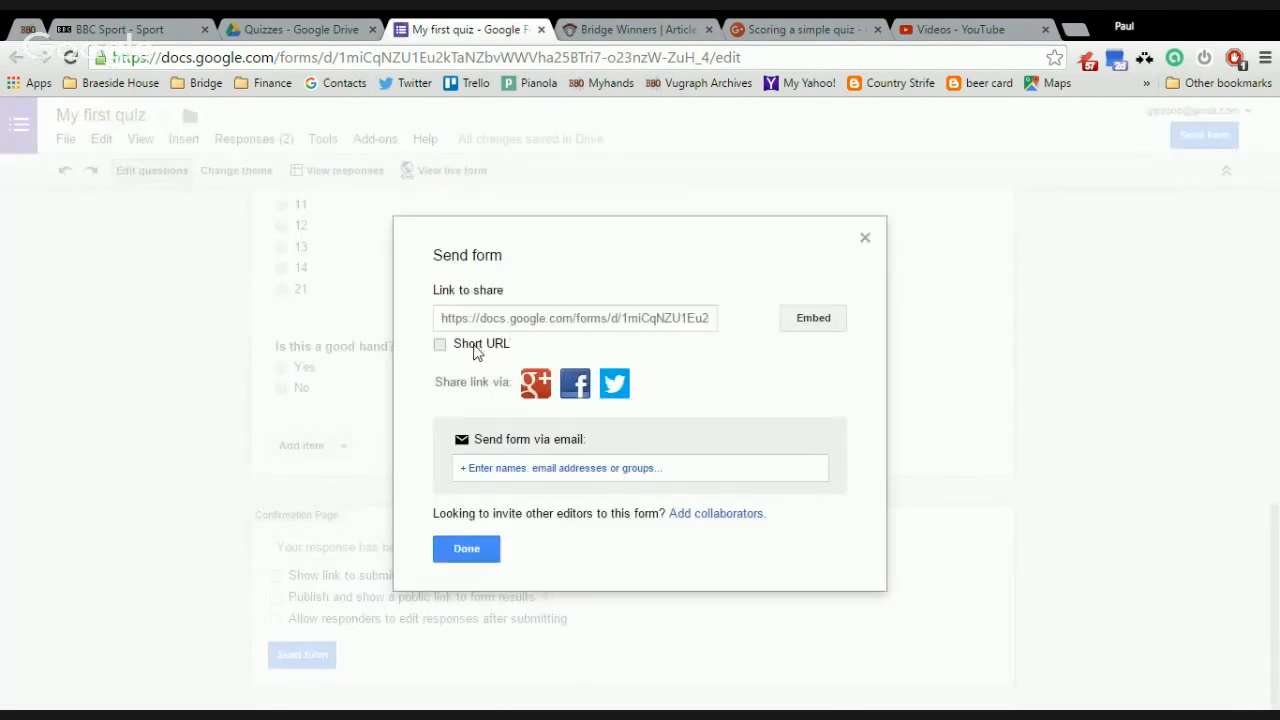
click(476, 350)
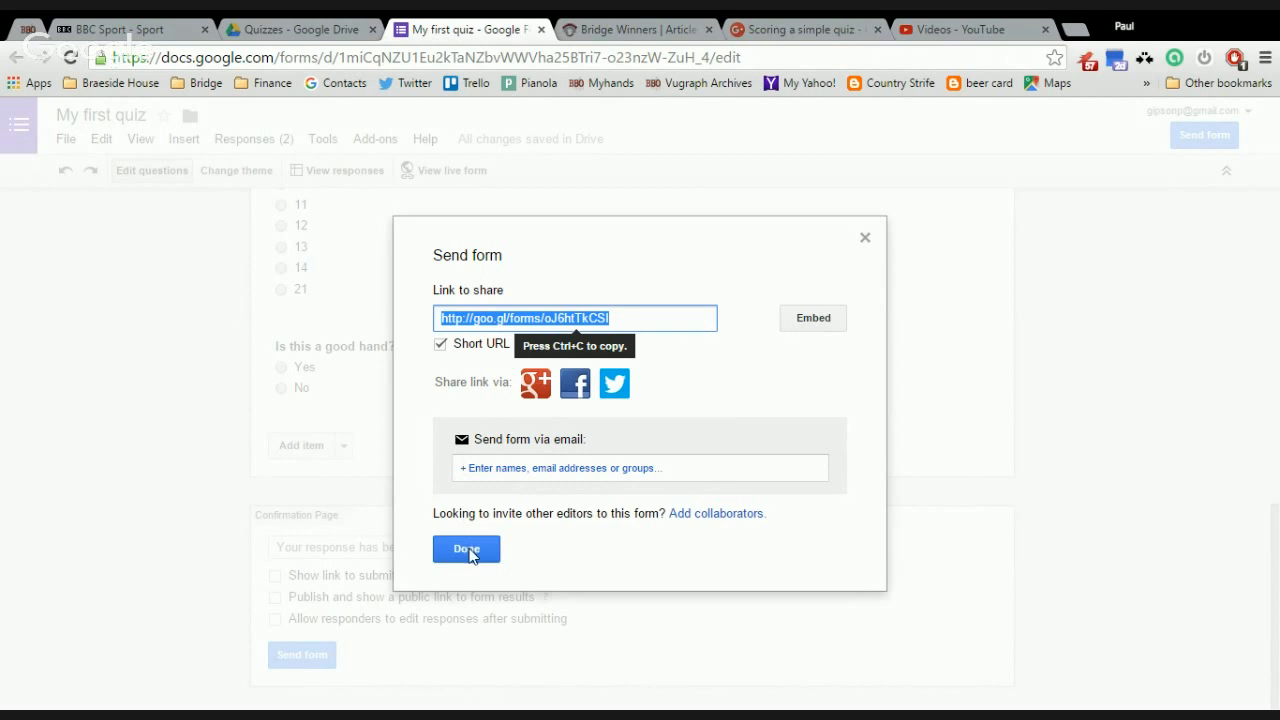
click(469, 553)
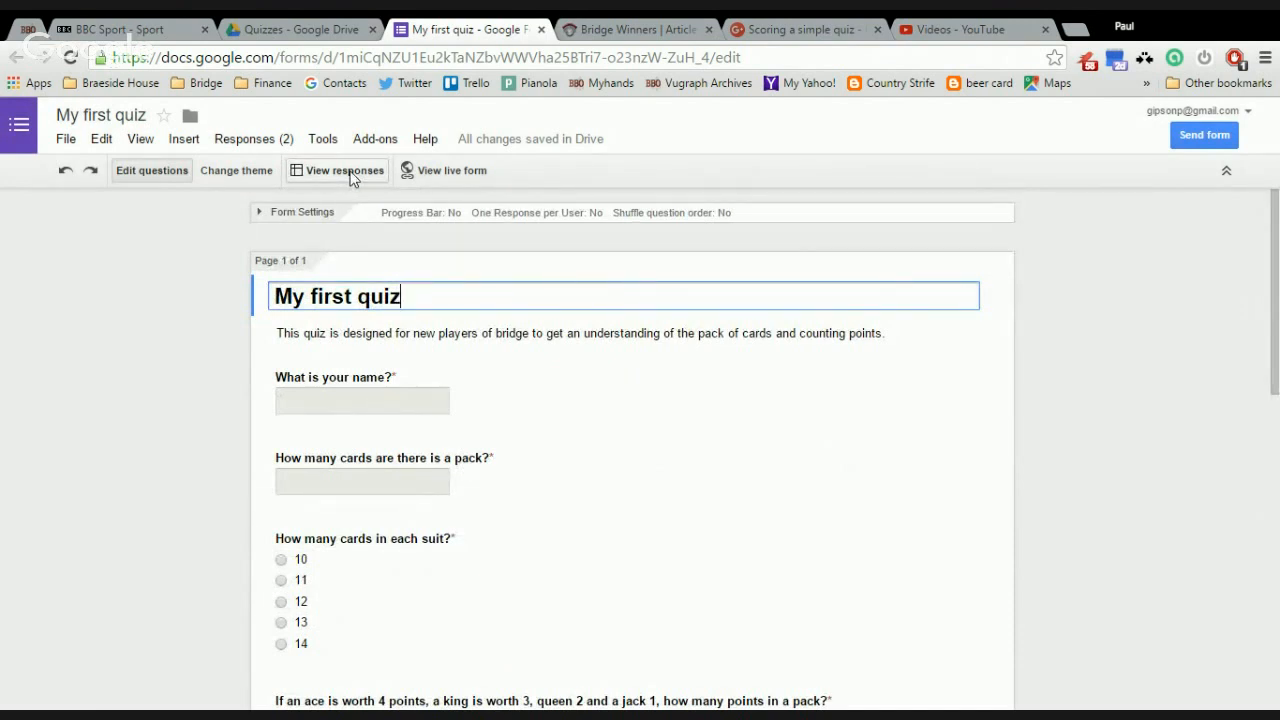
- Open the quiz's responses spreadsheet and add a new sheet to it
click(345, 171)
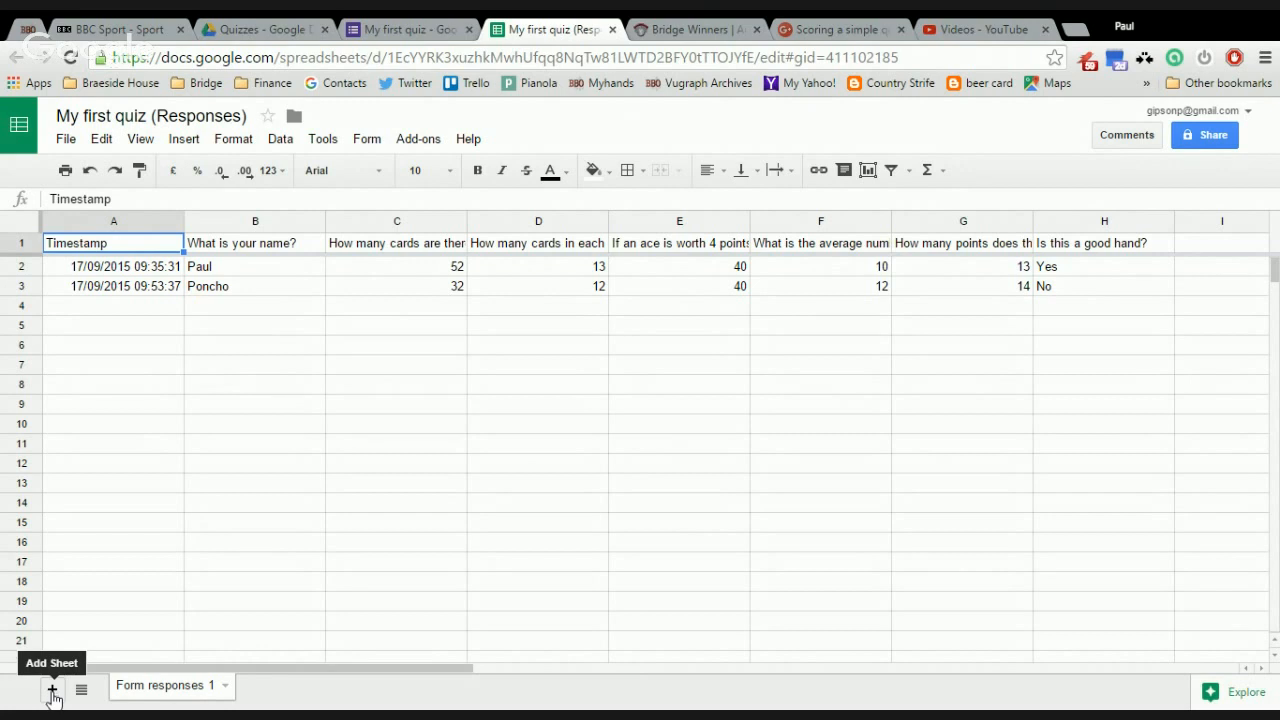
click(53, 691)
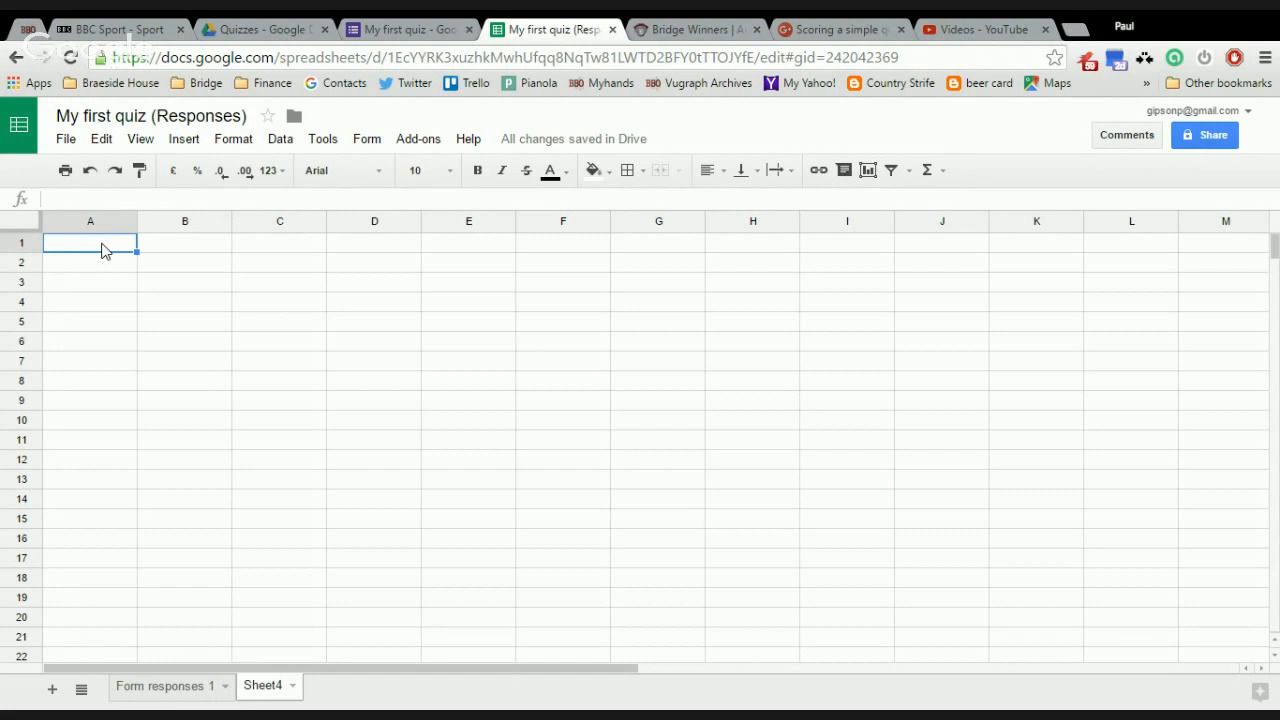
- Enter =ARRAYFORMULA('Form responses 1'!A:A) in cell A1 of the new sheet and fit column A's width to its contents
text(=arr)
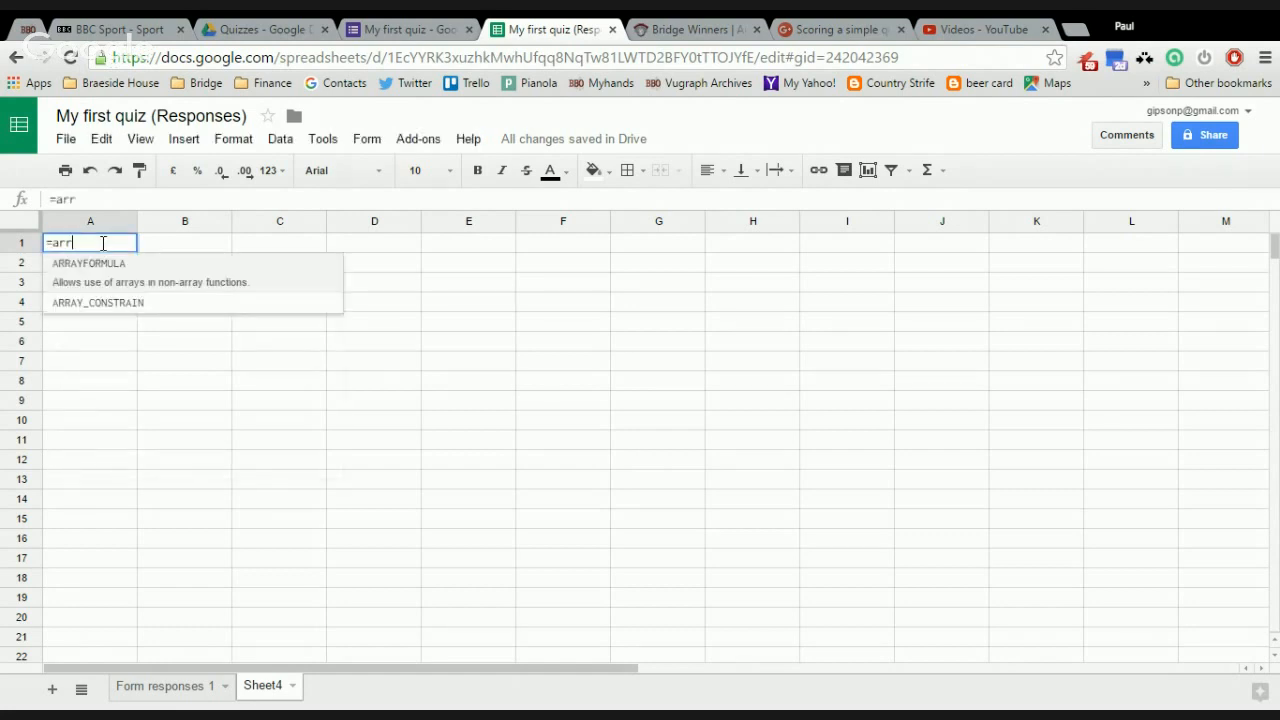
key(Tab)
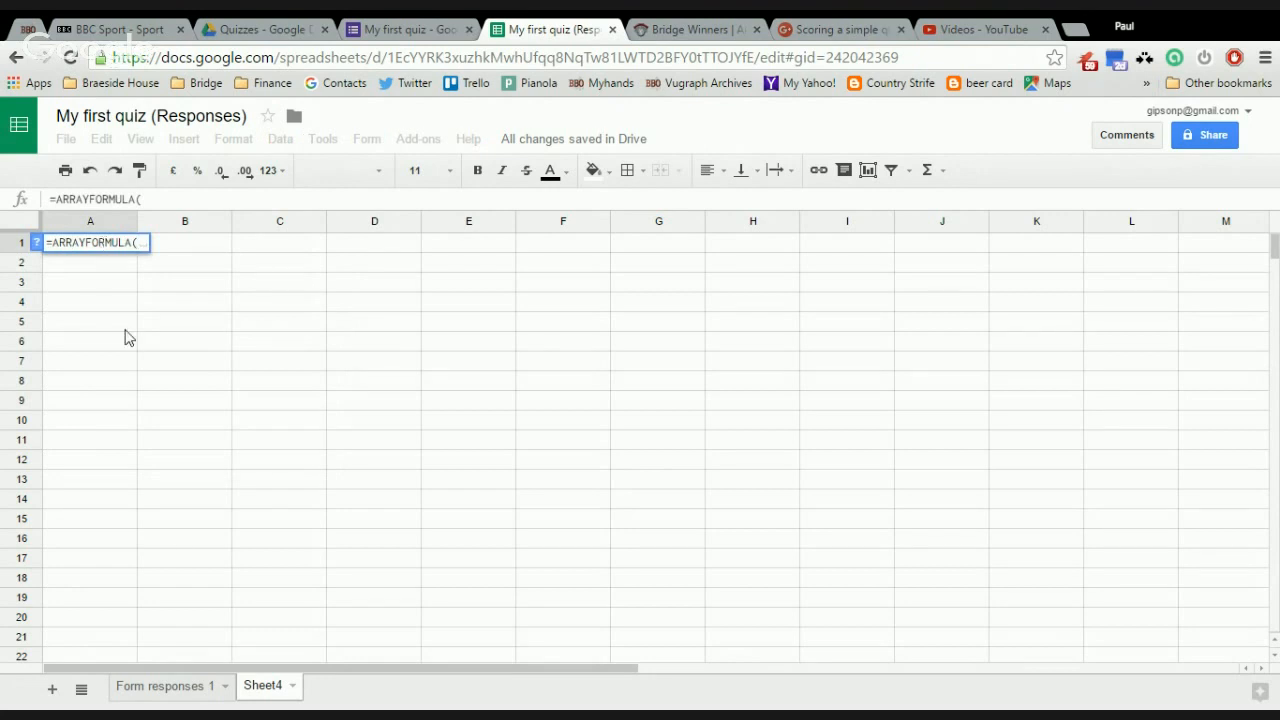
click(165, 690)
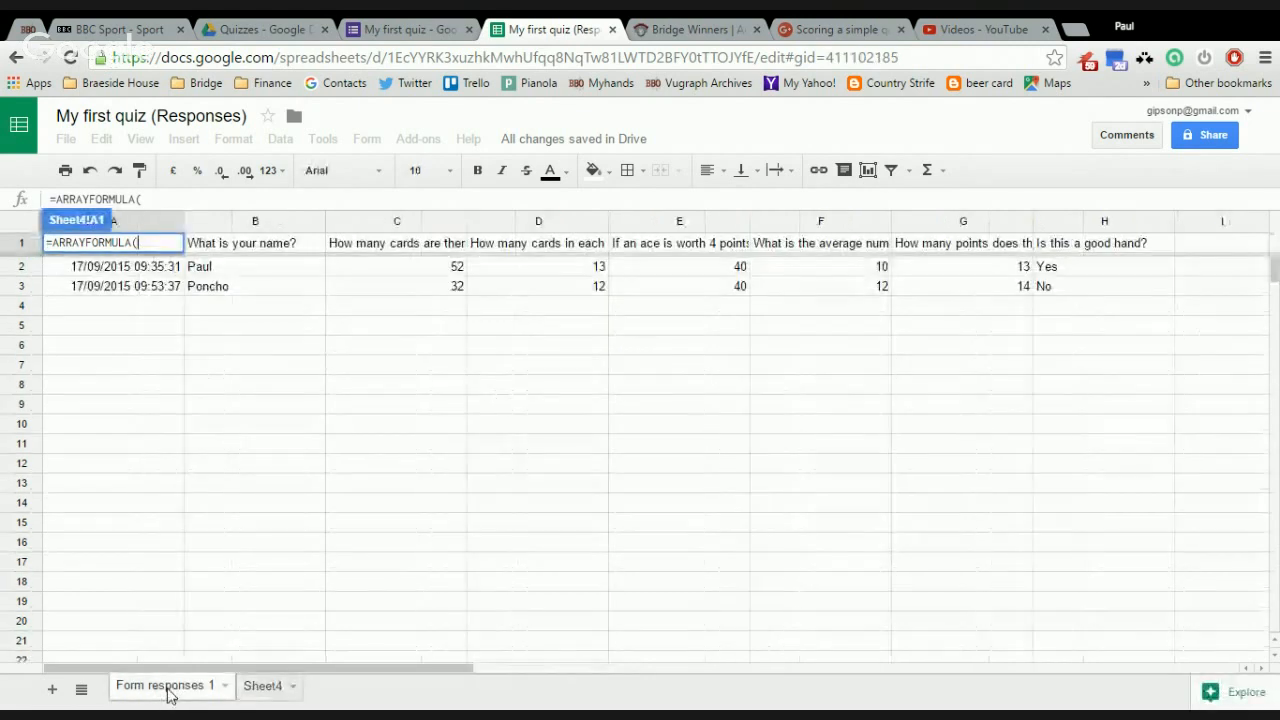
click(145, 225)
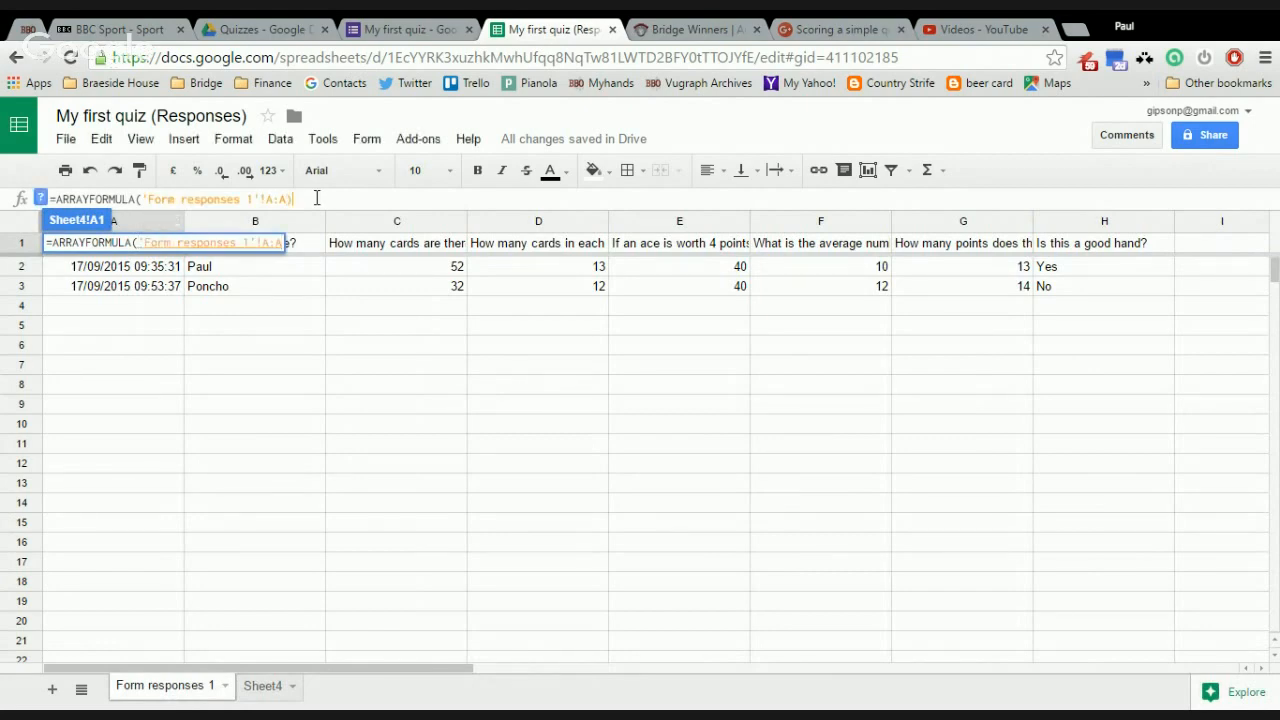
text())
key(Return)
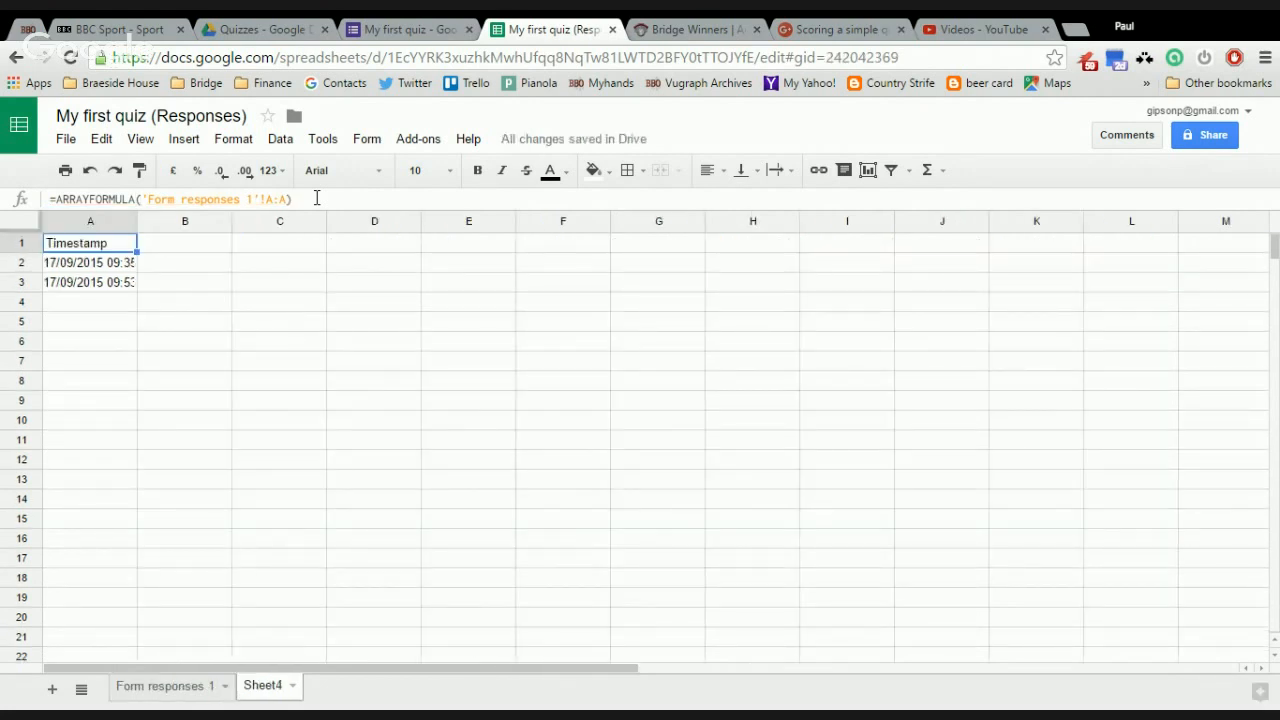
double_click(136, 221)
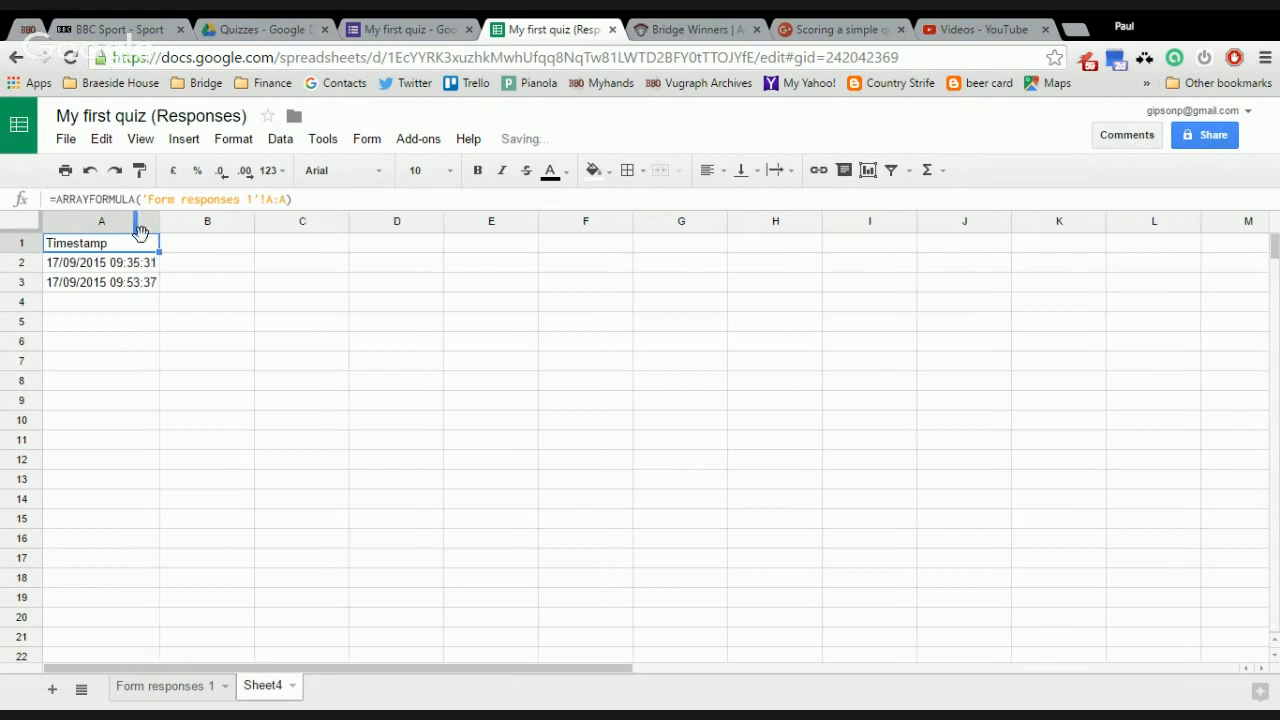
- Copy the array formula from A1 into B1:H1 to bring in the remaining response columns
right_click(133, 248)
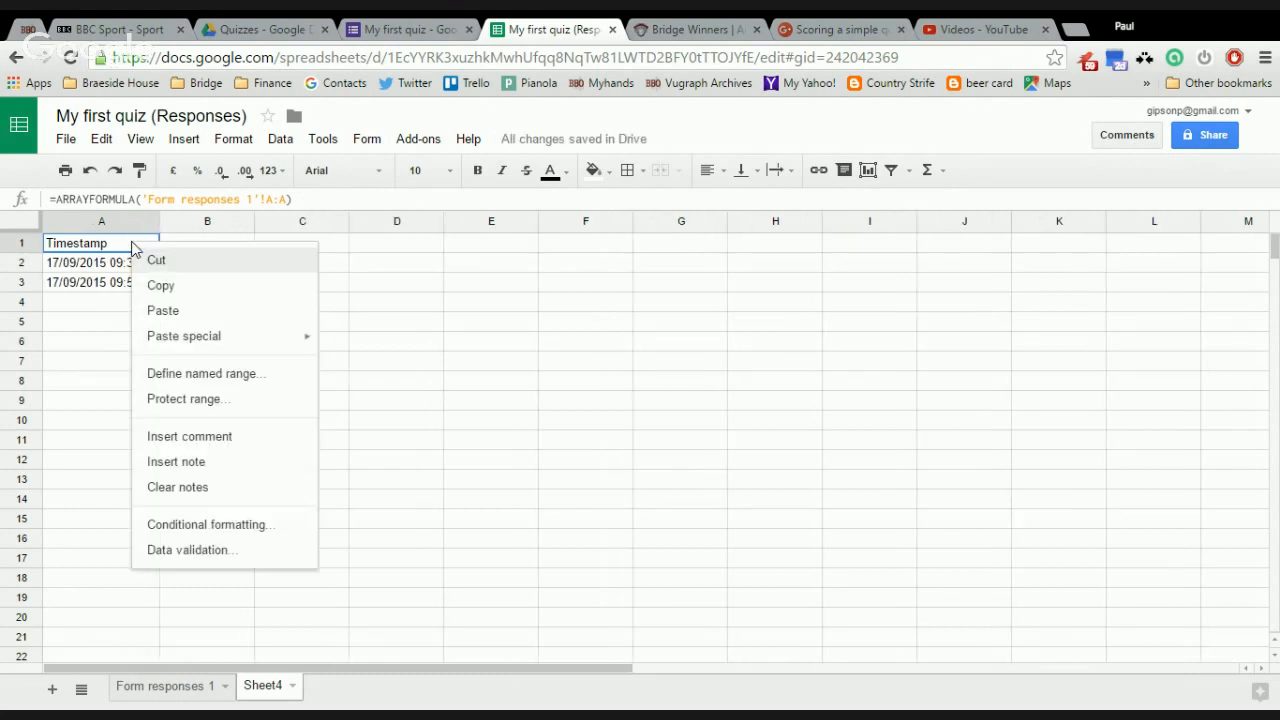
click(166, 286)
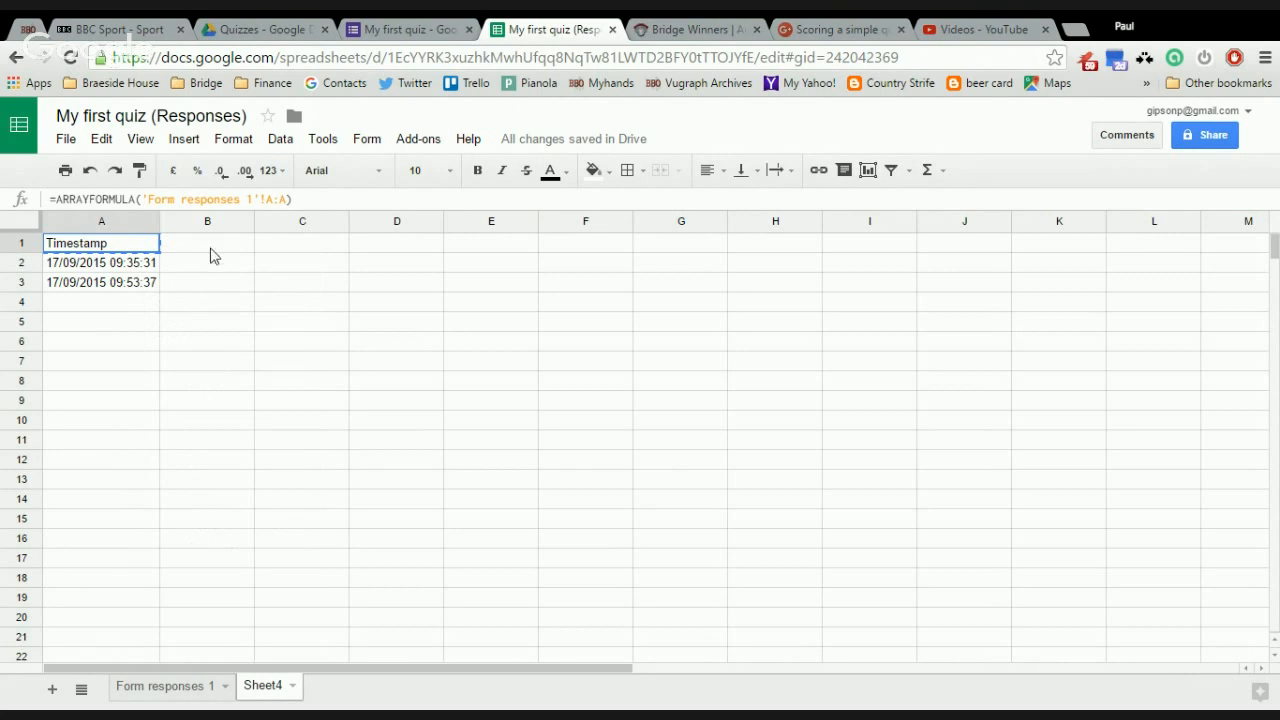
click(210, 248)
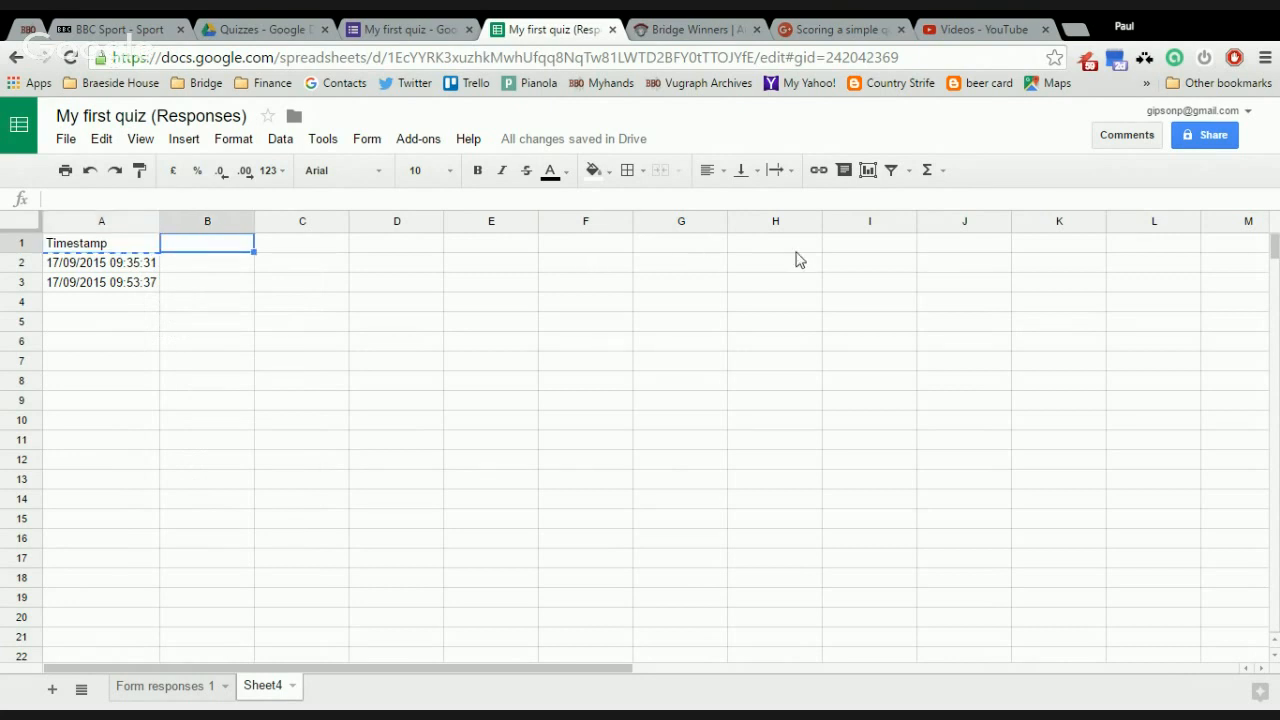
shift+click(791, 254)
right_click(791, 254)
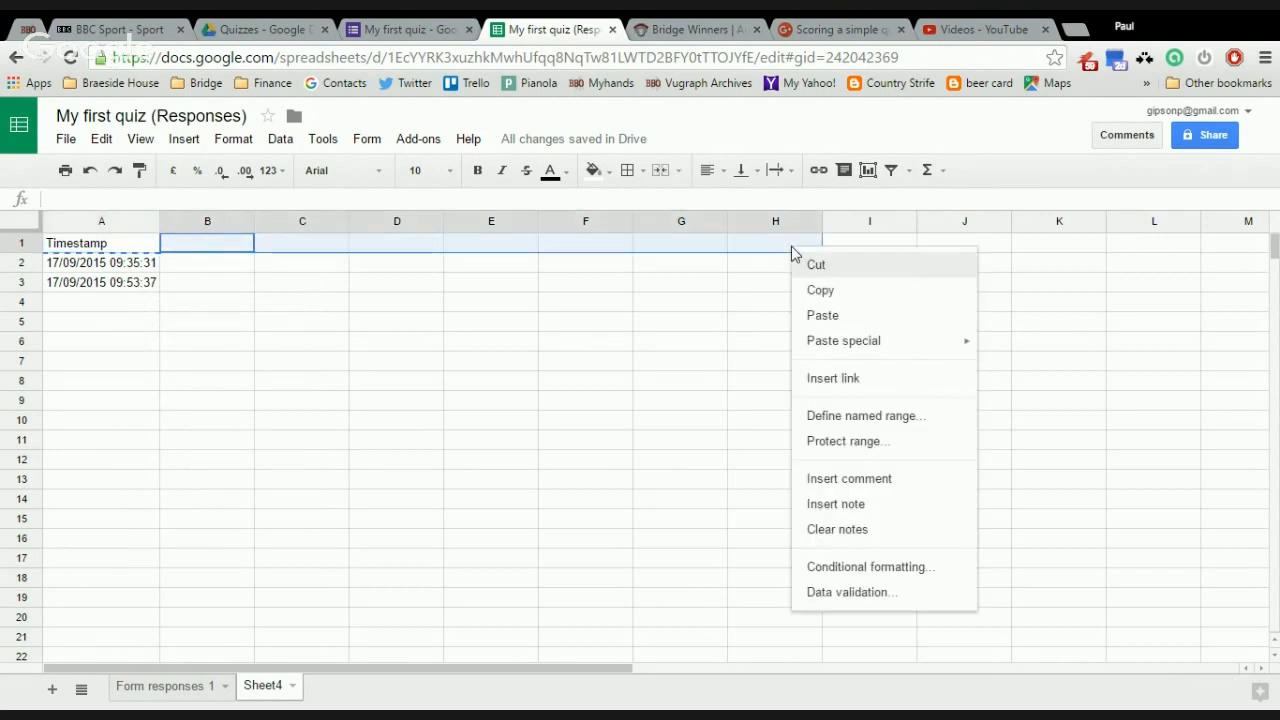
click(835, 316)
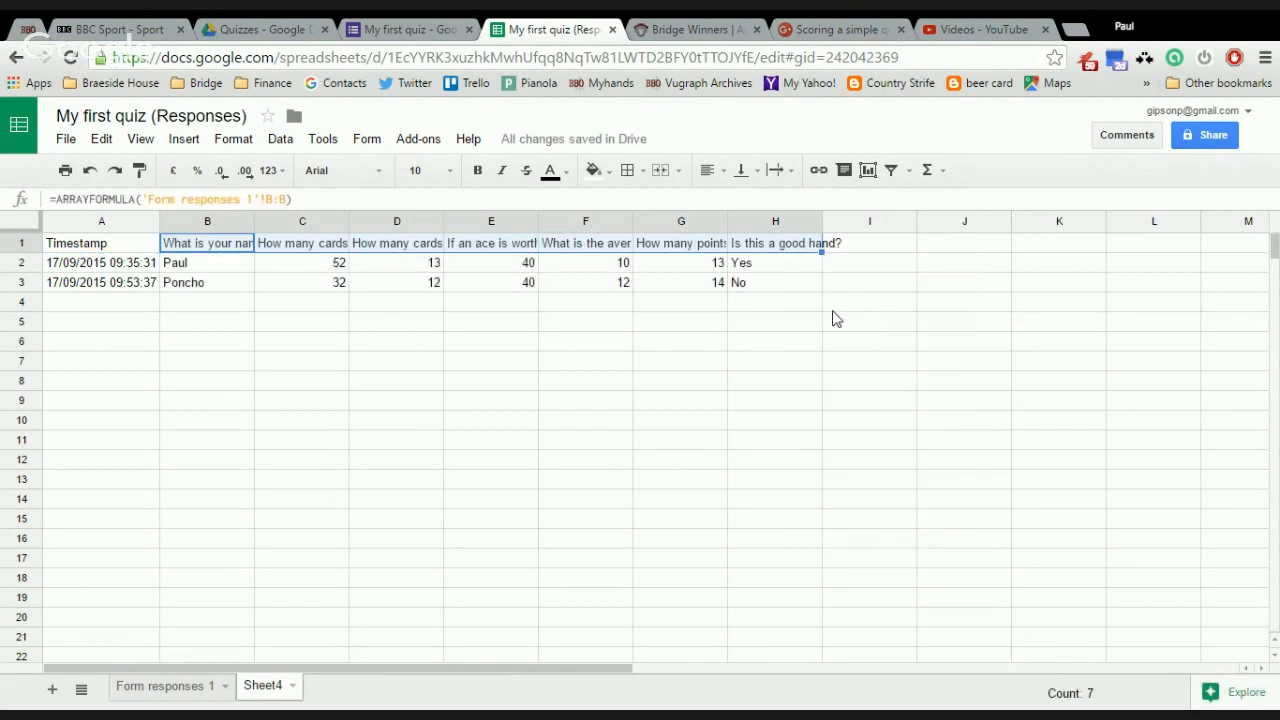
- Add the headings SCORE, Q1 SCORE and Q2 SCORE in cells I1, J1 and K1
click(890, 252)
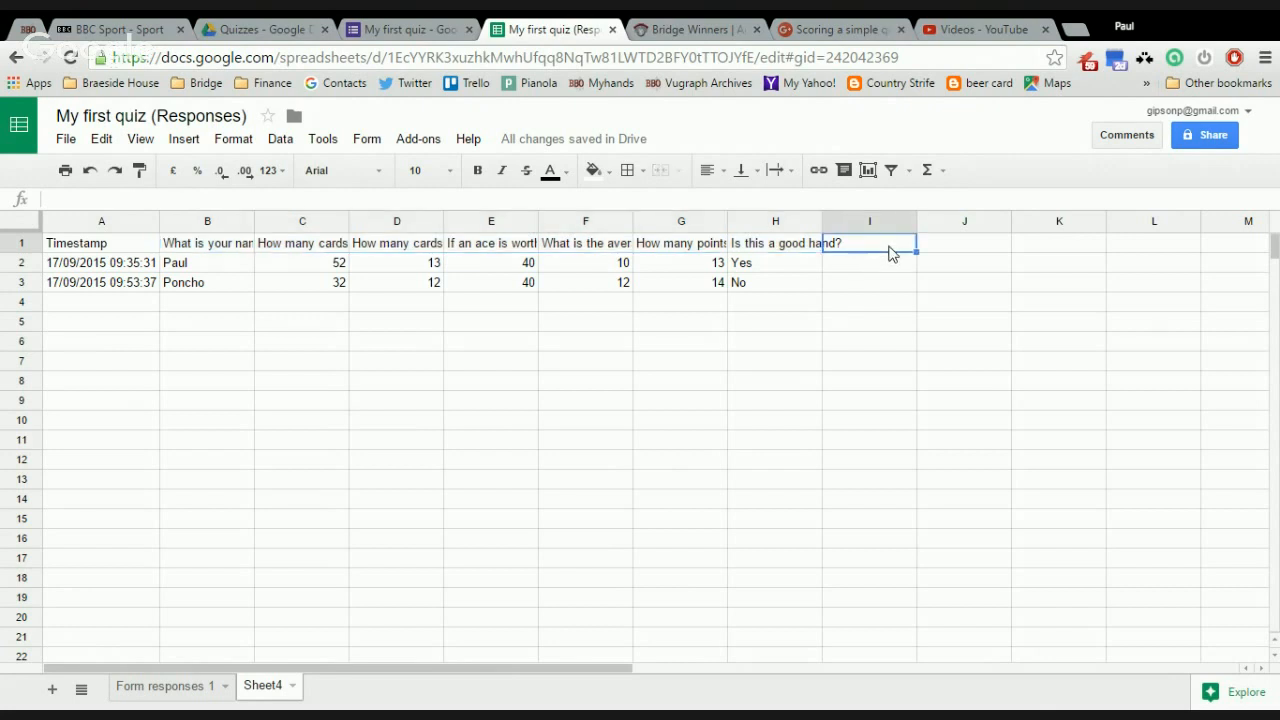
text(SCORE)
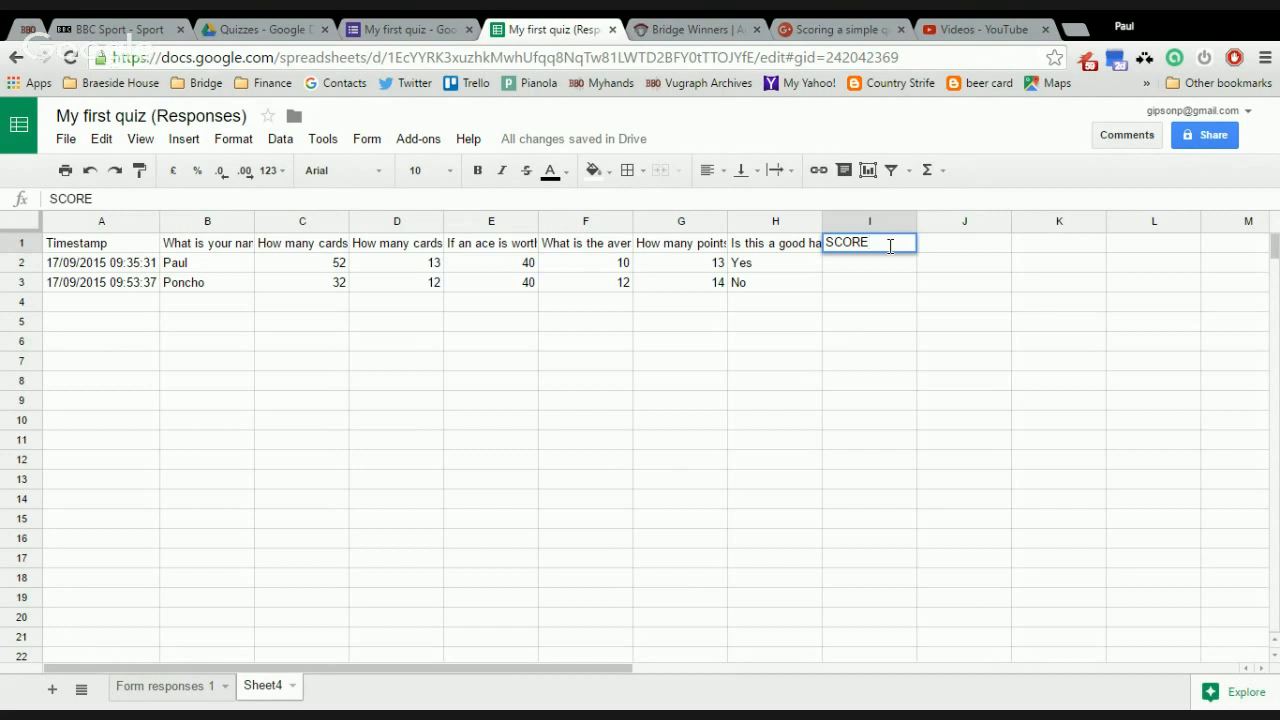
key(Tab)
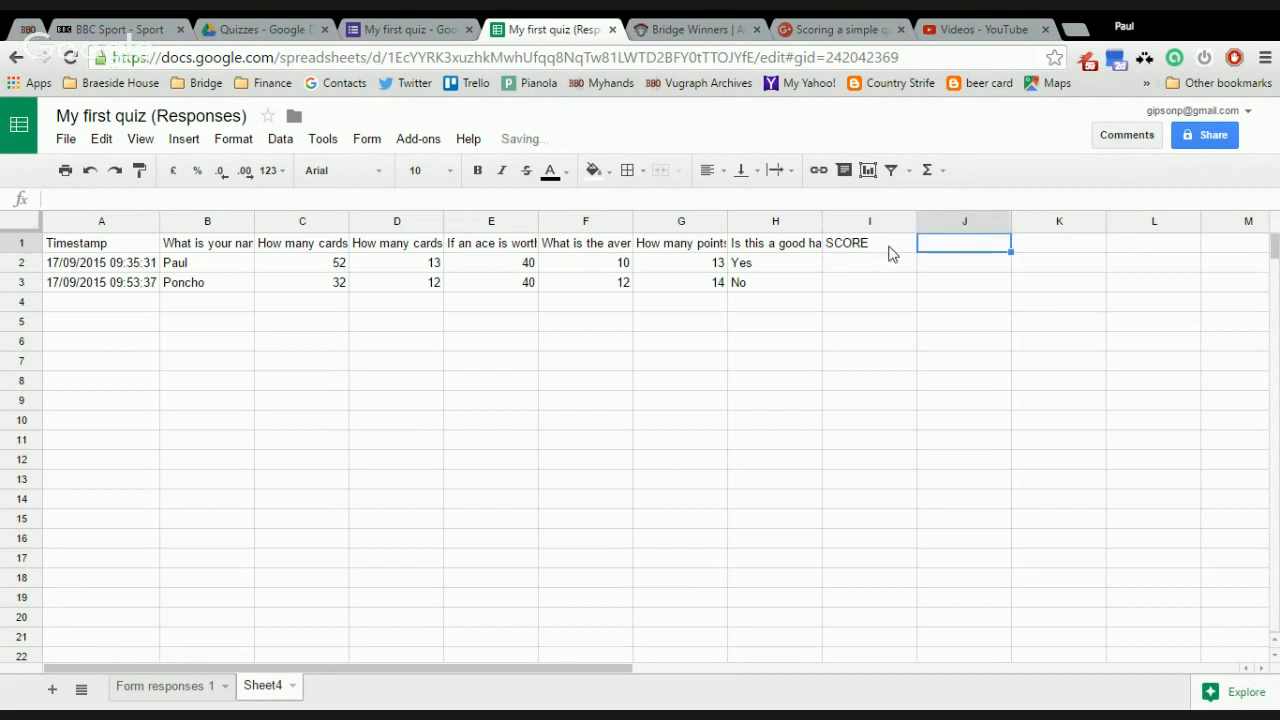
text(Q1 )
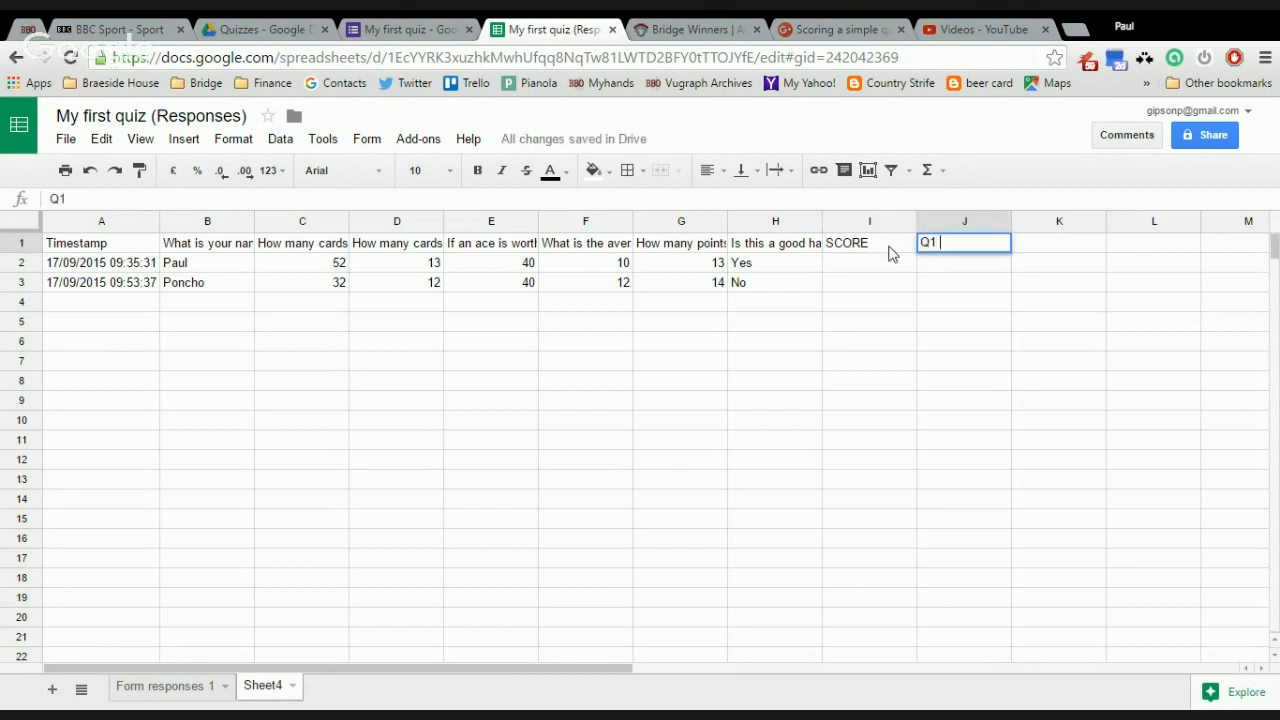
text(SCORE)
key(Tab)
text(Q)
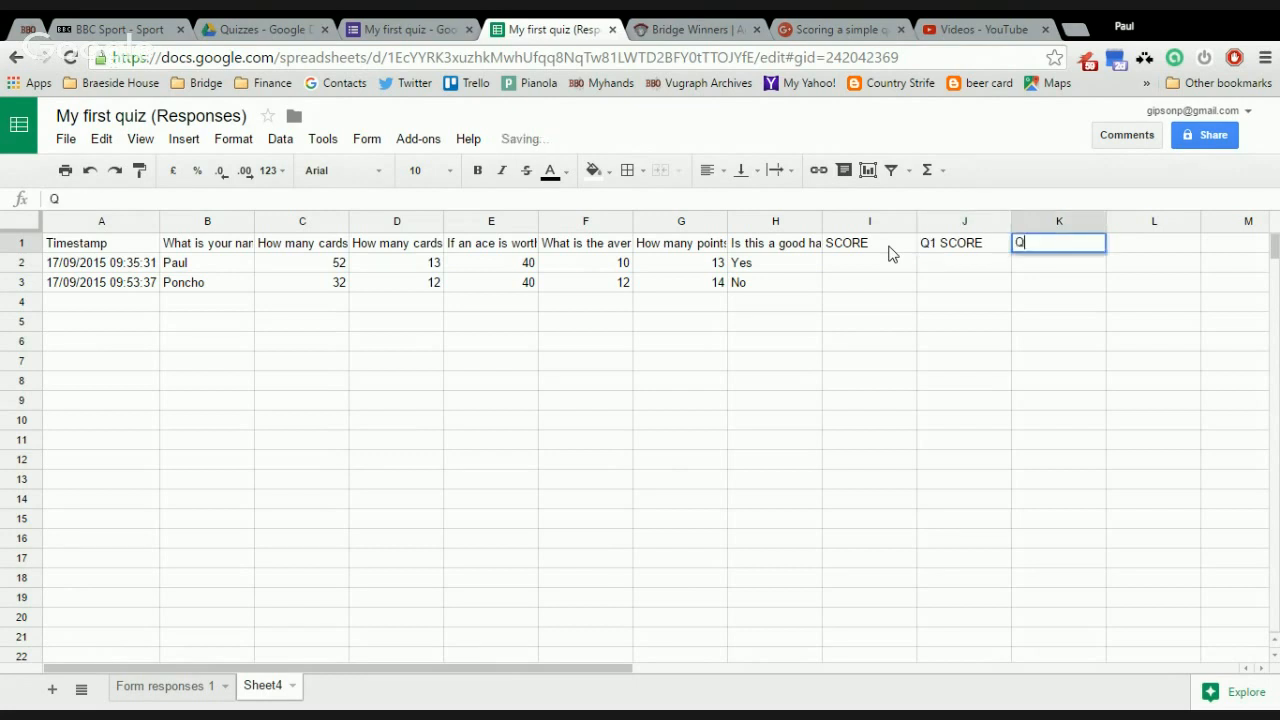
text(2 SCO)
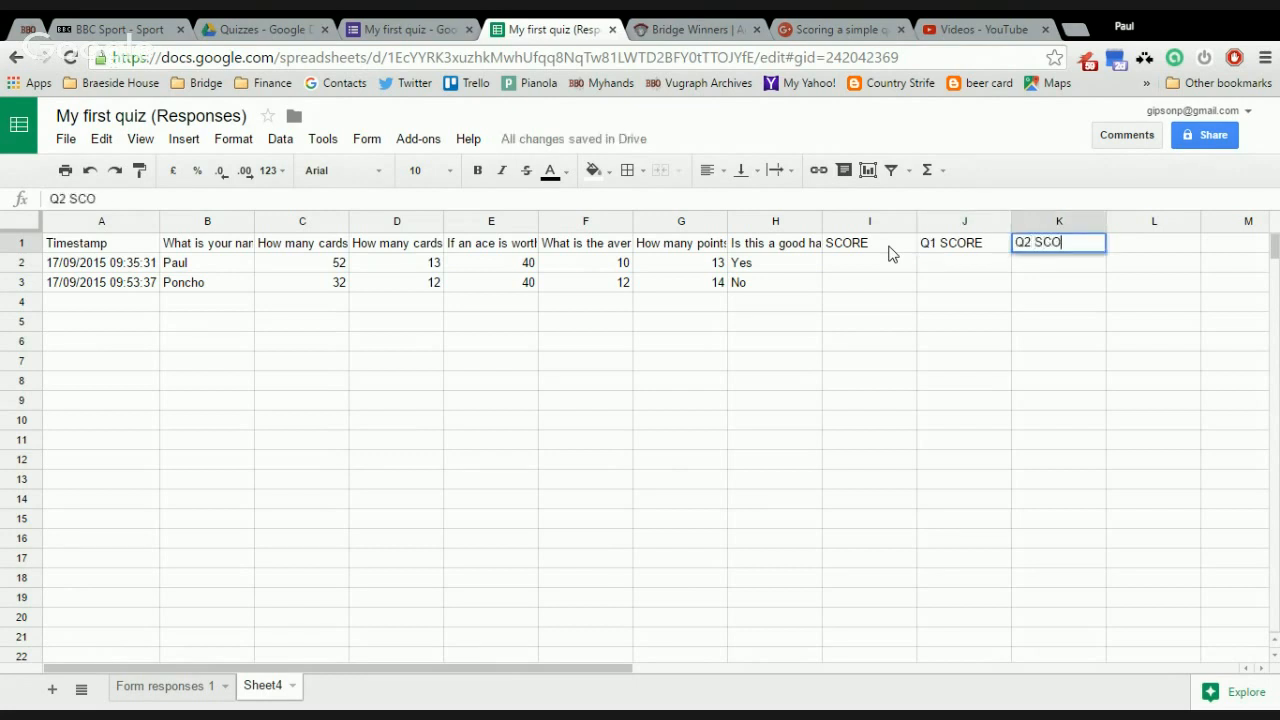
text(RE)
key(Tab)
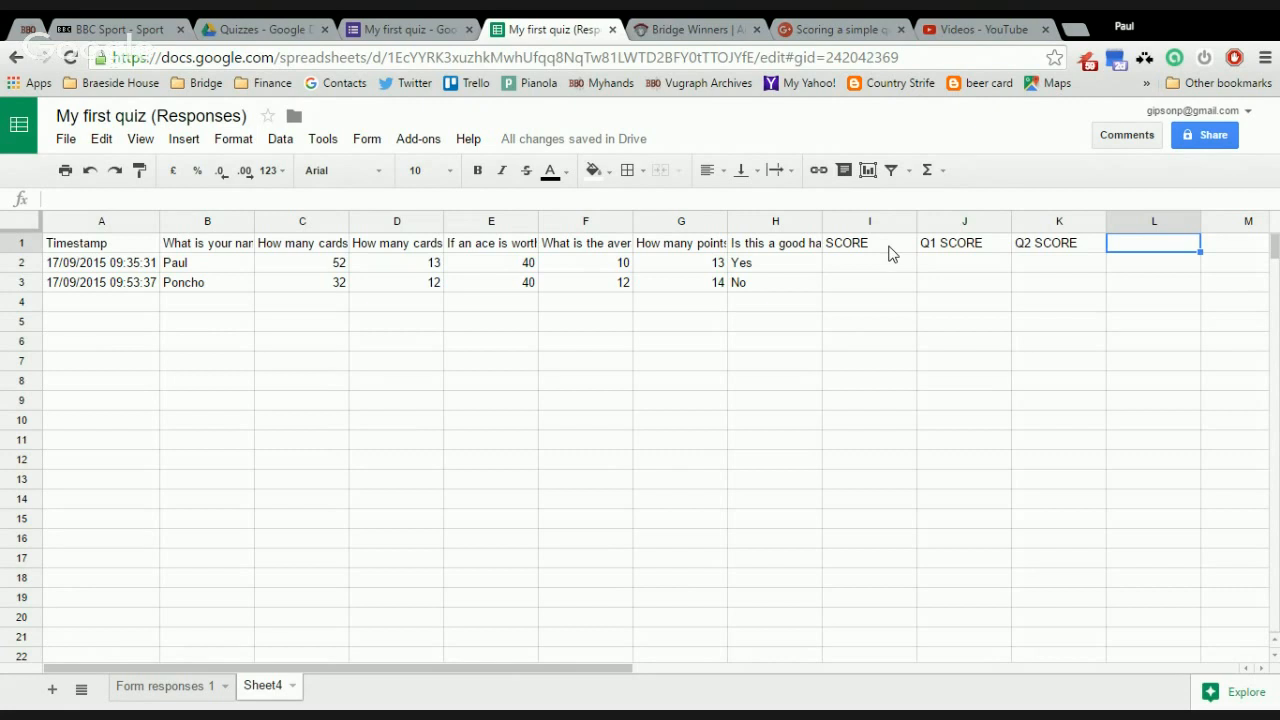
- Enter =if(C3=C$2, 10, 0) in J3 to score the first question against the answer key in row 2
key(Down)
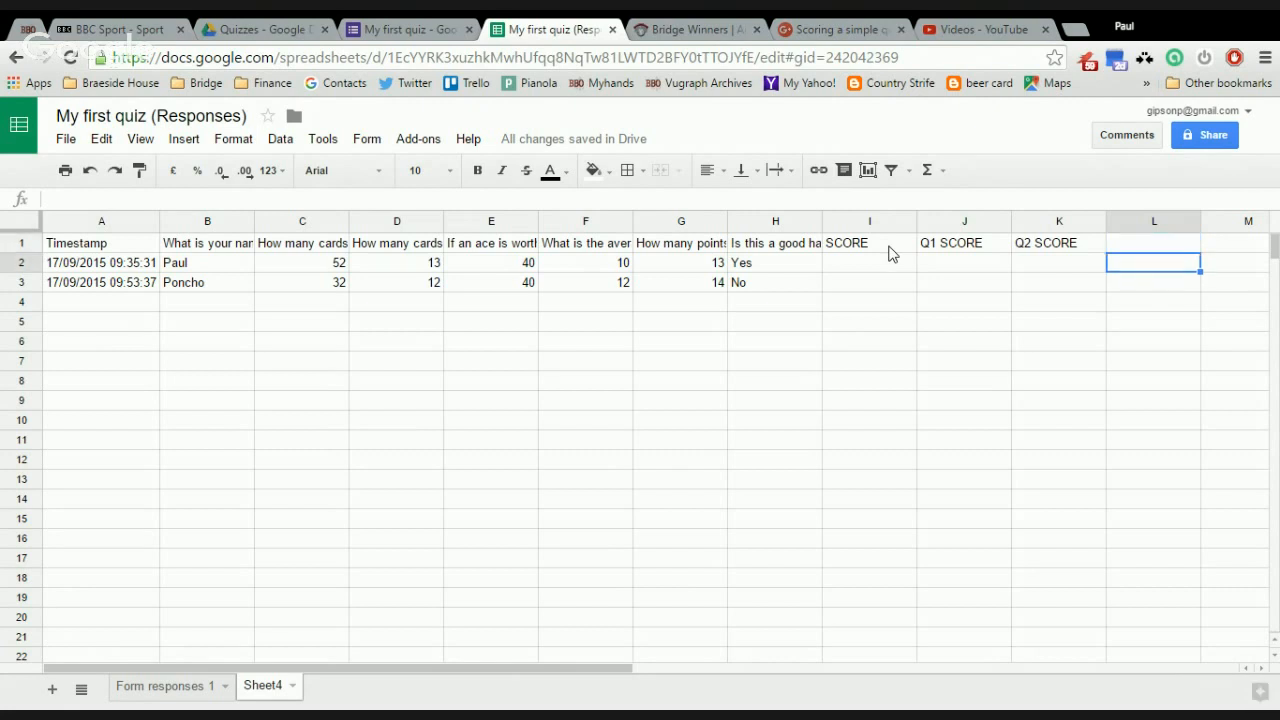
key(Left)
key(Left)
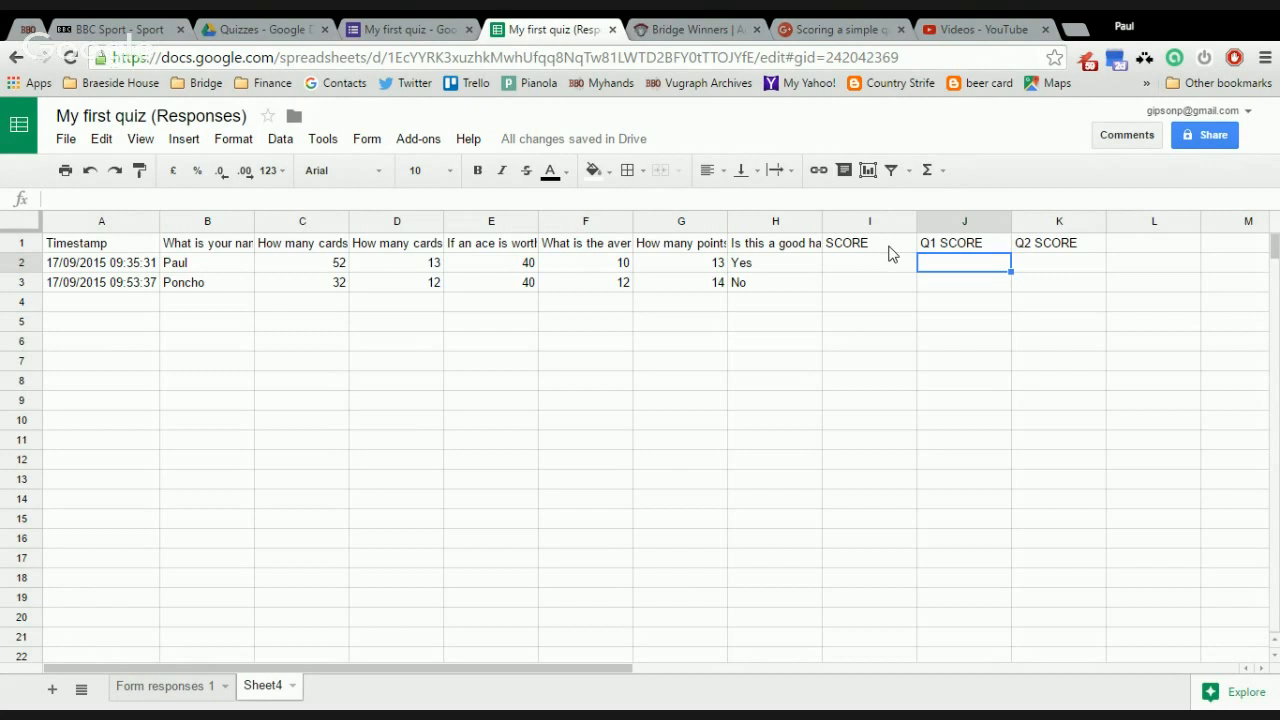
key(Down)
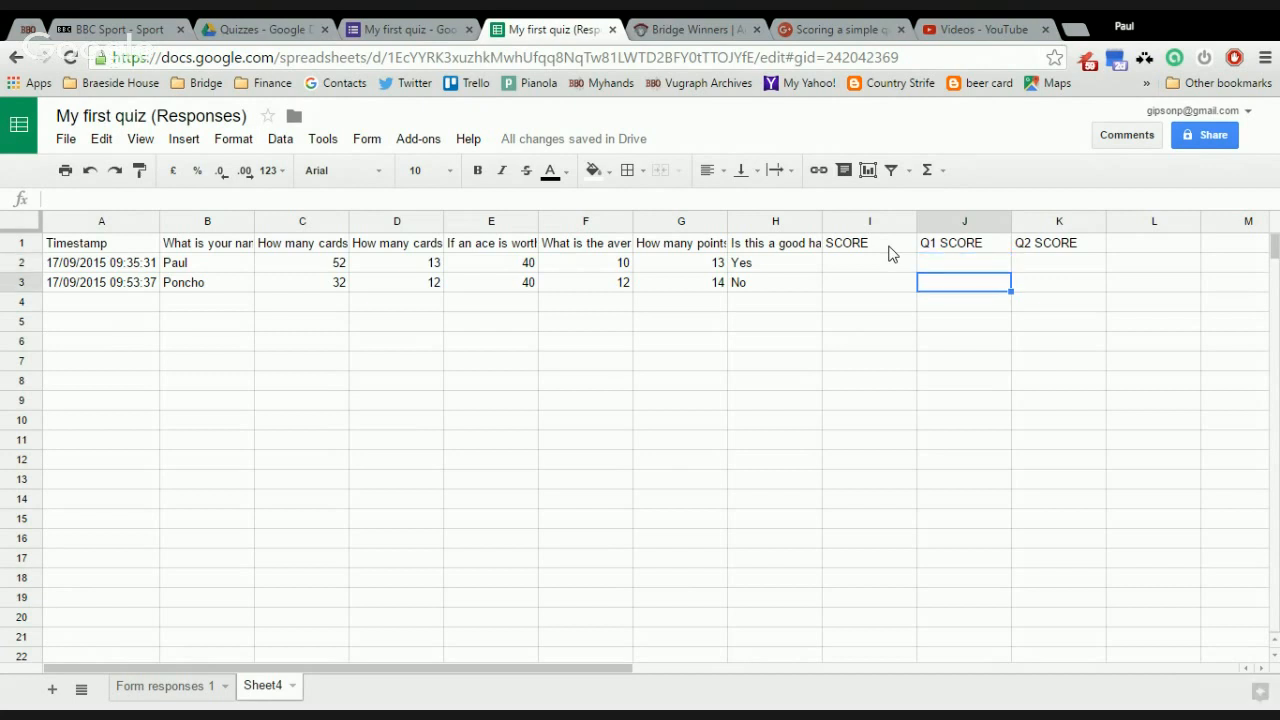
text(=if()
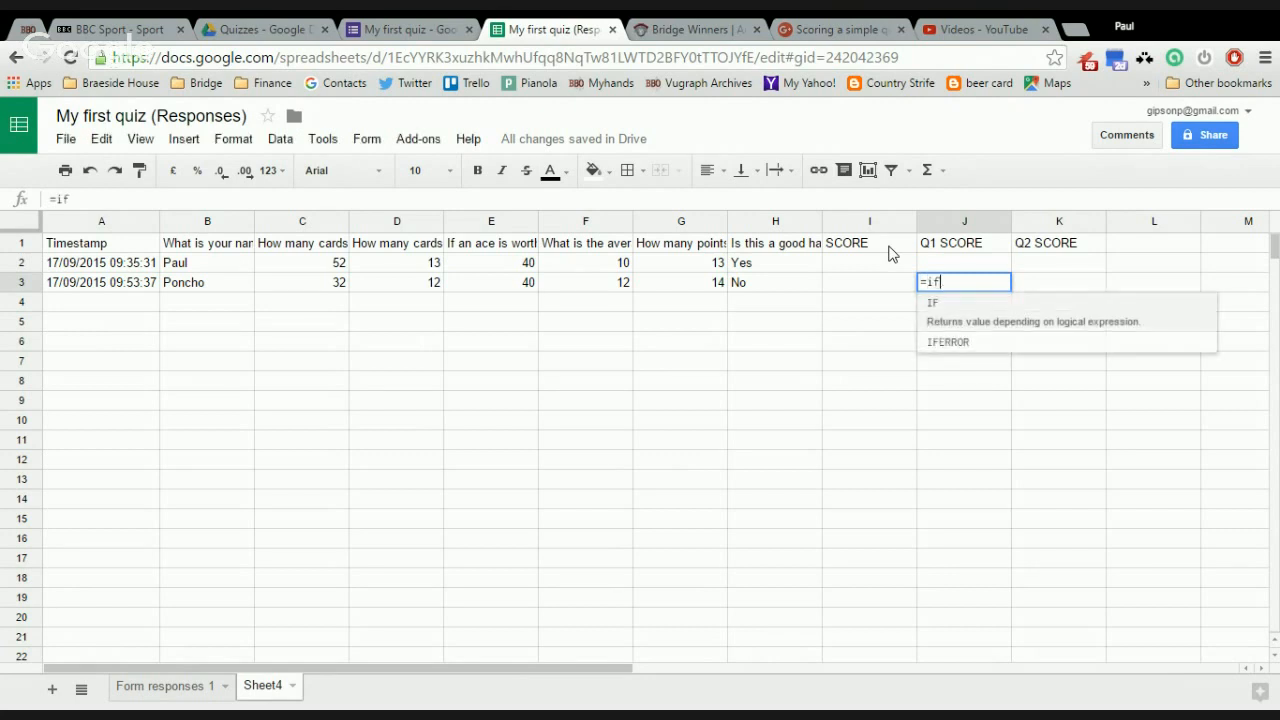
click(295, 289)
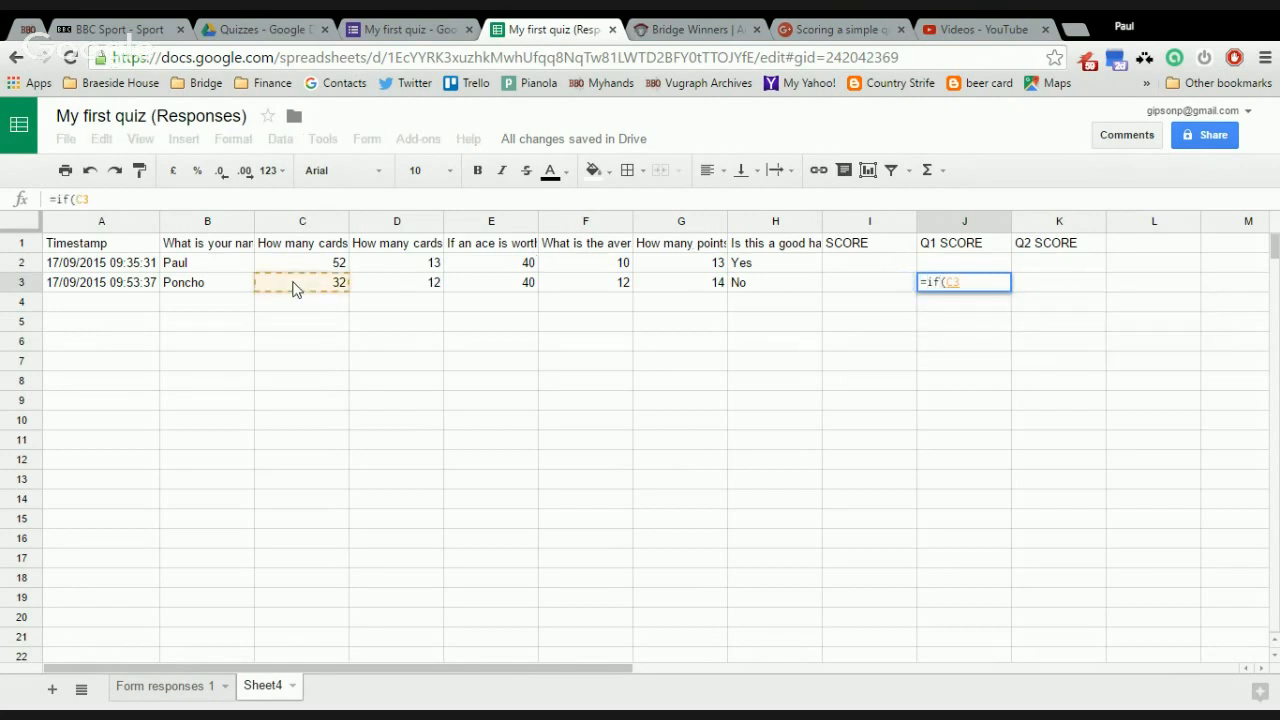
text(=)
click(310, 273)
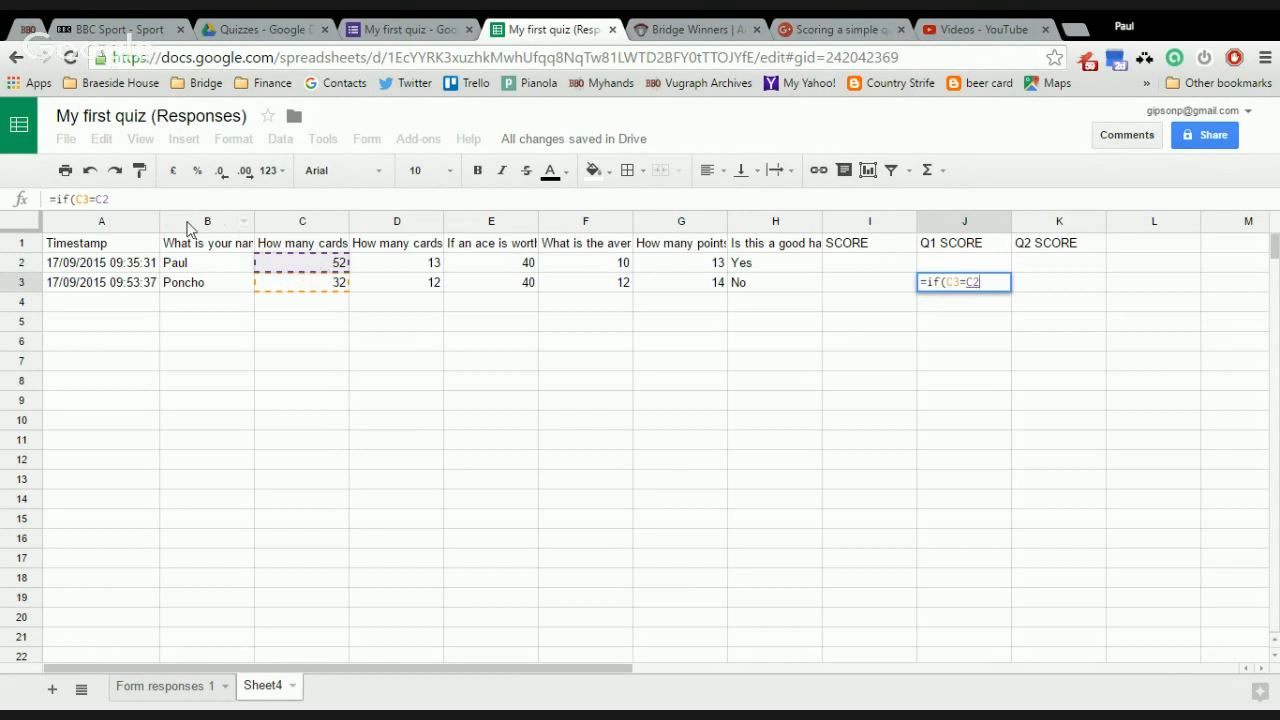
click(106, 200)
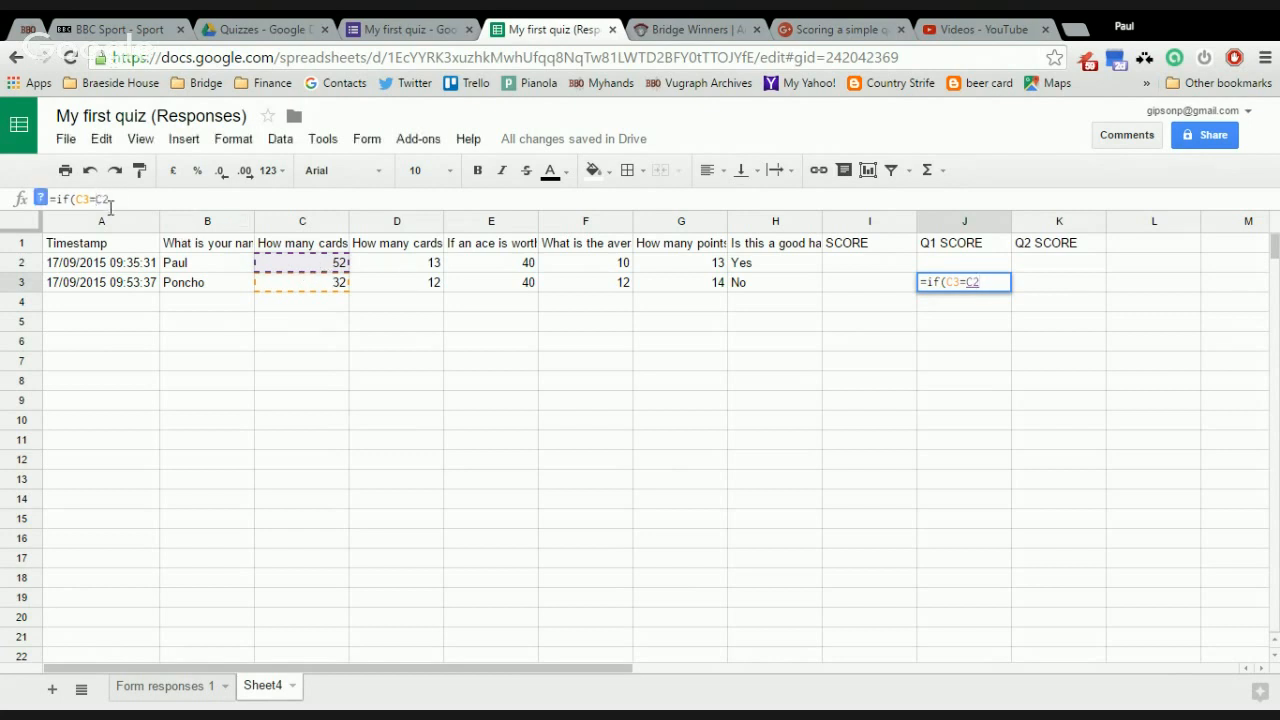
text($2)
text(, )
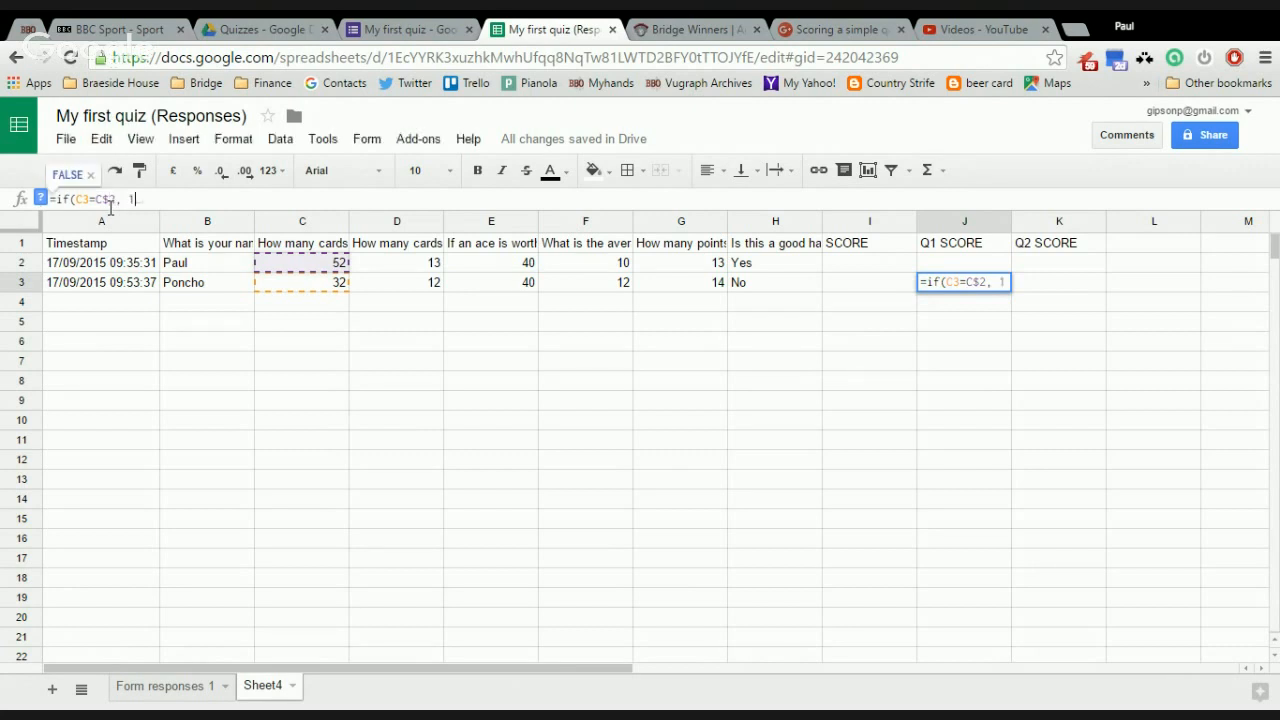
text(10, )
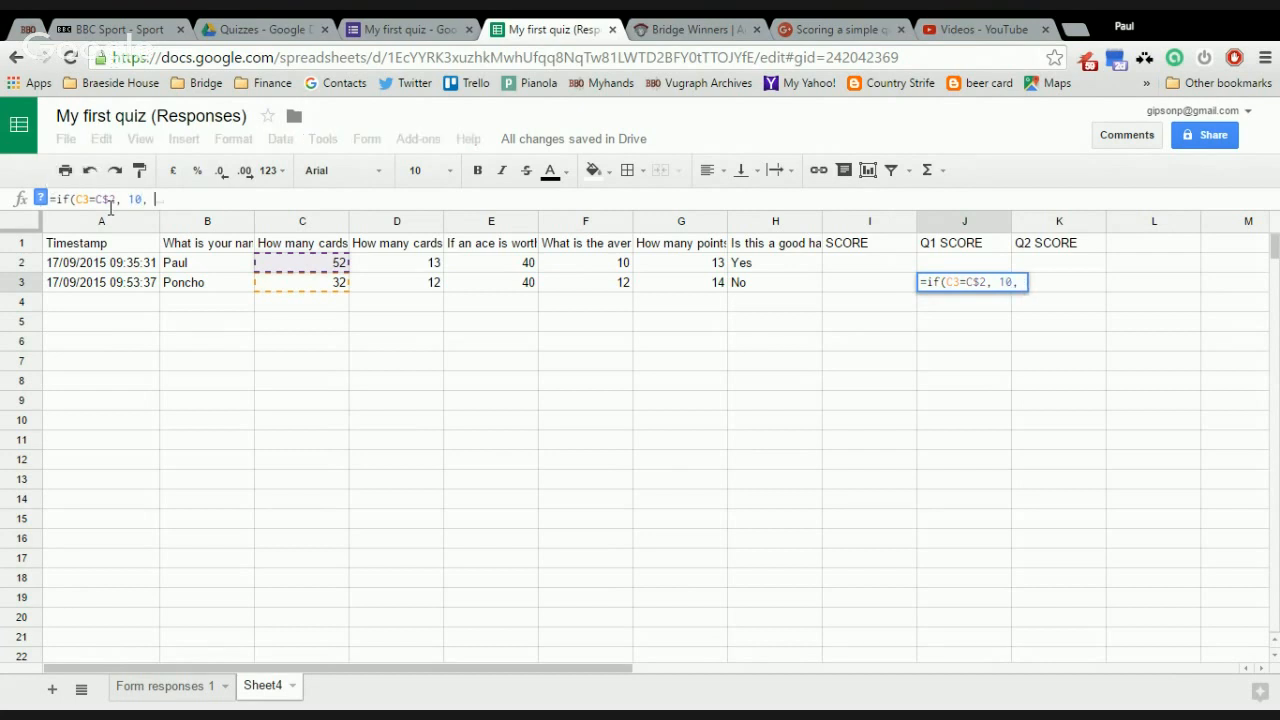
text(0))
key(Return)
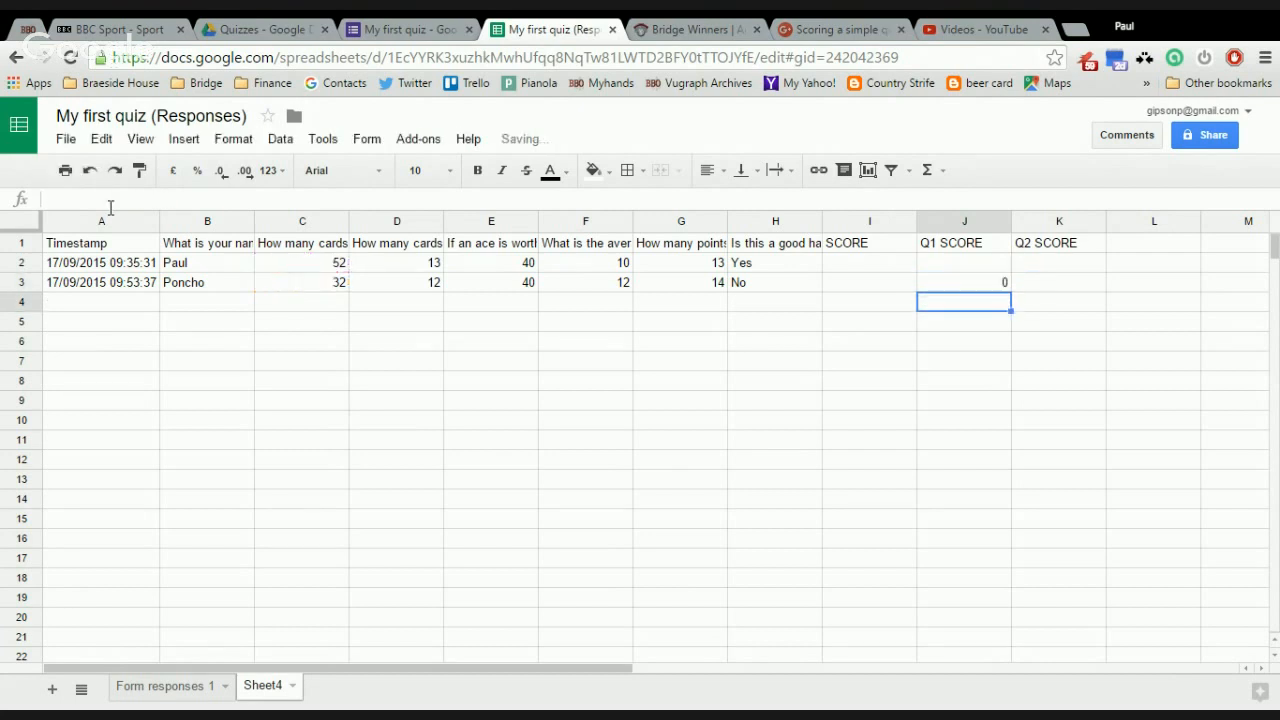
key(Up)
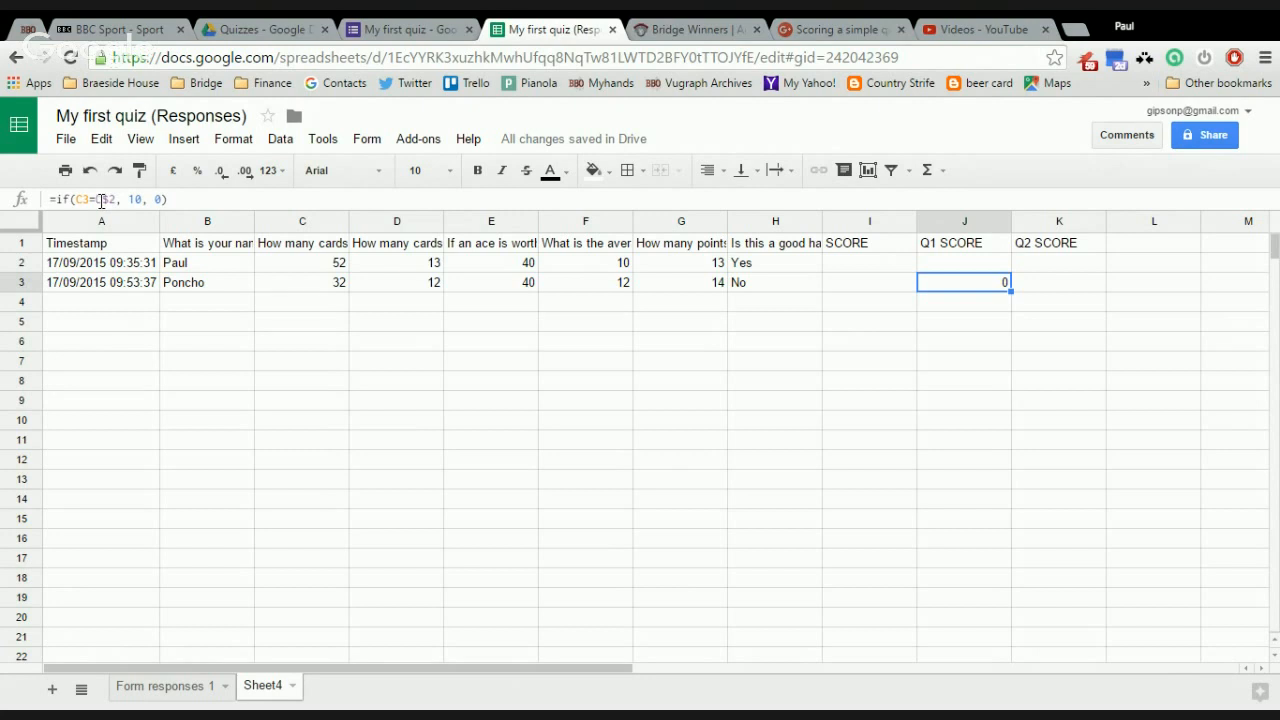
- Copy the scoring formula from J3 into K3 and extend it across to L3 to score the next two questions
click(97, 199)
drag(97, 199, 120, 200)
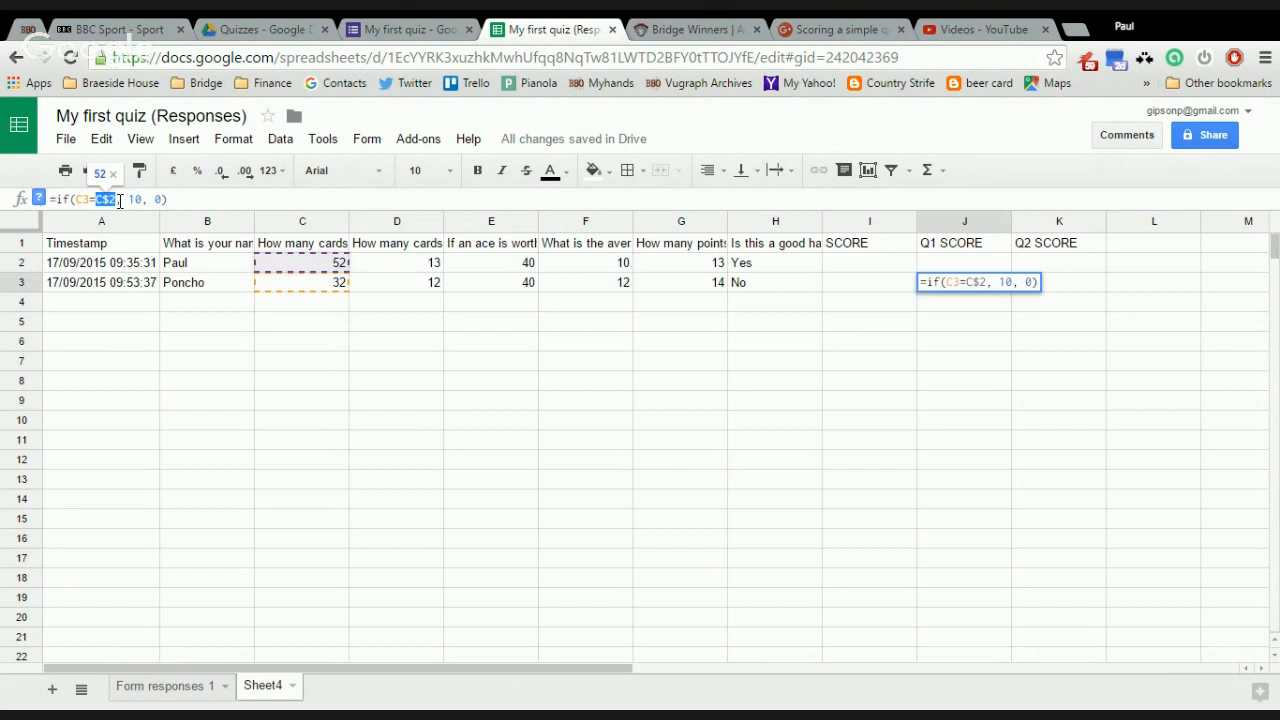
key(Return)
click(928, 288)
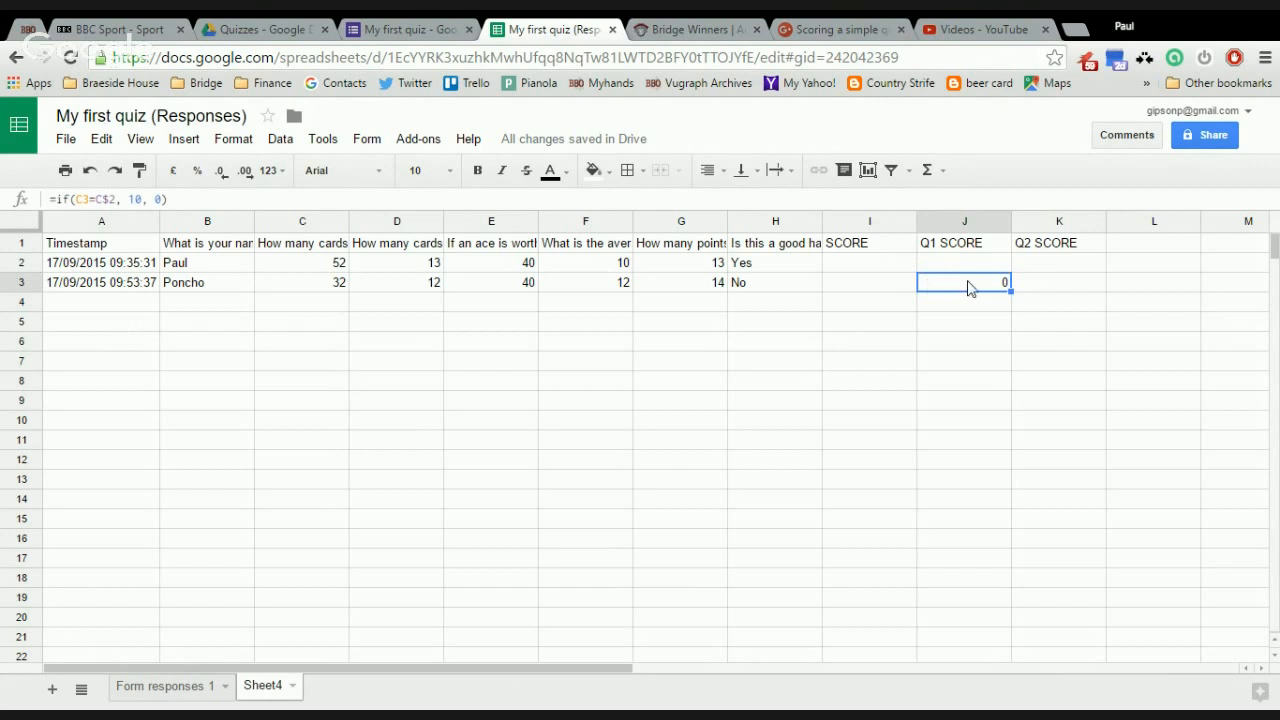
right_click(970, 287)
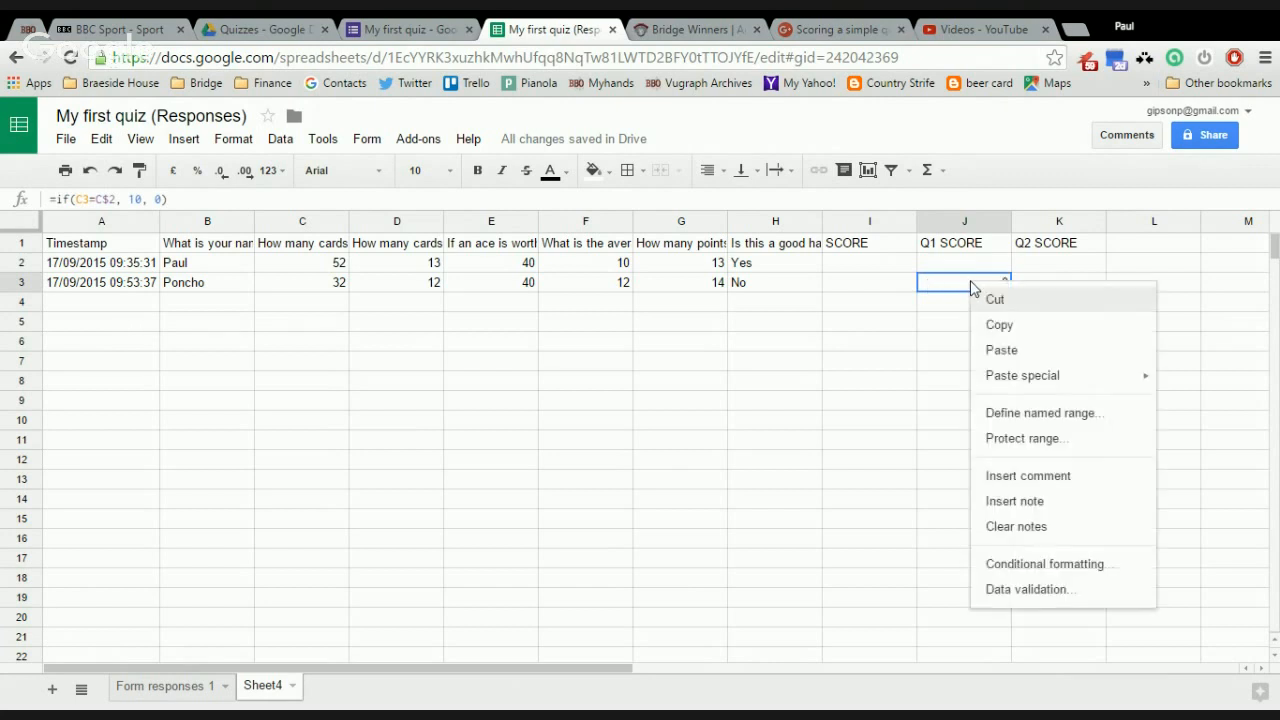
click(1005, 330)
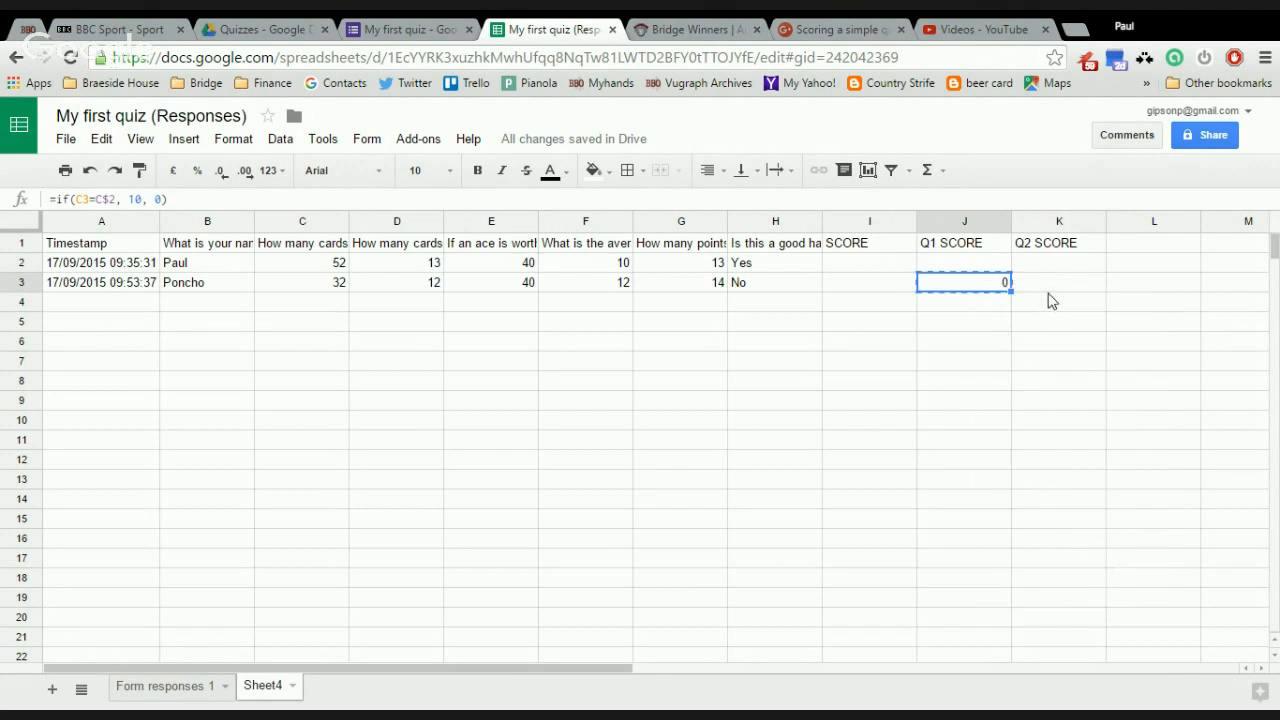
click(1050, 298)
click(1047, 288)
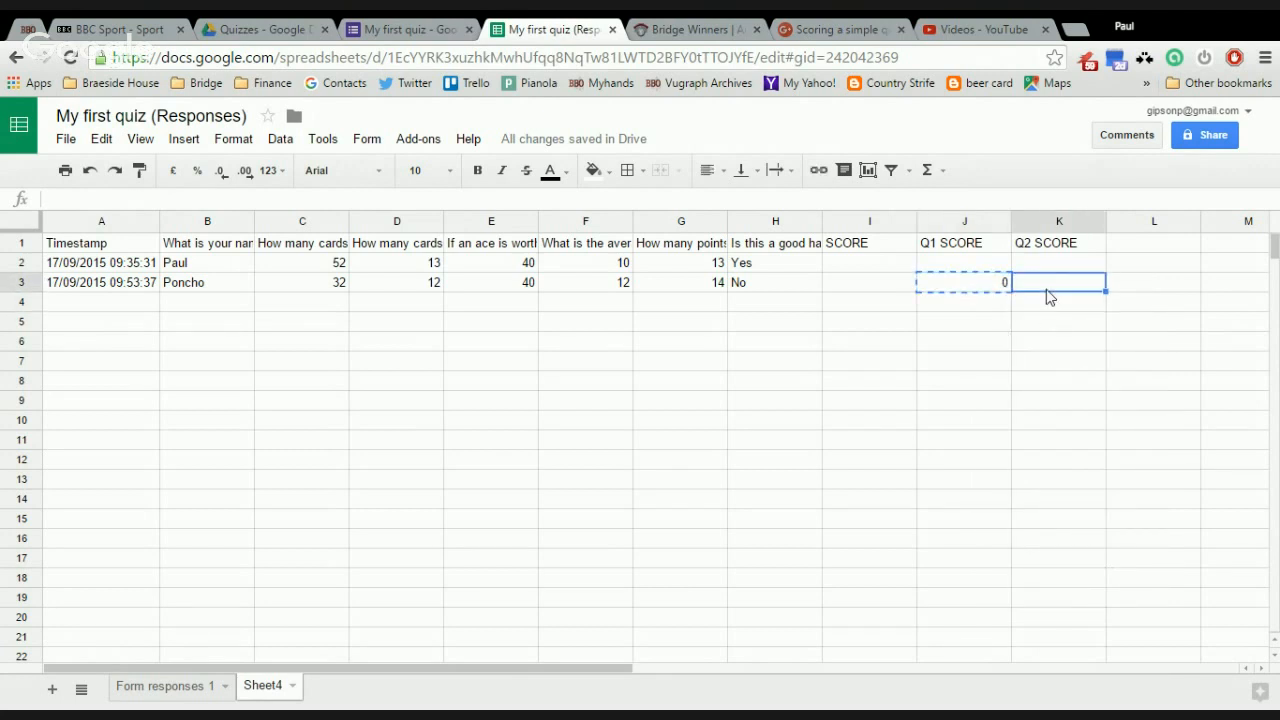
right_click(1047, 290)
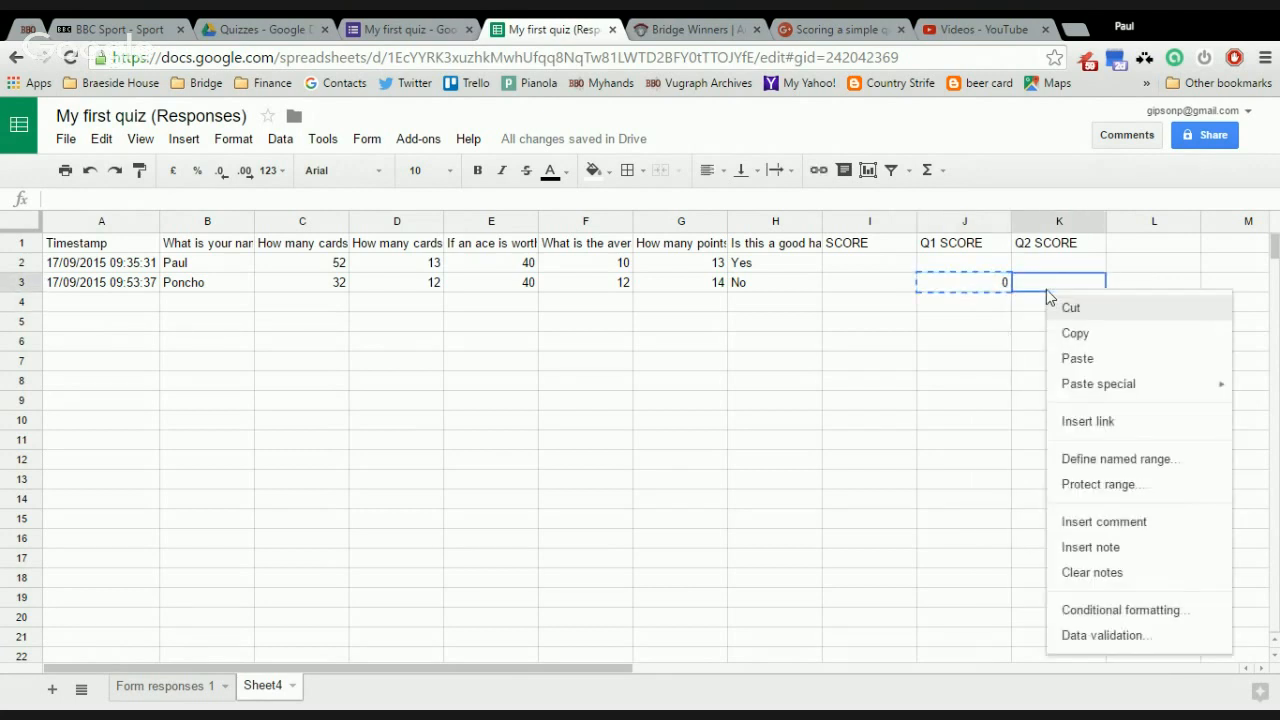
click(1095, 359)
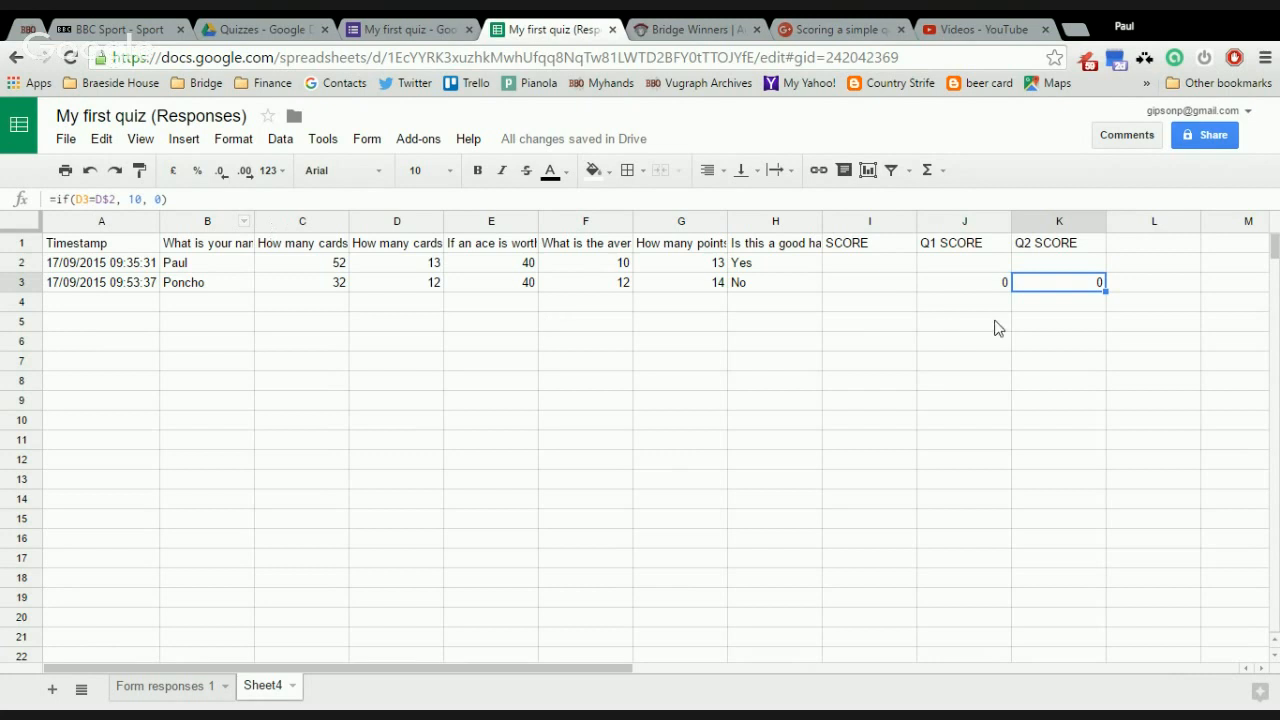
drag(1105, 289, 1166, 294)
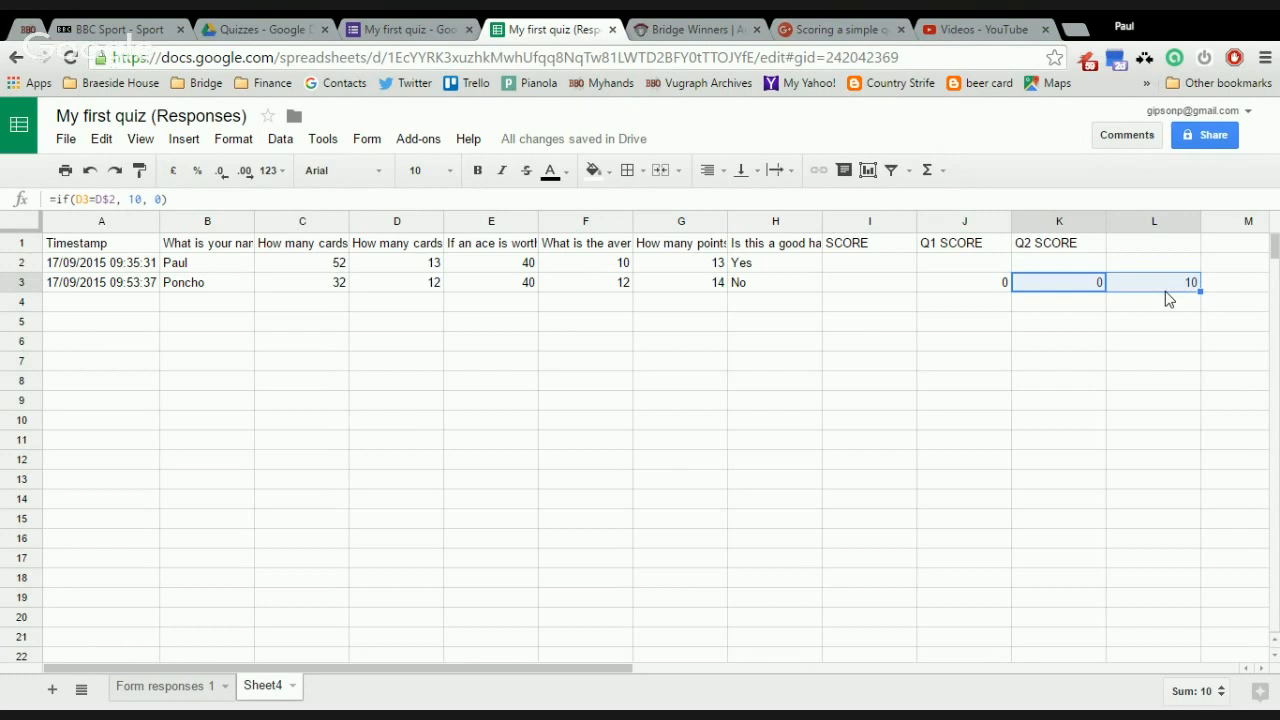
click(1160, 292)
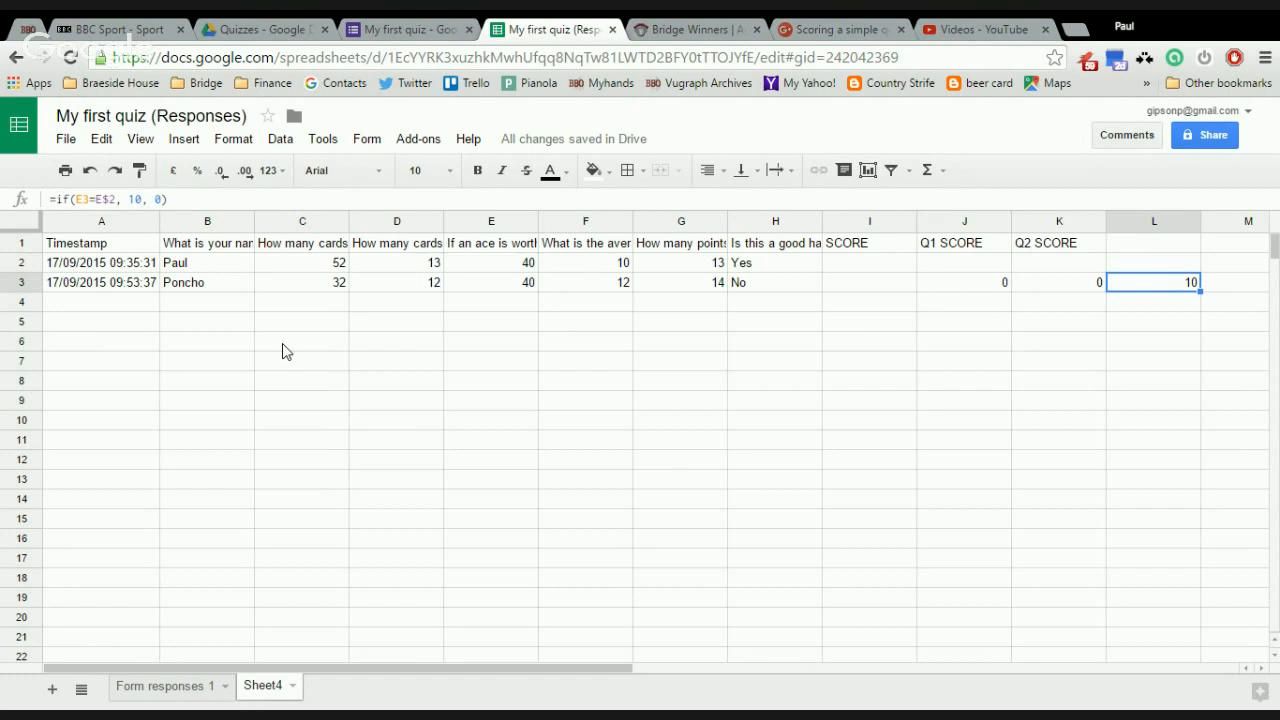
key(Left)
key(Left)
key(Down)
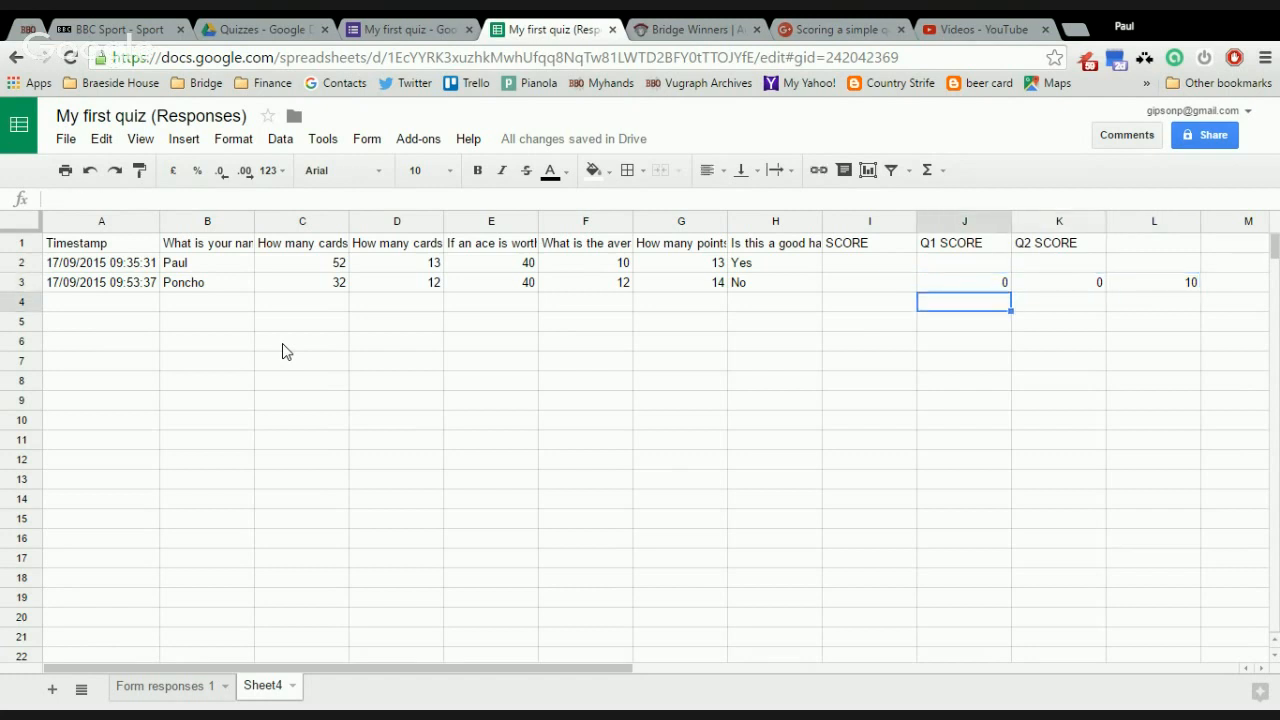
key(Down)
key(Down)
key(Down)
key(Down)
key(Down)
key(Down)
key(Down)
key(Down)
key(Down)
key(Down)
key(Down)
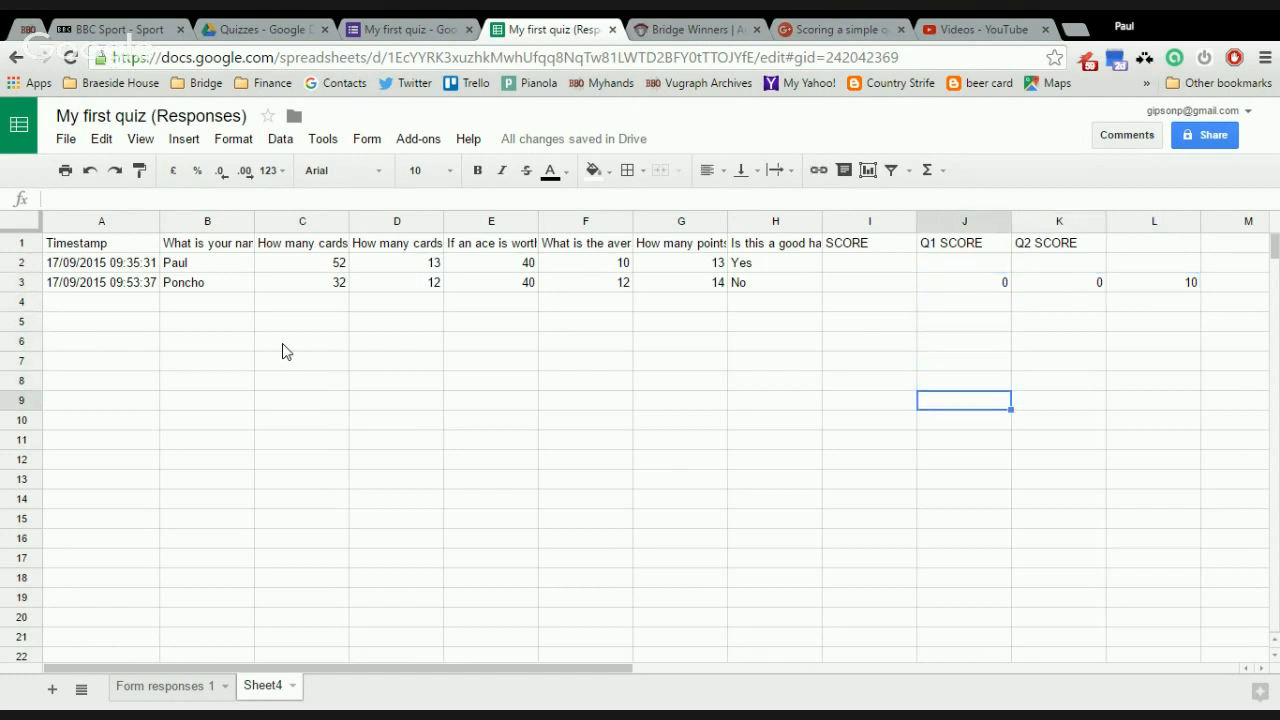
key(Down)
key(Down)
key(Down)
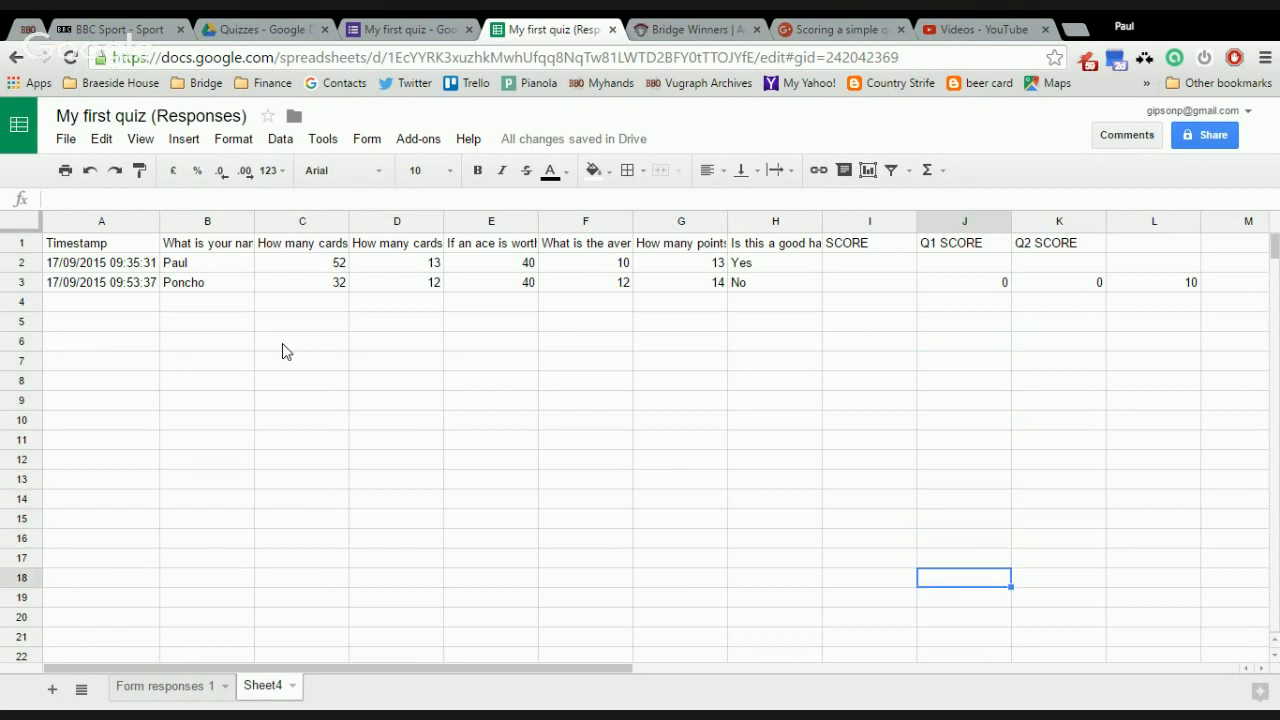
- Fill the Q1 scoring formula from J3 down to J13
key(Up)
key(Up)
key(Up)
key(Up)
key(Up)
key(Up)
key(Up)
key(Up)
key(Up)
key(Up)
key(Up)
key(Up)
key(Up)
key(Up)
key(Up)
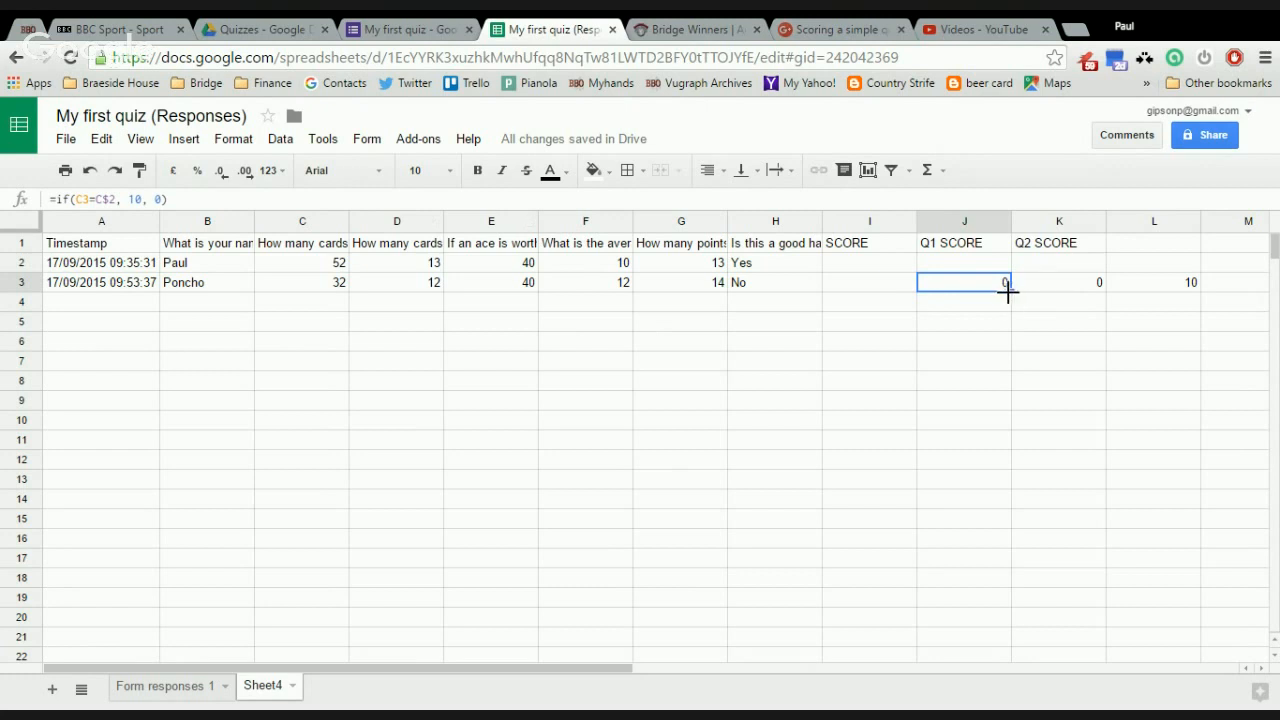
drag(1006, 291, 1001, 480)
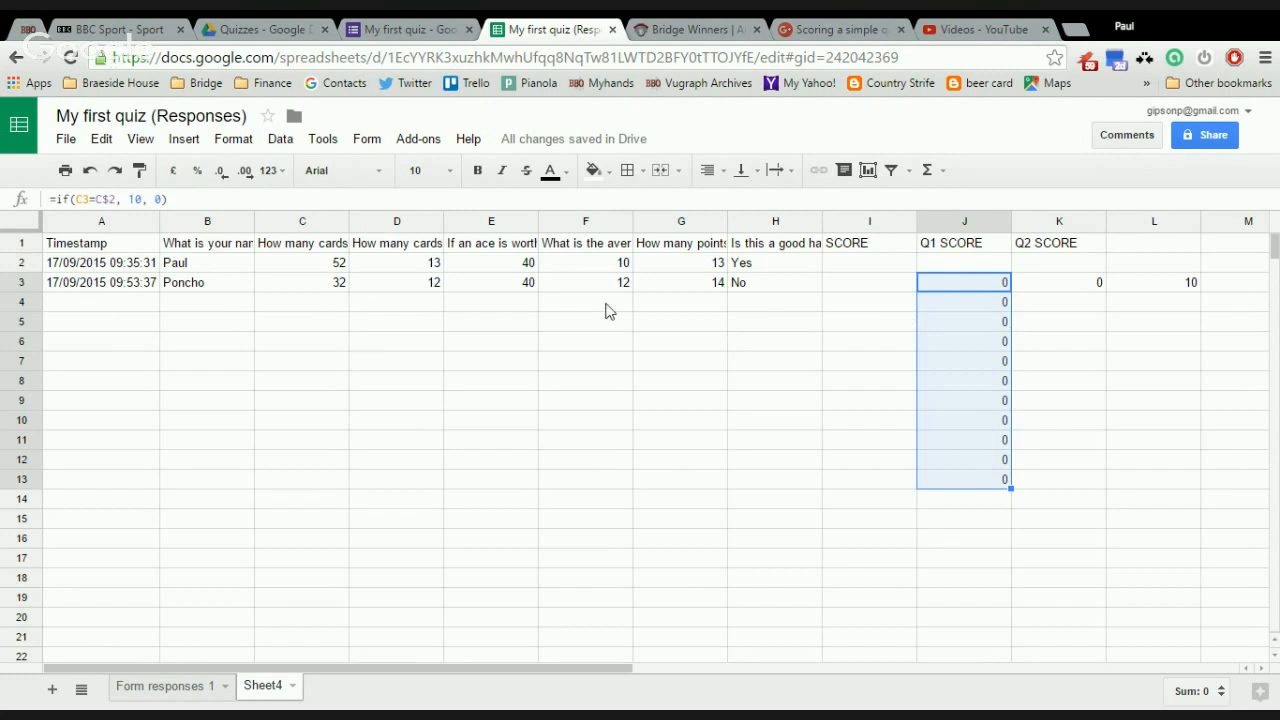
- Examine the blank response rows A4:H13 and the filled-down Q1 score formulas beside them in column J
click(118, 309)
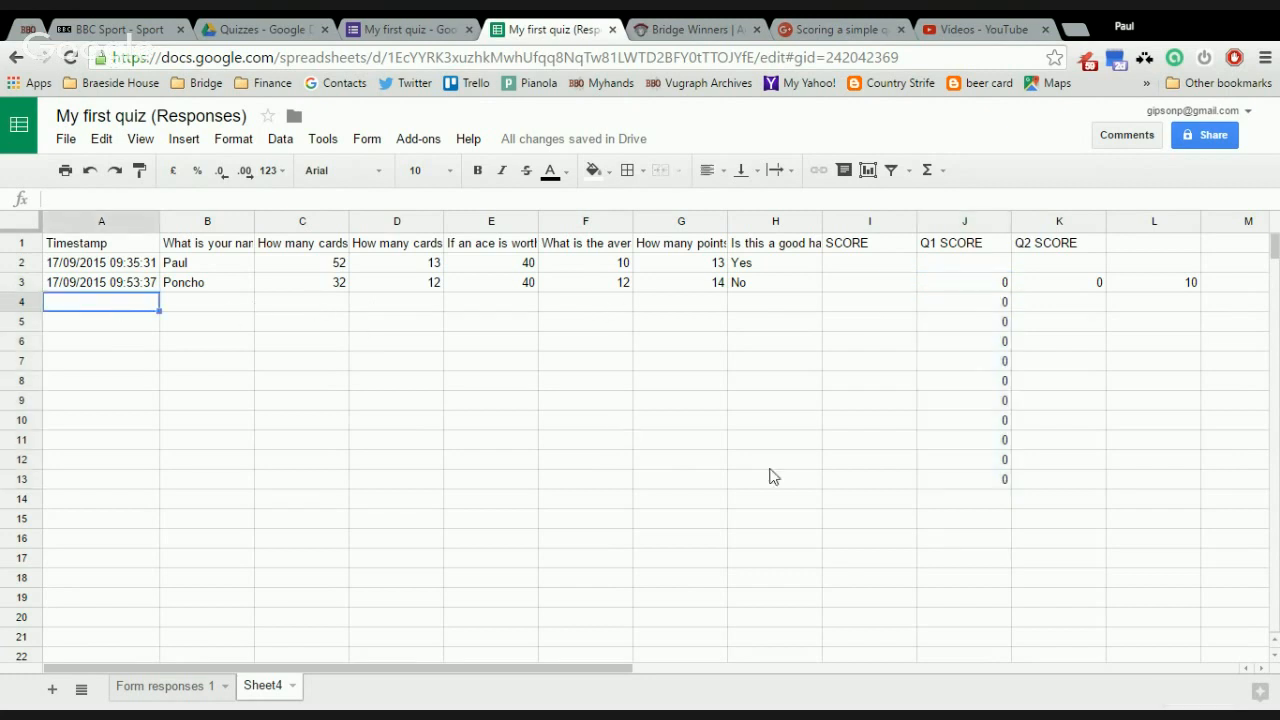
shift+click(798, 496)
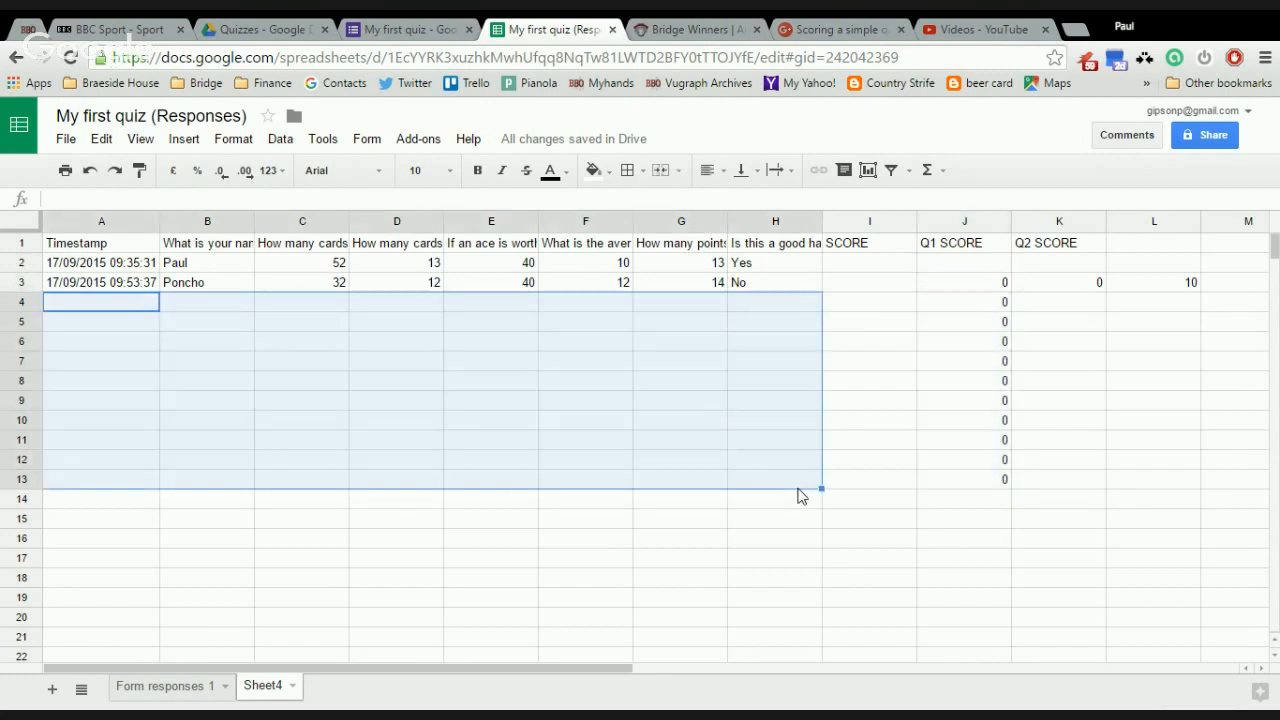
click(1004, 340)
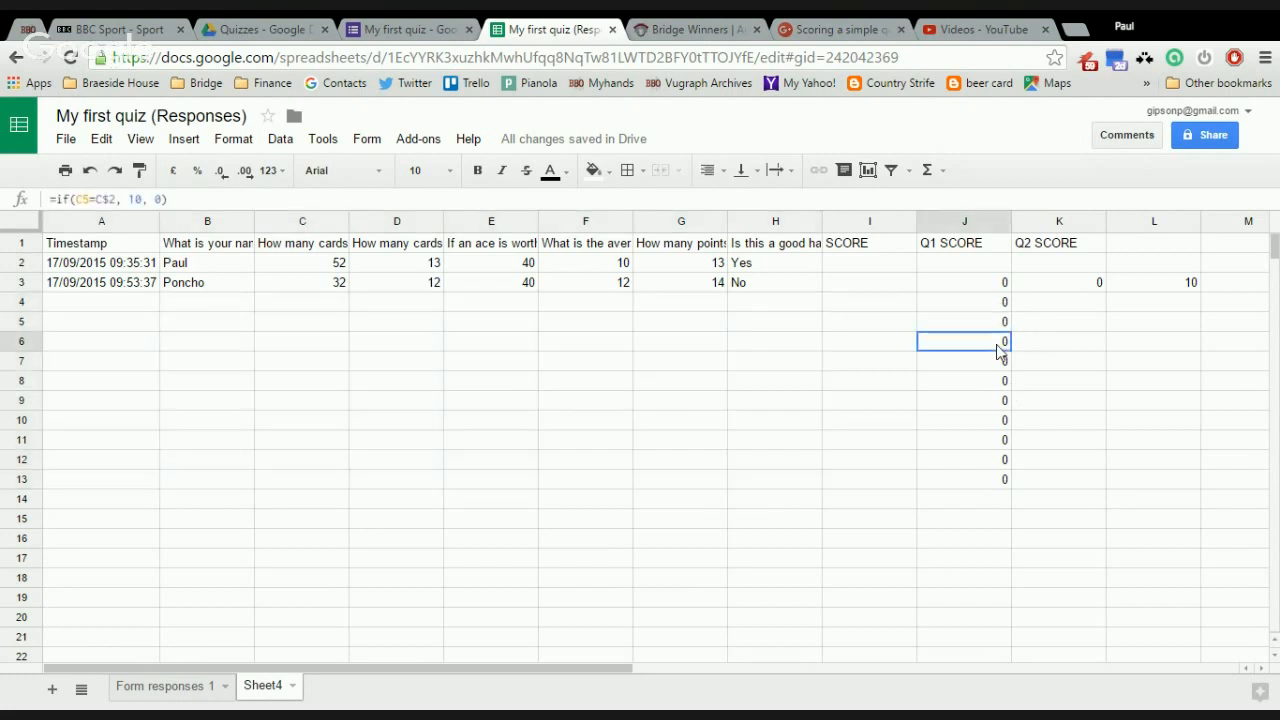
click(1000, 386)
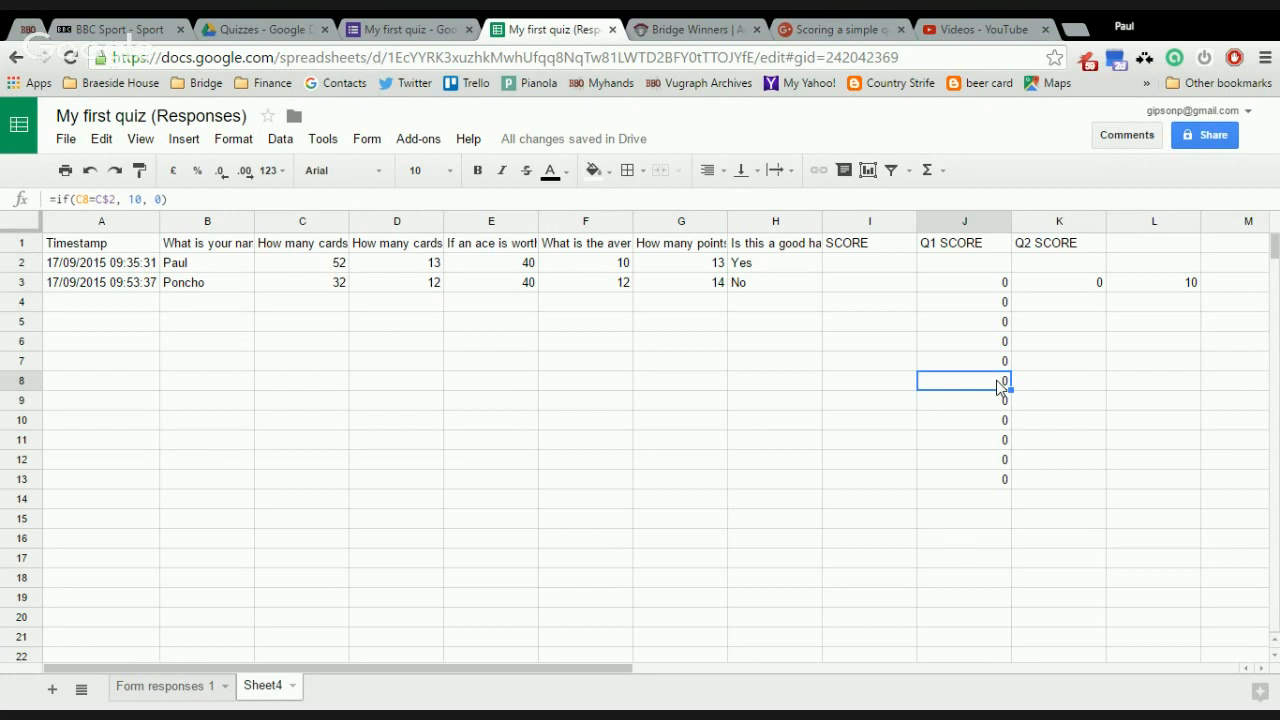
key(Up)
key(Up)
key(Up)
key(Up)
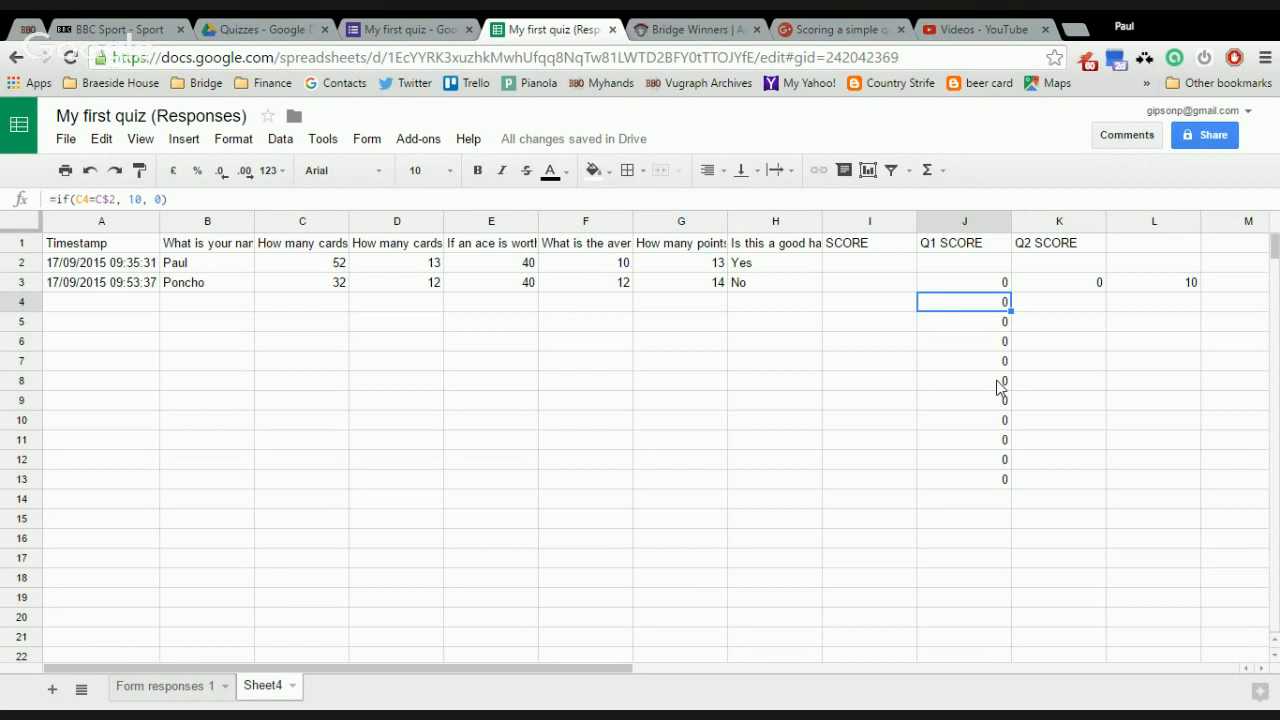
key(Up)
key(Up)
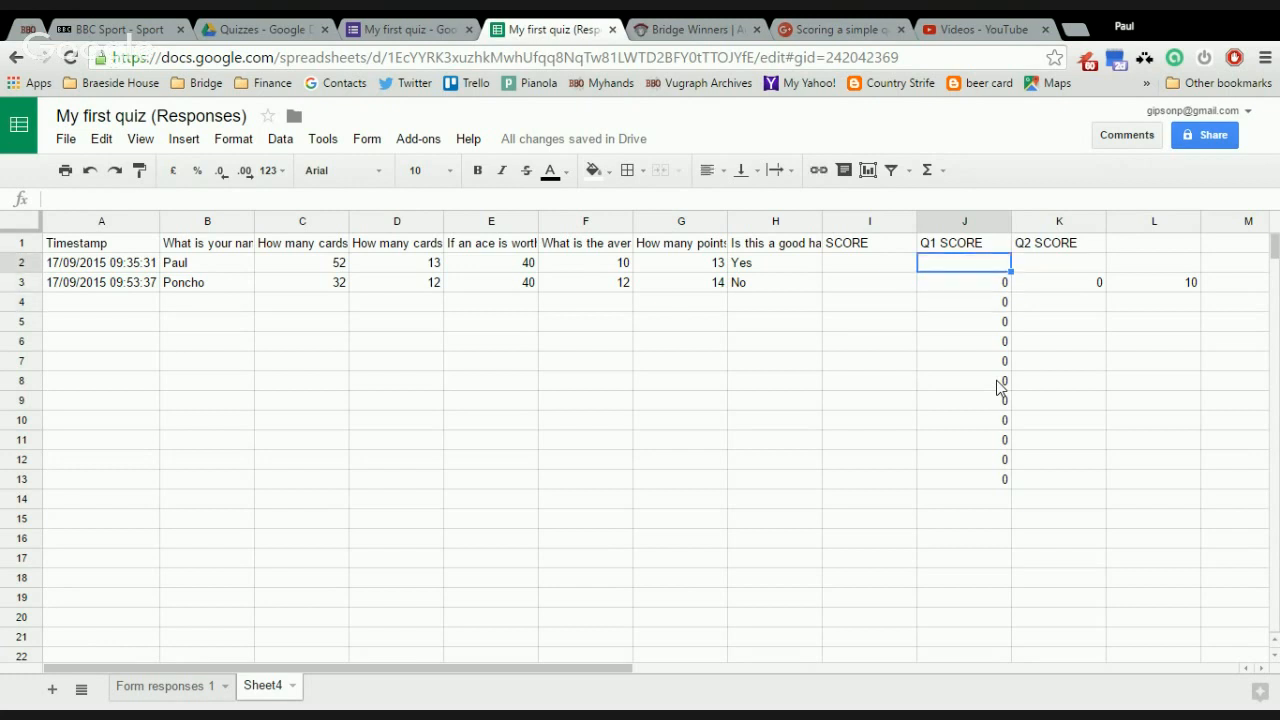
key(Up)
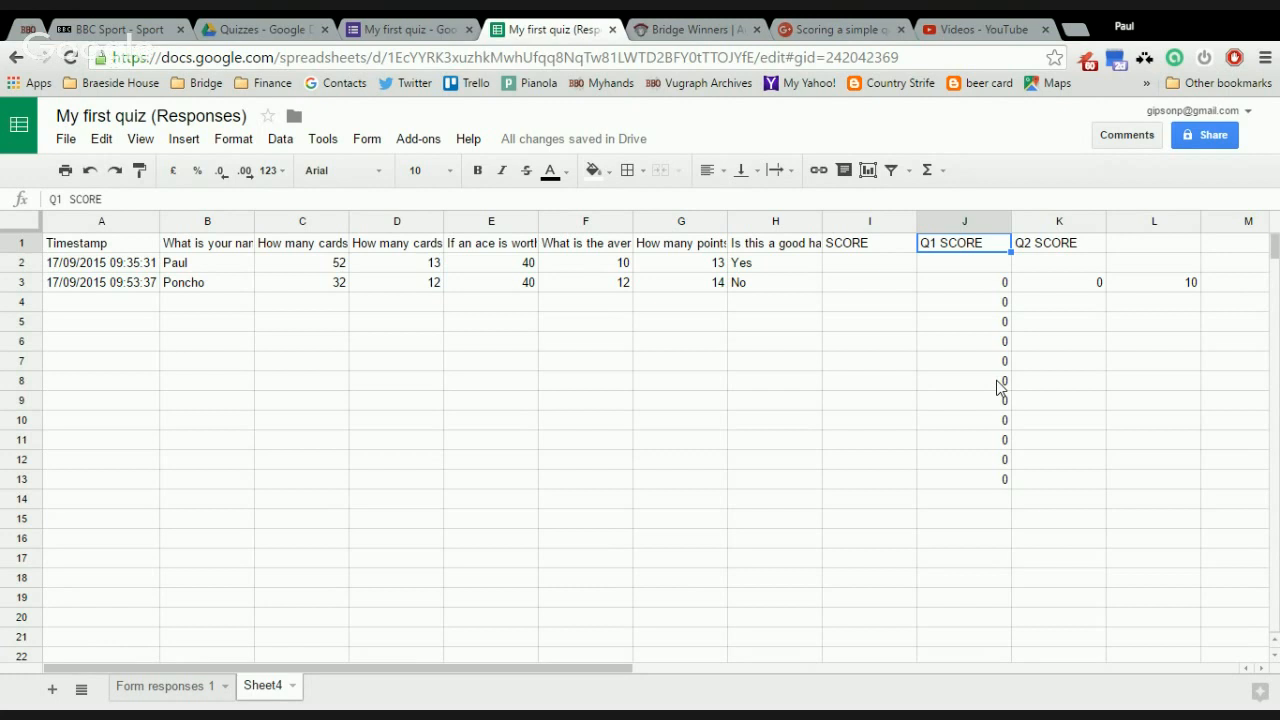
- Copy the IF formula text from J3 and paste it inside an ARRAYFORMULA that replaces the Q1 SCORE heading in J1
key(Down)
key(Down)
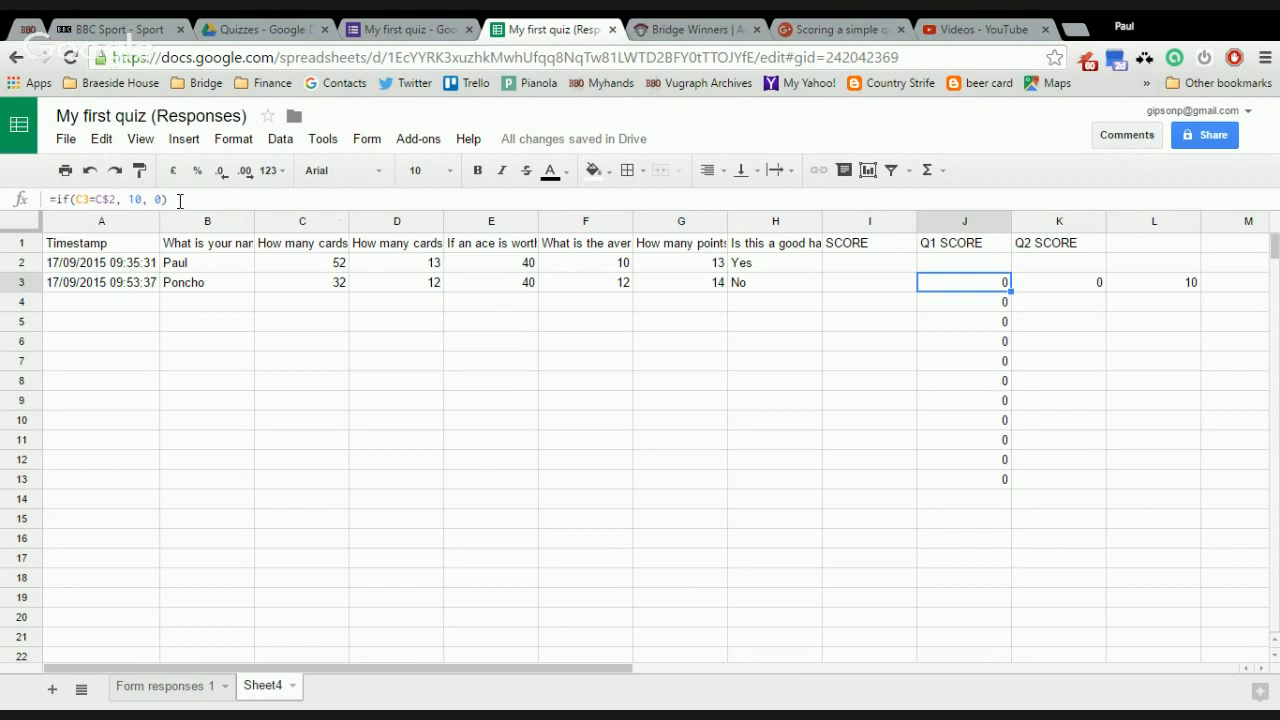
drag(180, 200, 42, 207)
key(ctrl+c)
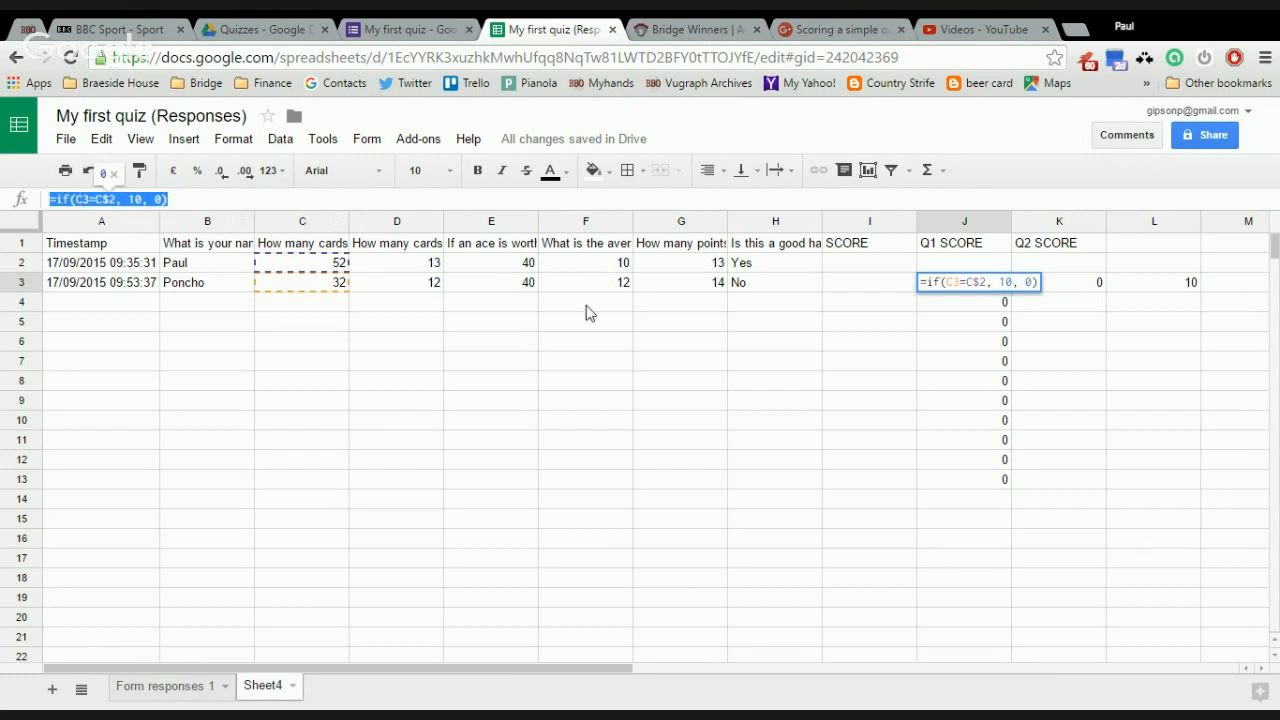
click(968, 252)
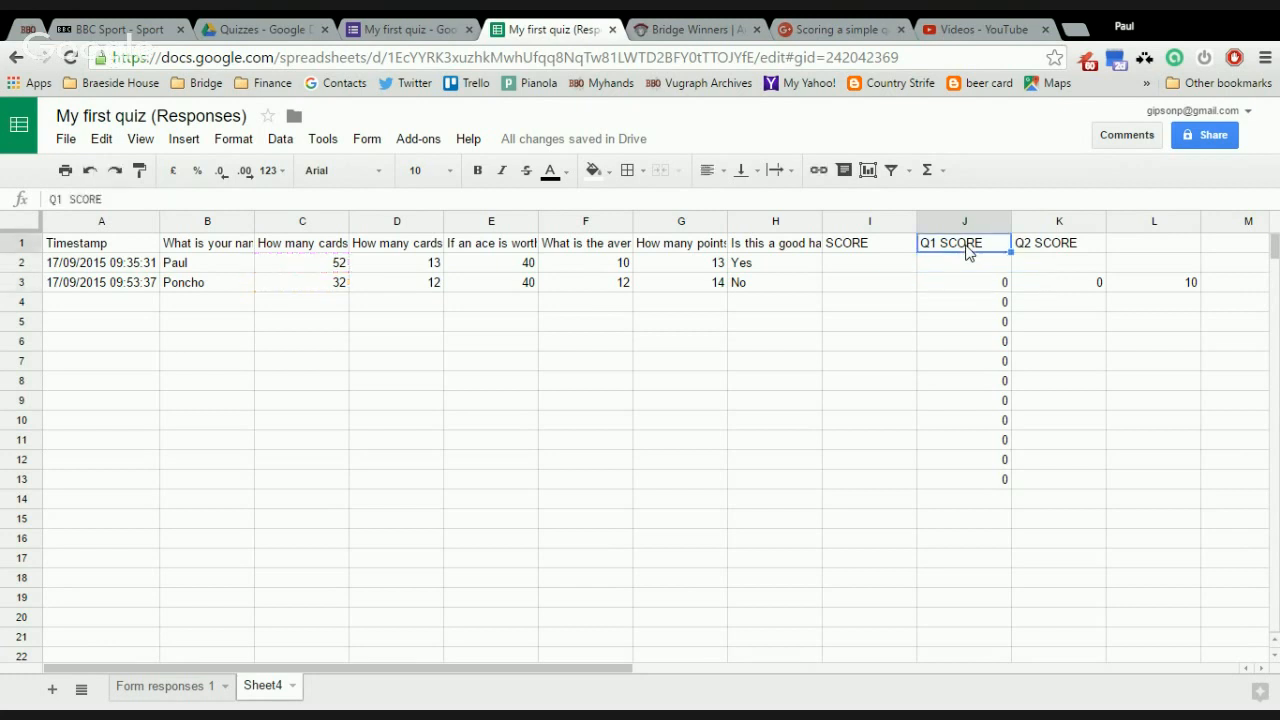
click(438, 204)
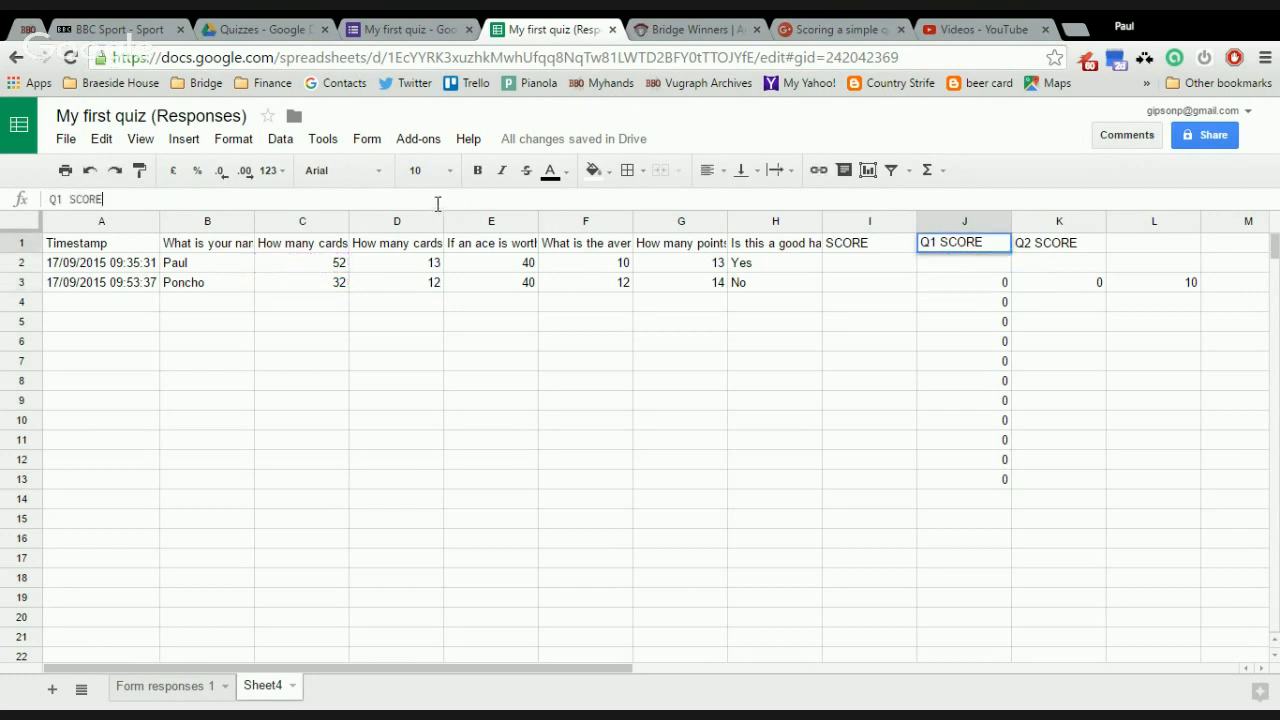
key(ctrl+a)
text(=)
text(arr)
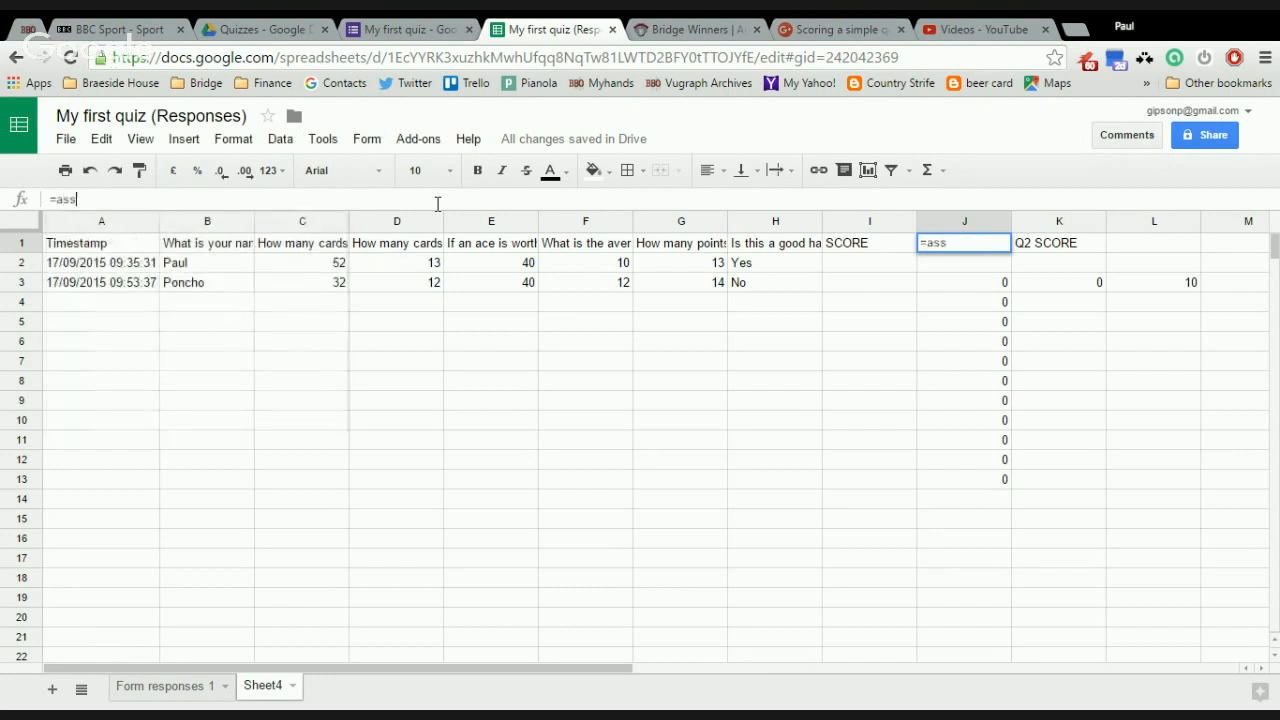
key(Tab)
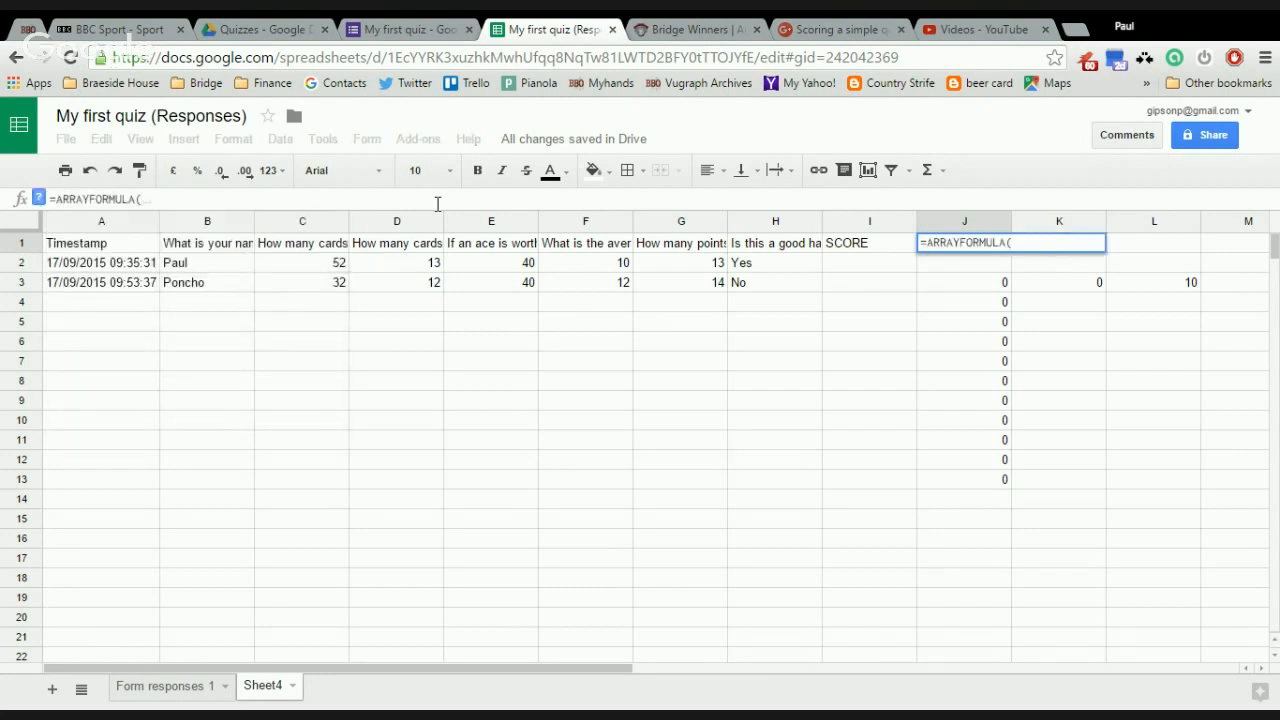
key(ctrl+v)
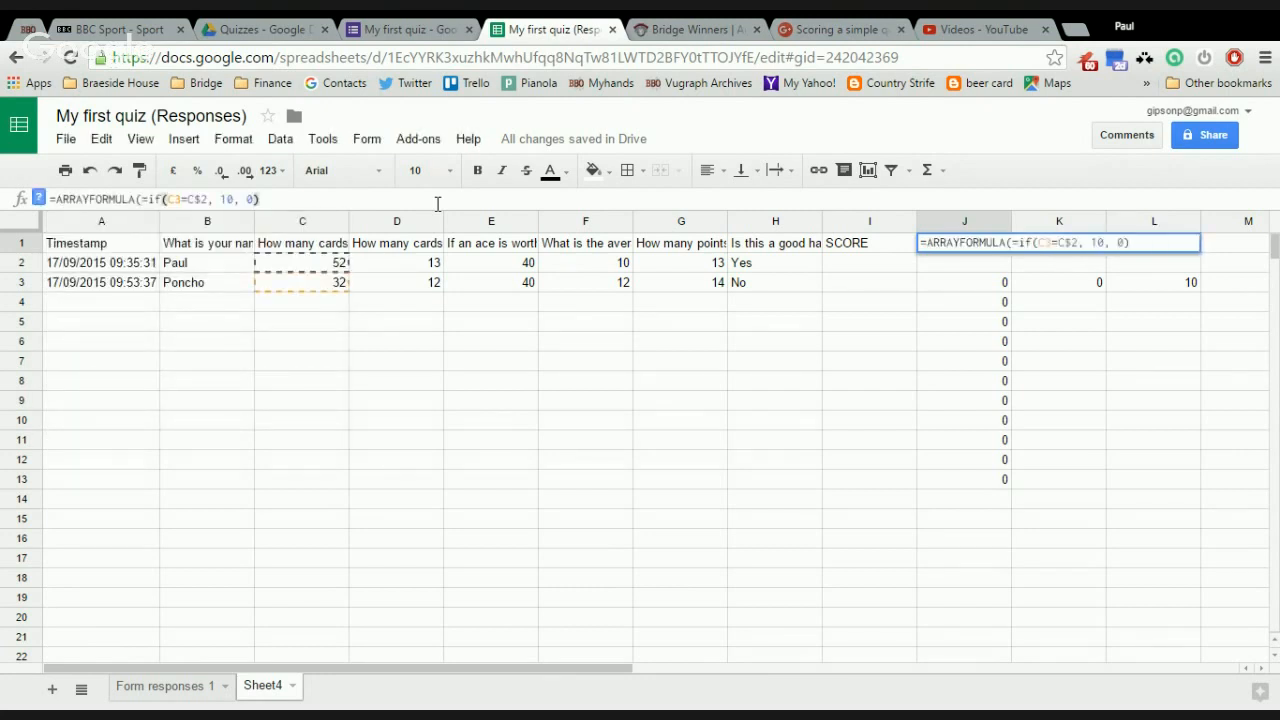
- Remove the inner equals sign and compare all of column C, completing J1 as =ARRAYFORMULA(if(C:C=C$2, 10, 0))
click(143, 199)
key(Delete)
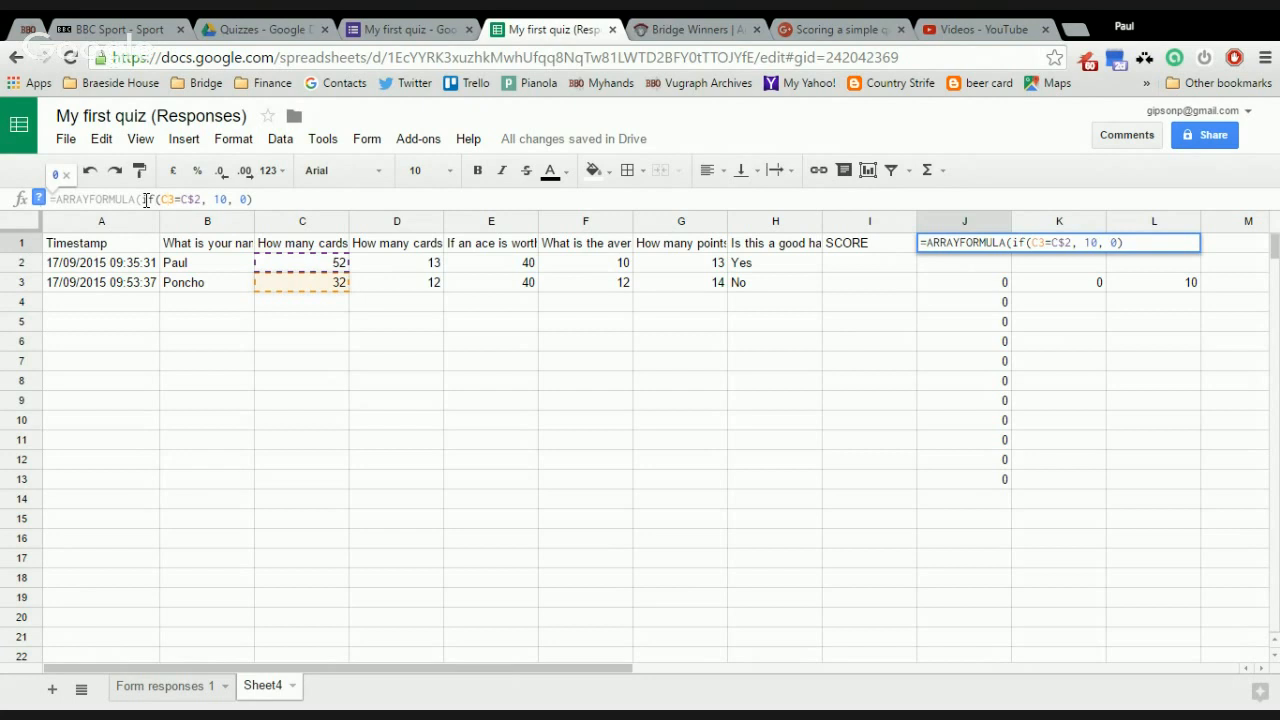
text(C:)
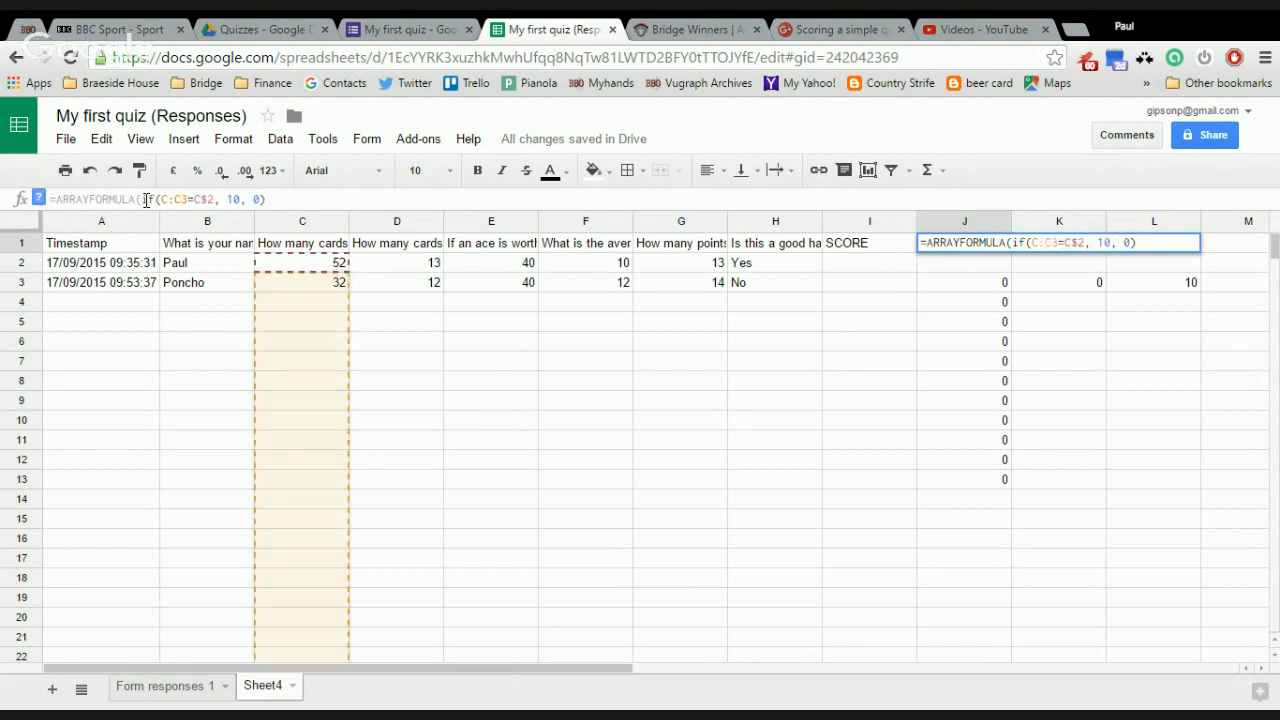
key(Delete)
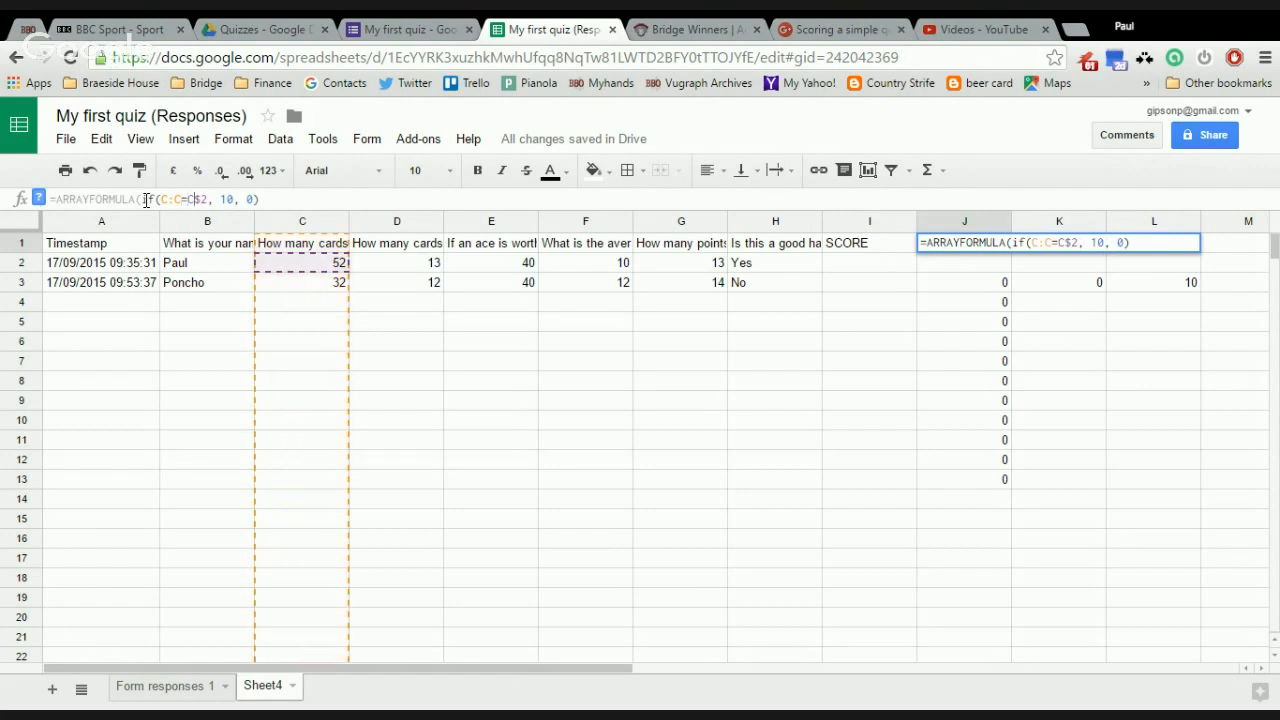
key(Right)
key(Right)
key(Right)
key(Right)
key(Right)
text())
key(Return)
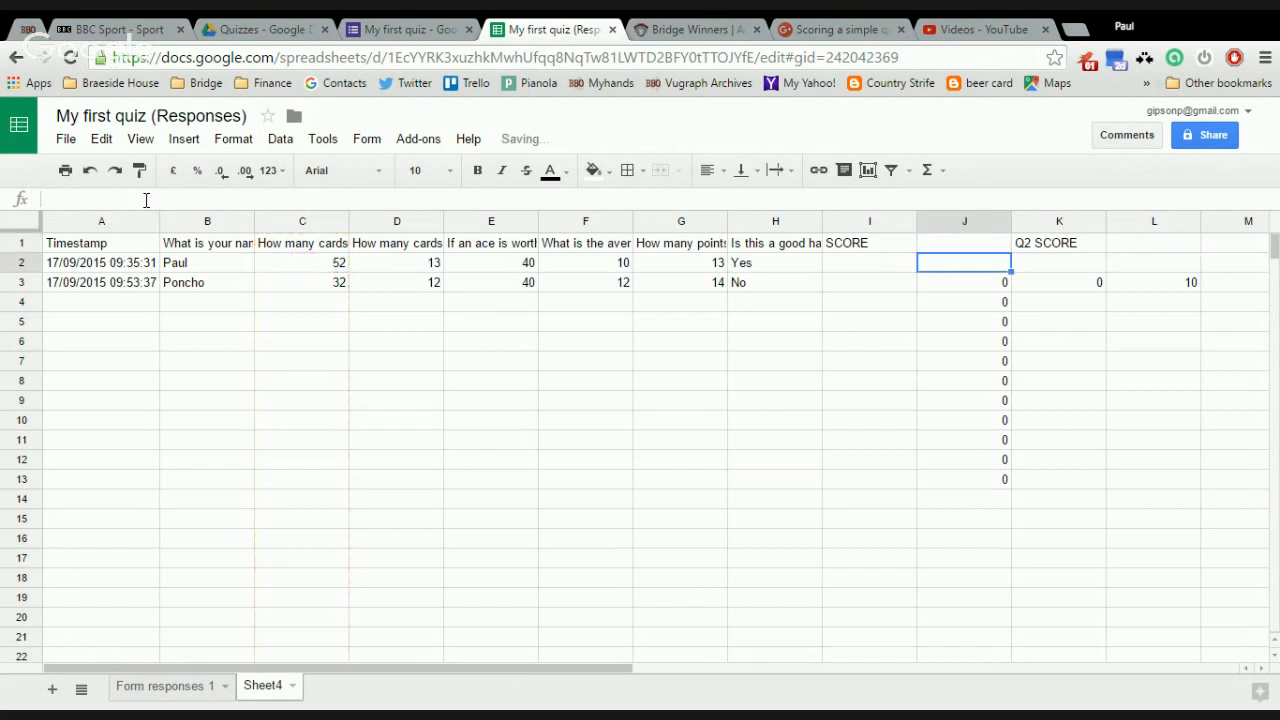
- Clear the individual score formulas from J3:J13 and select J1 to check its array formula
click(995, 284)
shift+click(988, 484)
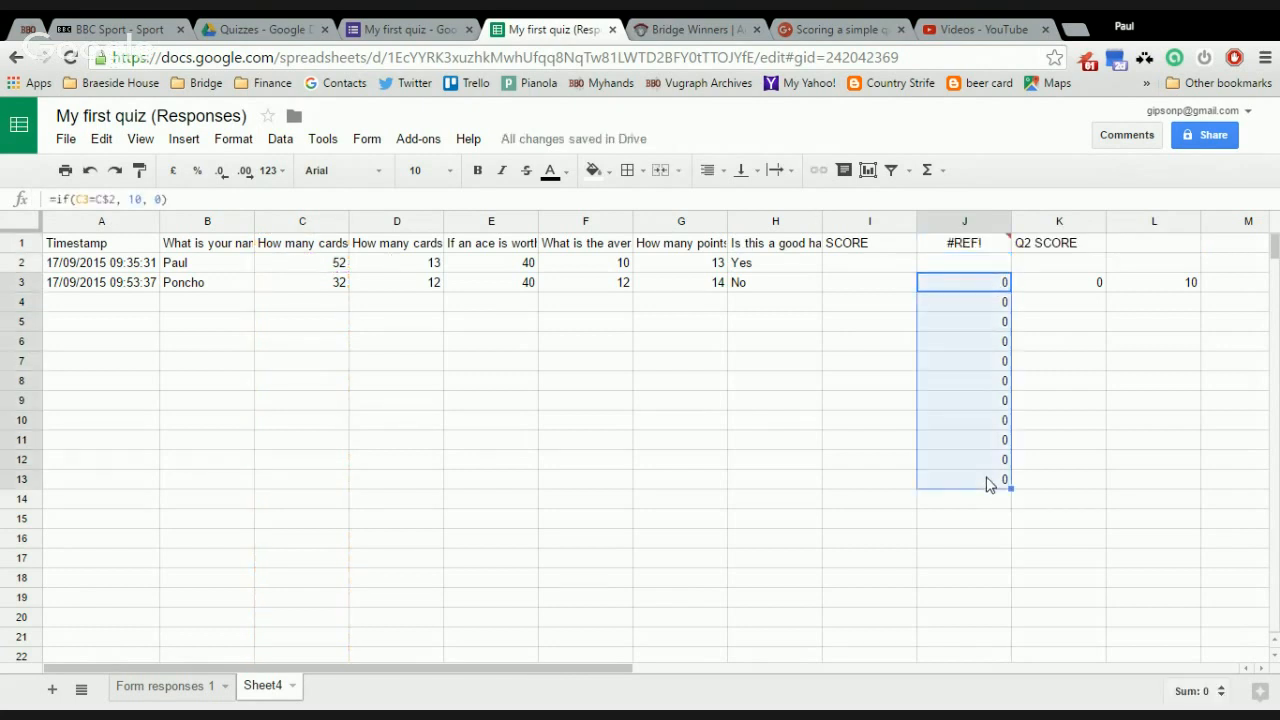
key(Delete)
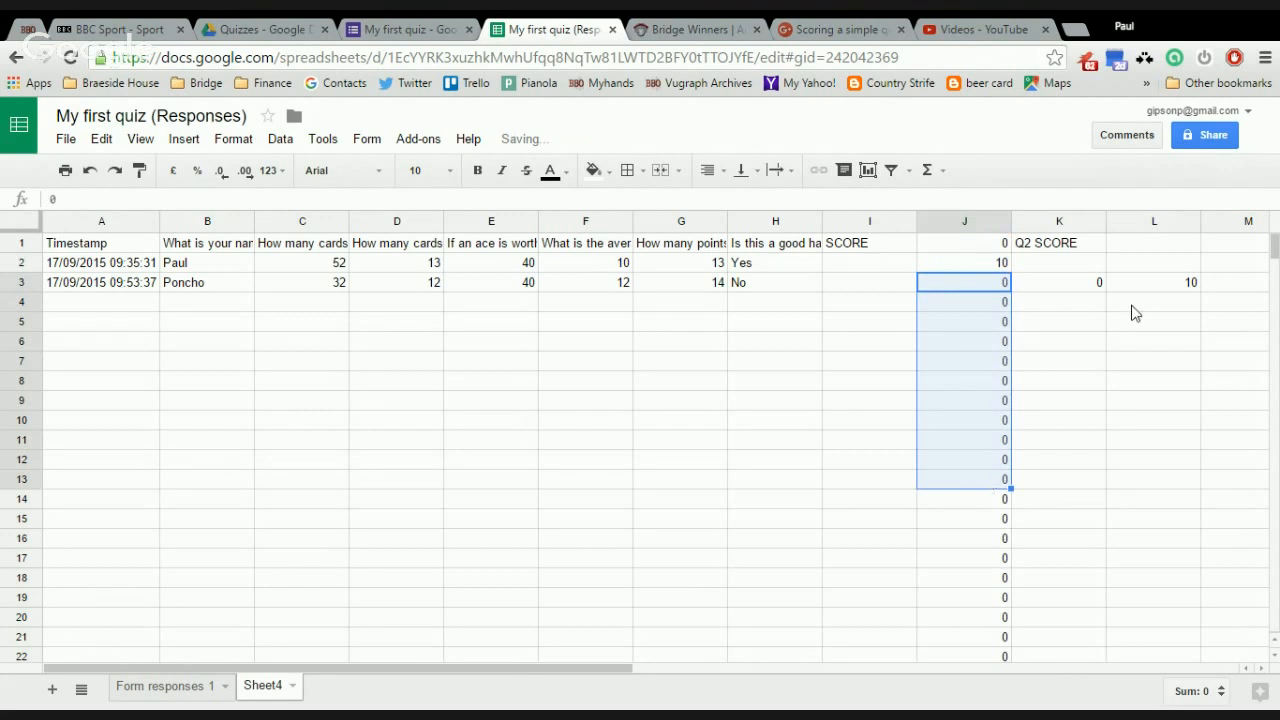
click(971, 248)
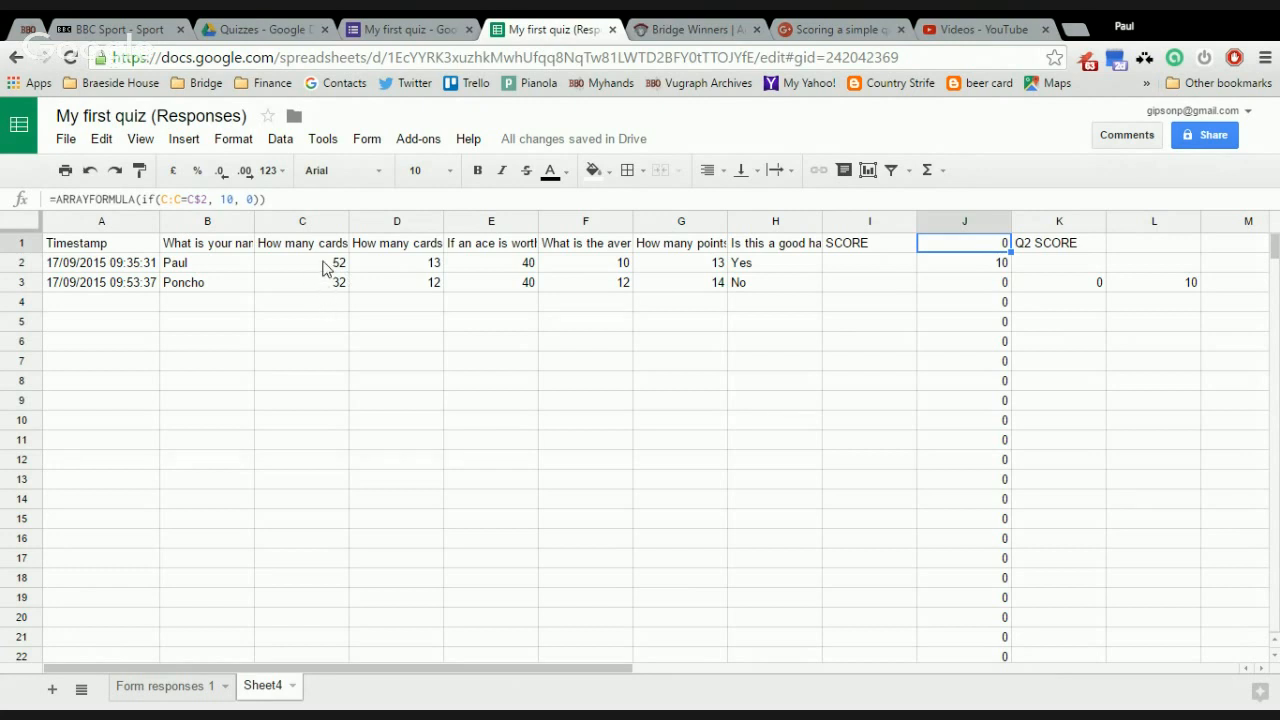
- Insert ifrow(C:C)=1, "Q1 Score", before the existing if inside J1's ARRAYFORMULA and commit the formula
click(142, 199)
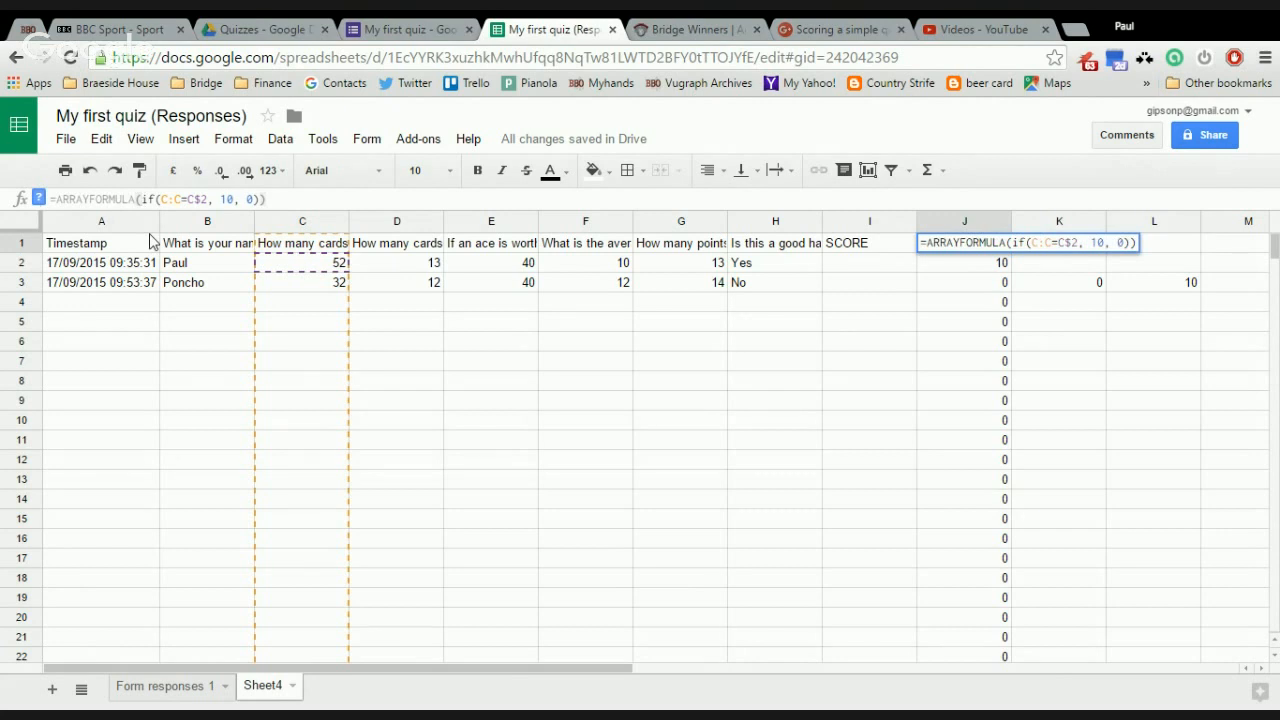
text(if)
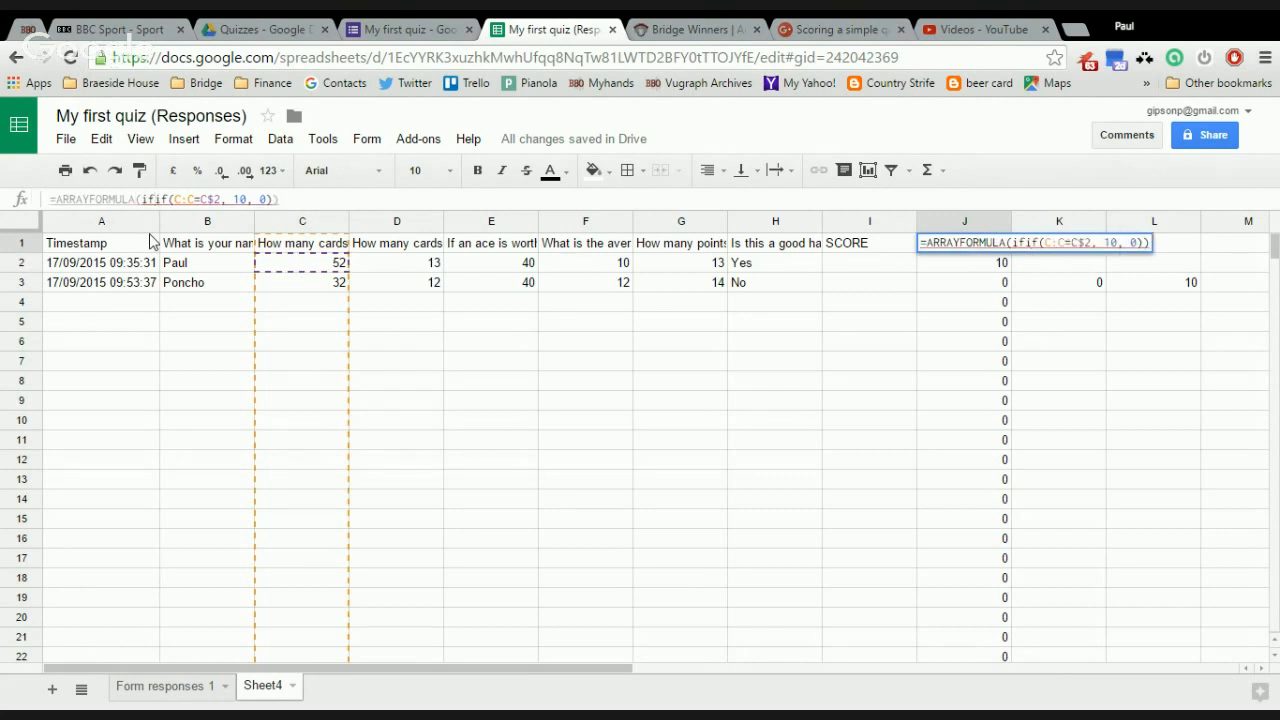
text(row()
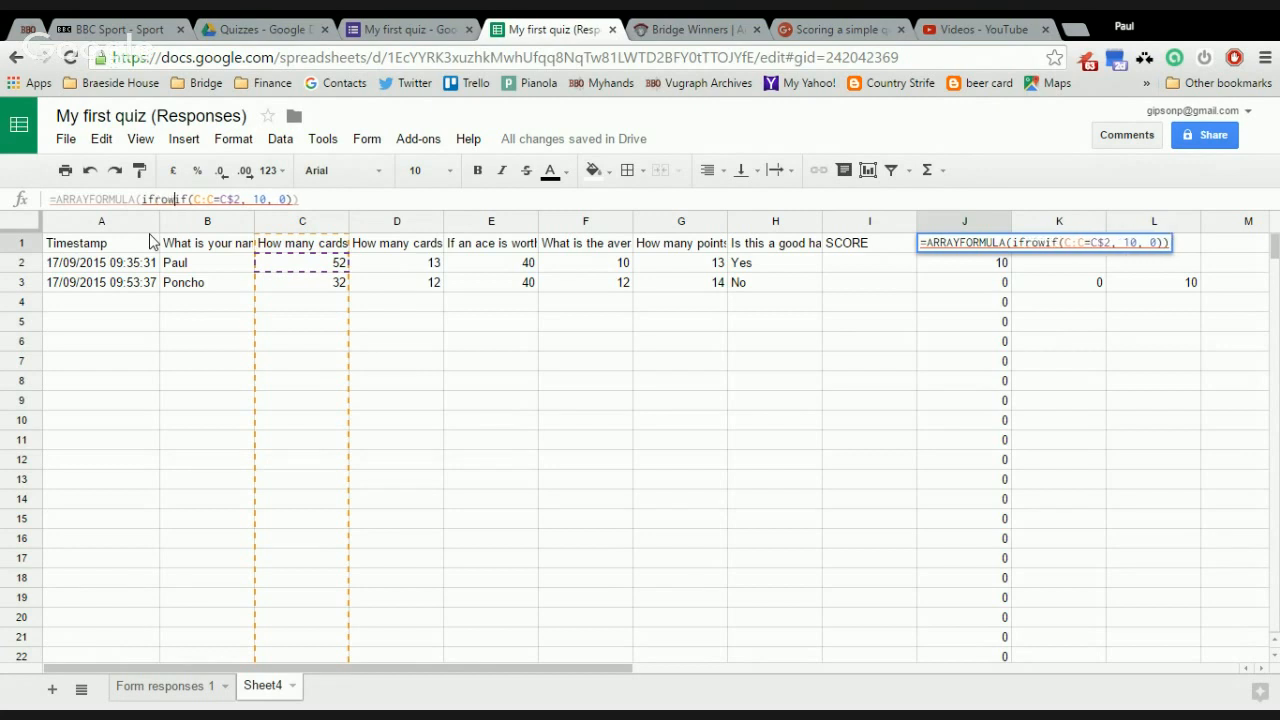
text(C:C)
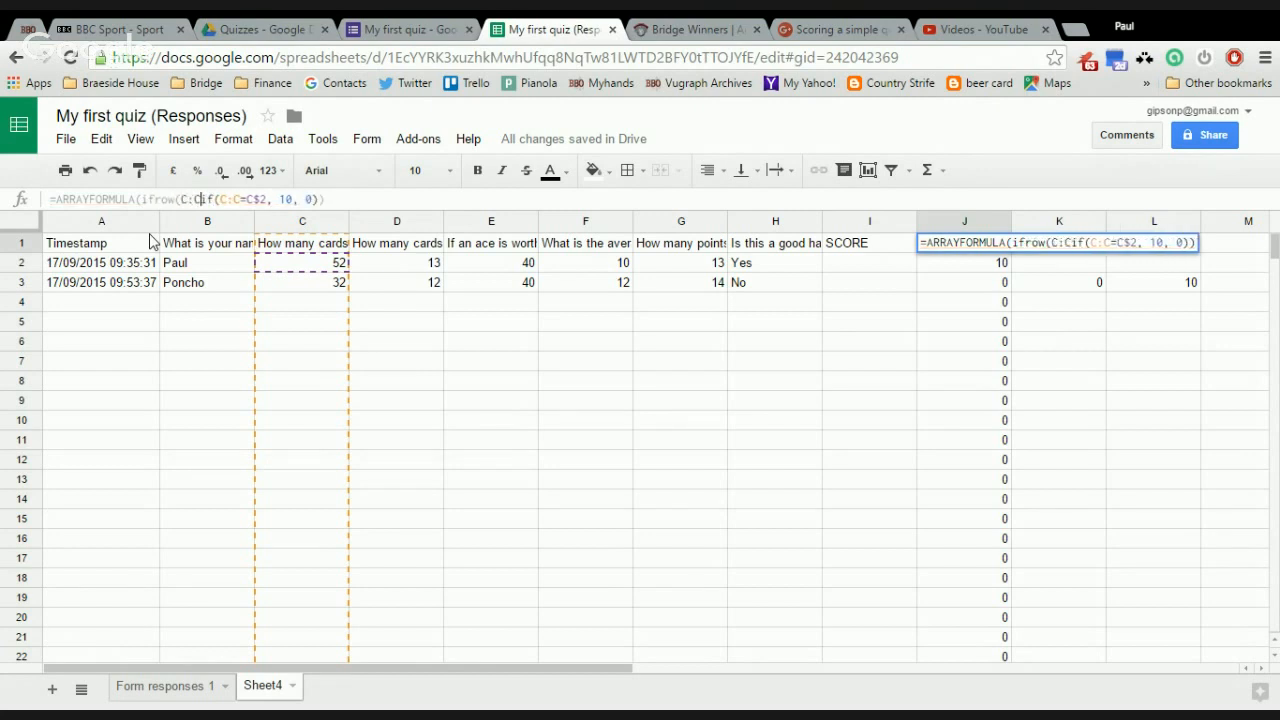
text()=1)
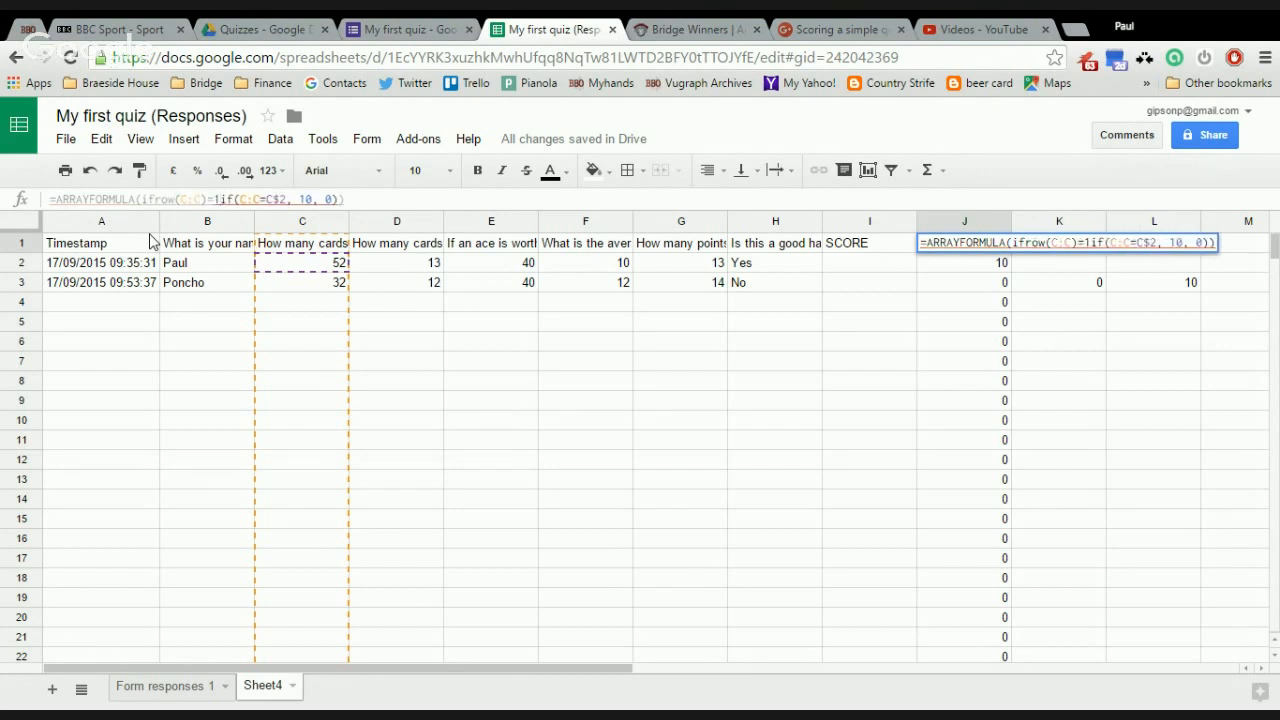
text(, "Q1 Scr)
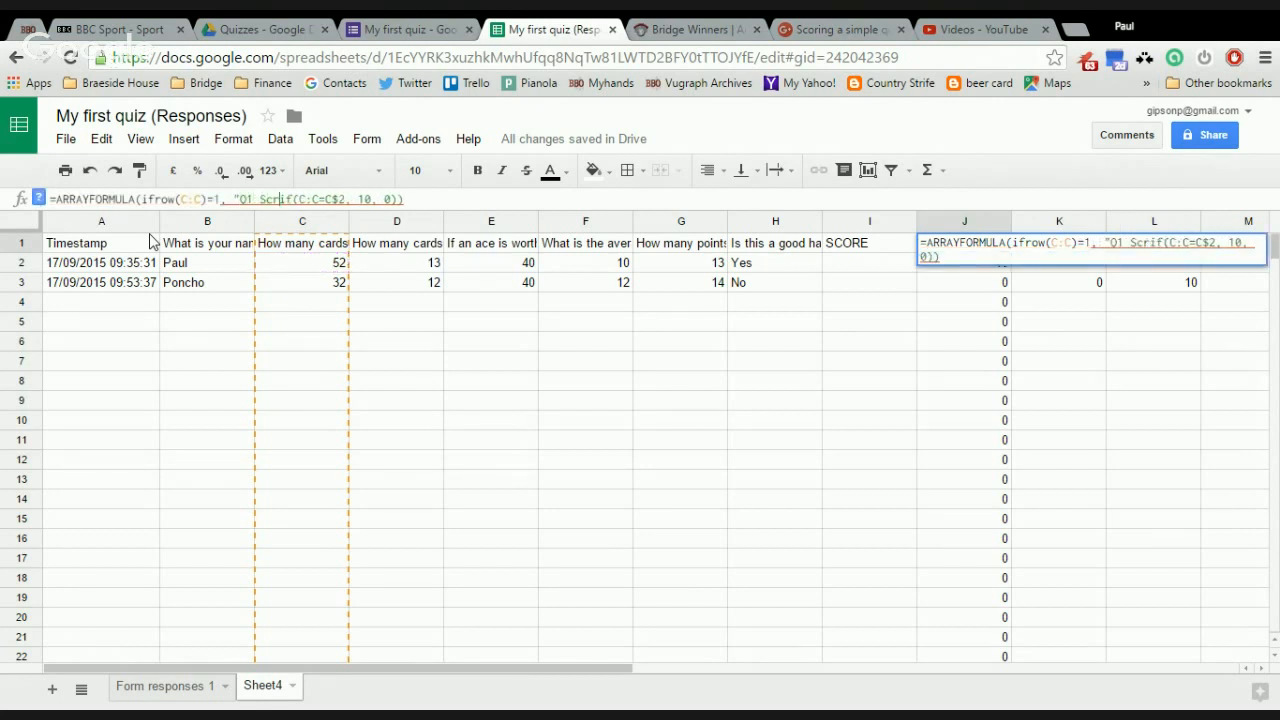
text(ore",)
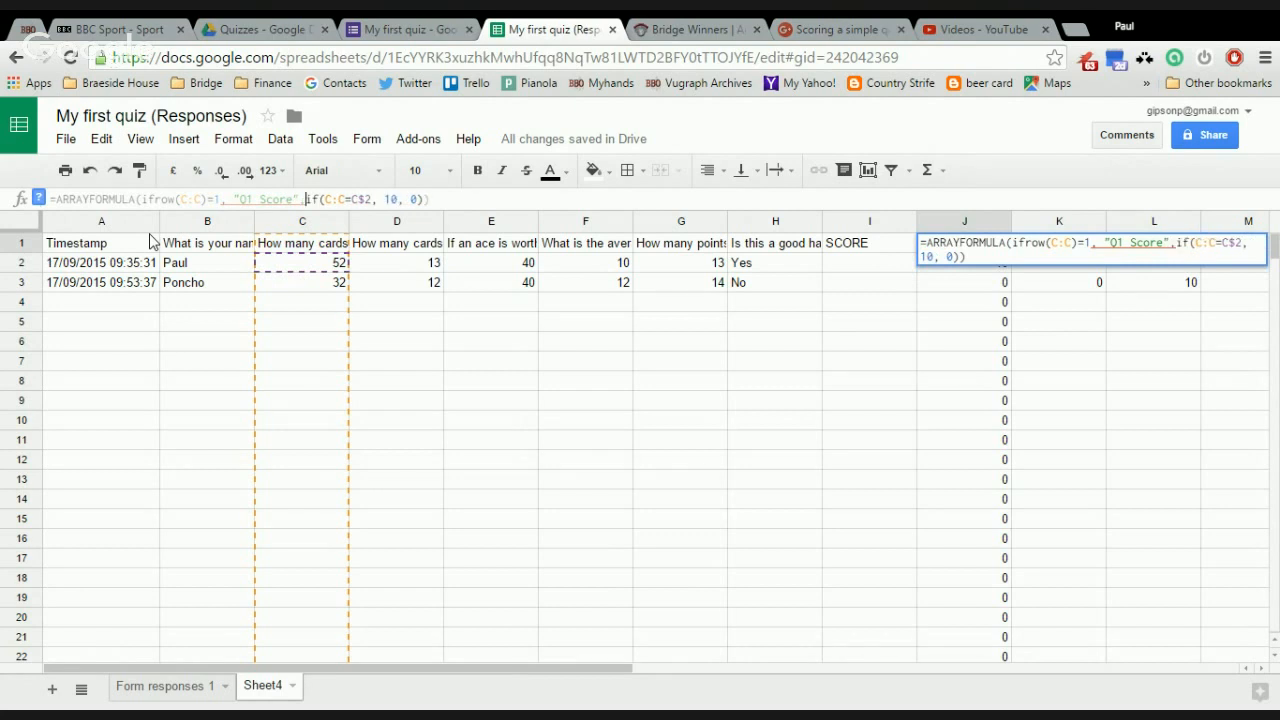
key(Return)
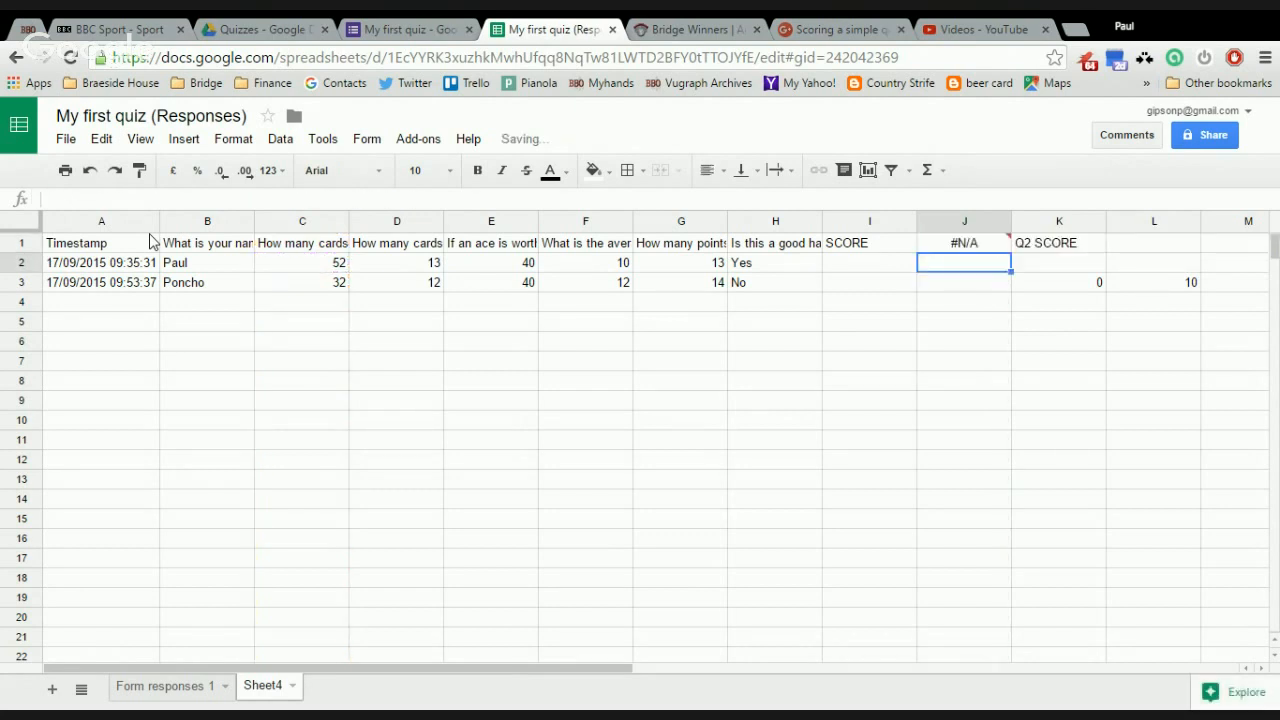
key(Up)
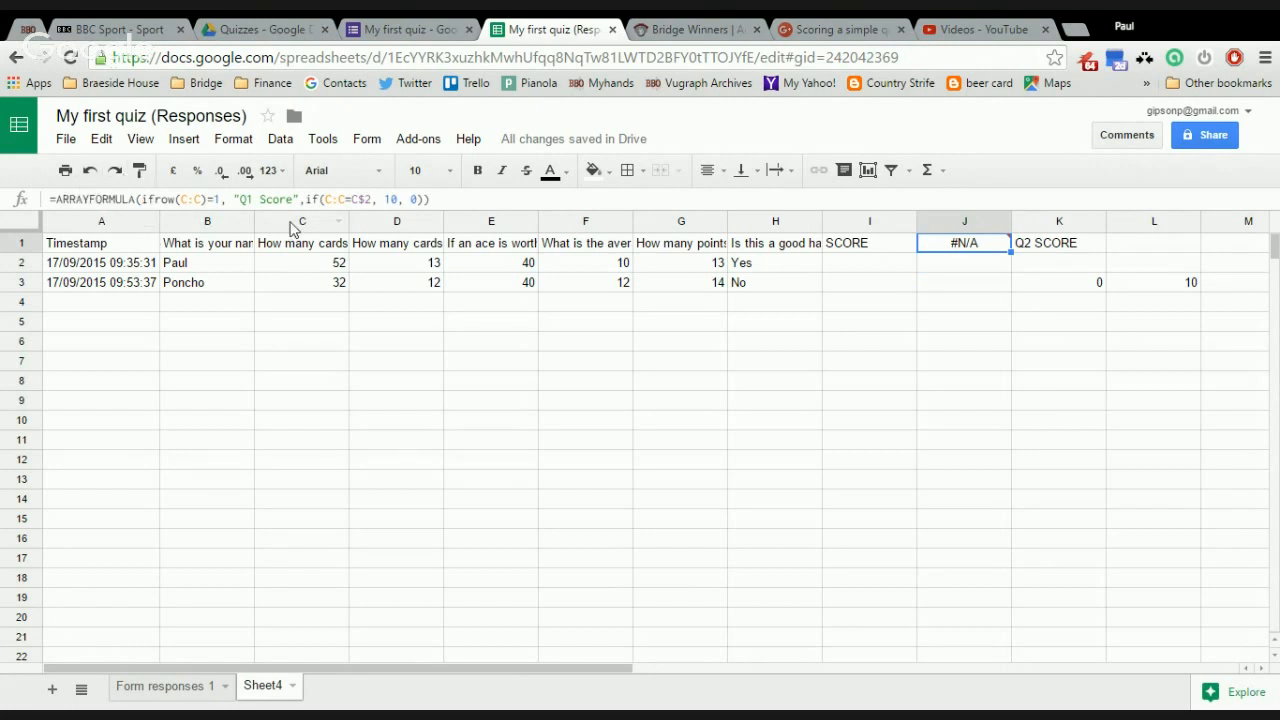
- Add the missing opening parenthesis between if and row so J1's formula begins =ARRAYFORMULA(if(row(C:C)=1, "Q1 Score"
click(153, 199)
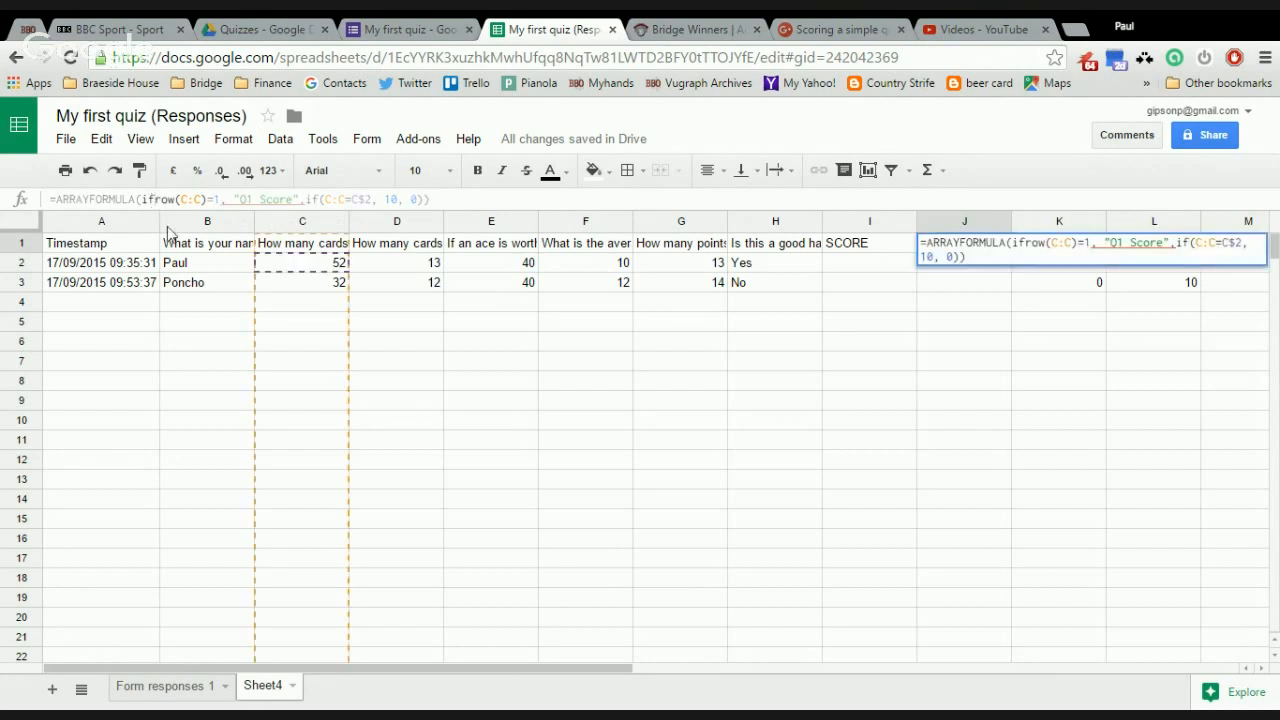
text(()
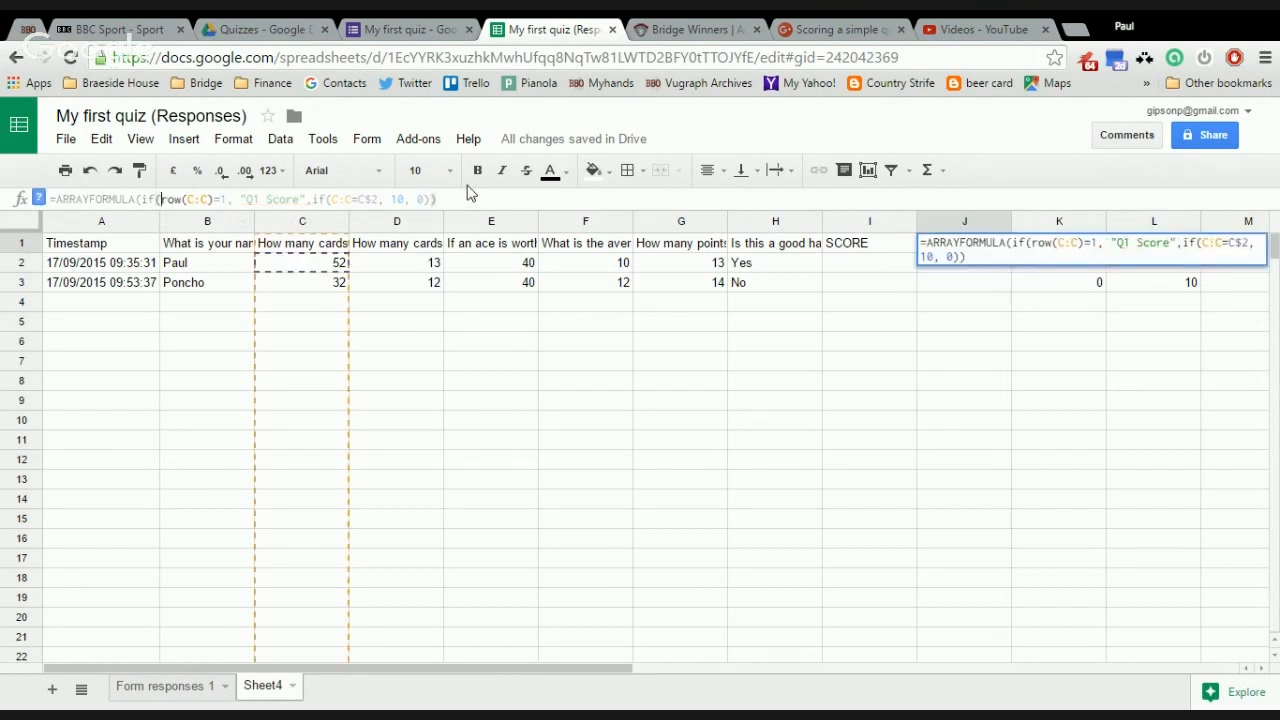
click(467, 201)
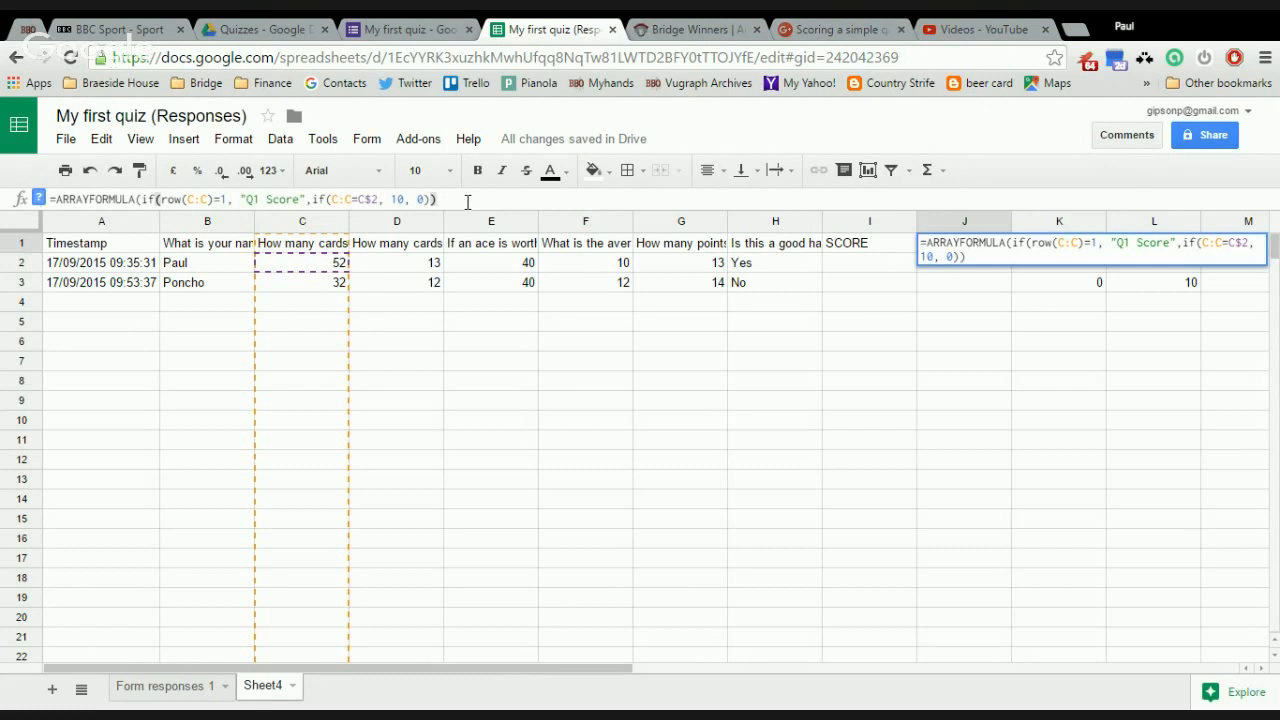
key(Return)
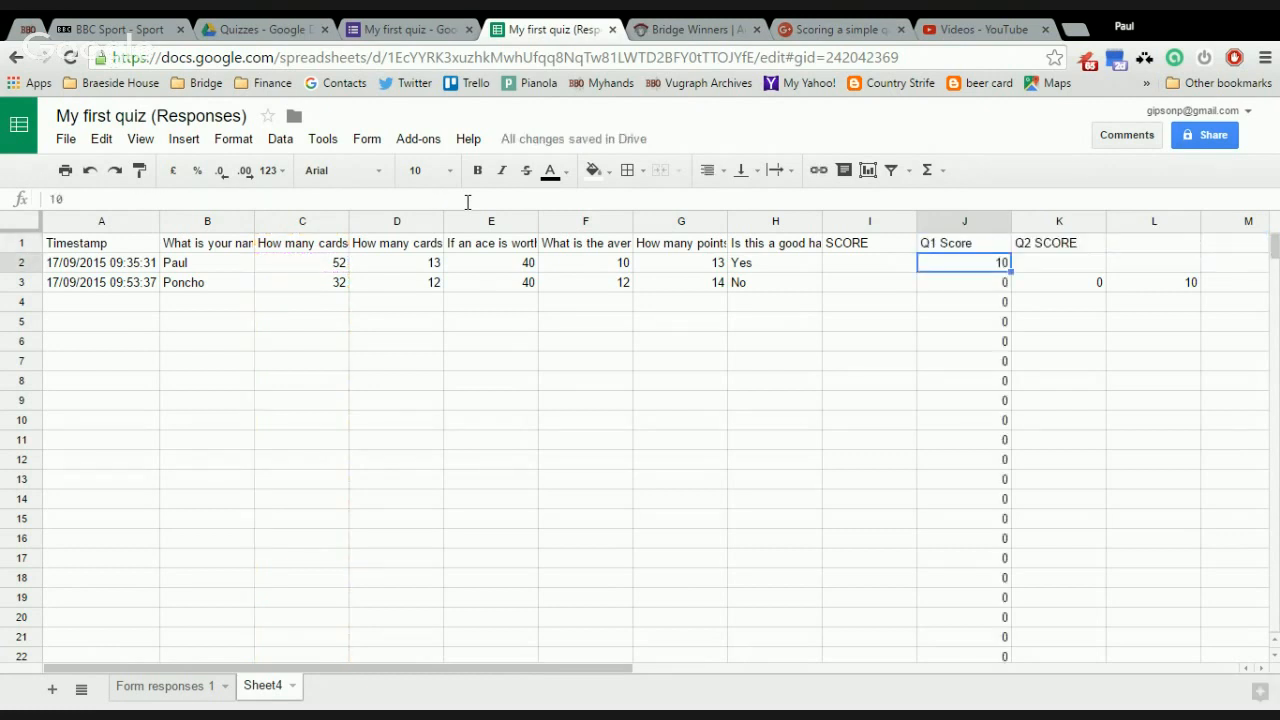
key(Up)
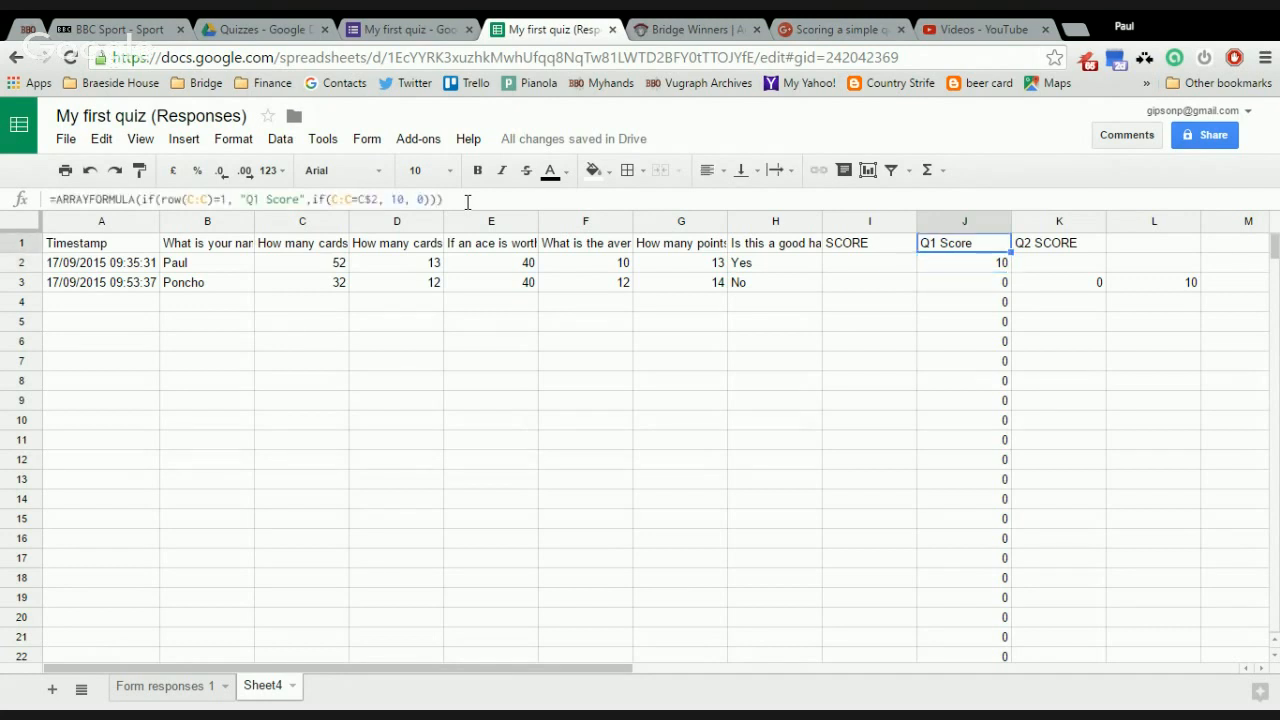
- Change the range inside the row function of J1's formula to J:J
click(194, 204)
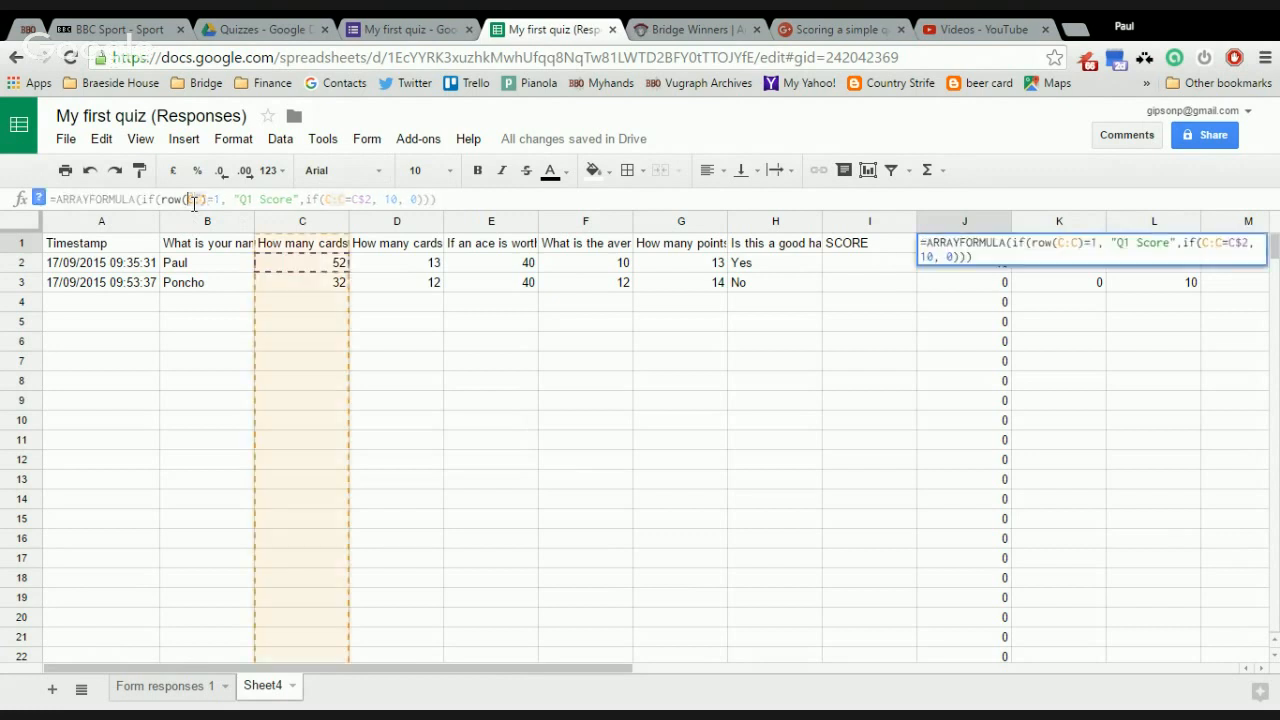
key(BackSpace)
text(J)
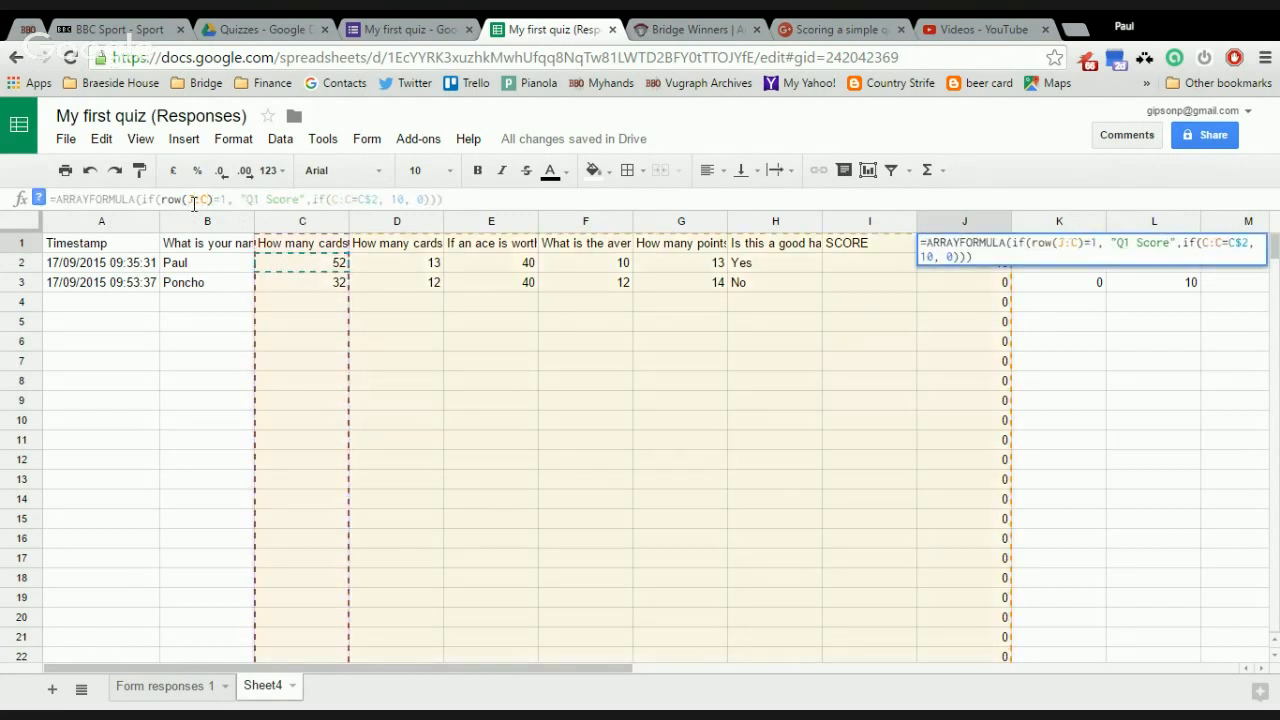
key(Right)
key(Right)
key(BackSpace)
text(J)
key(Return)
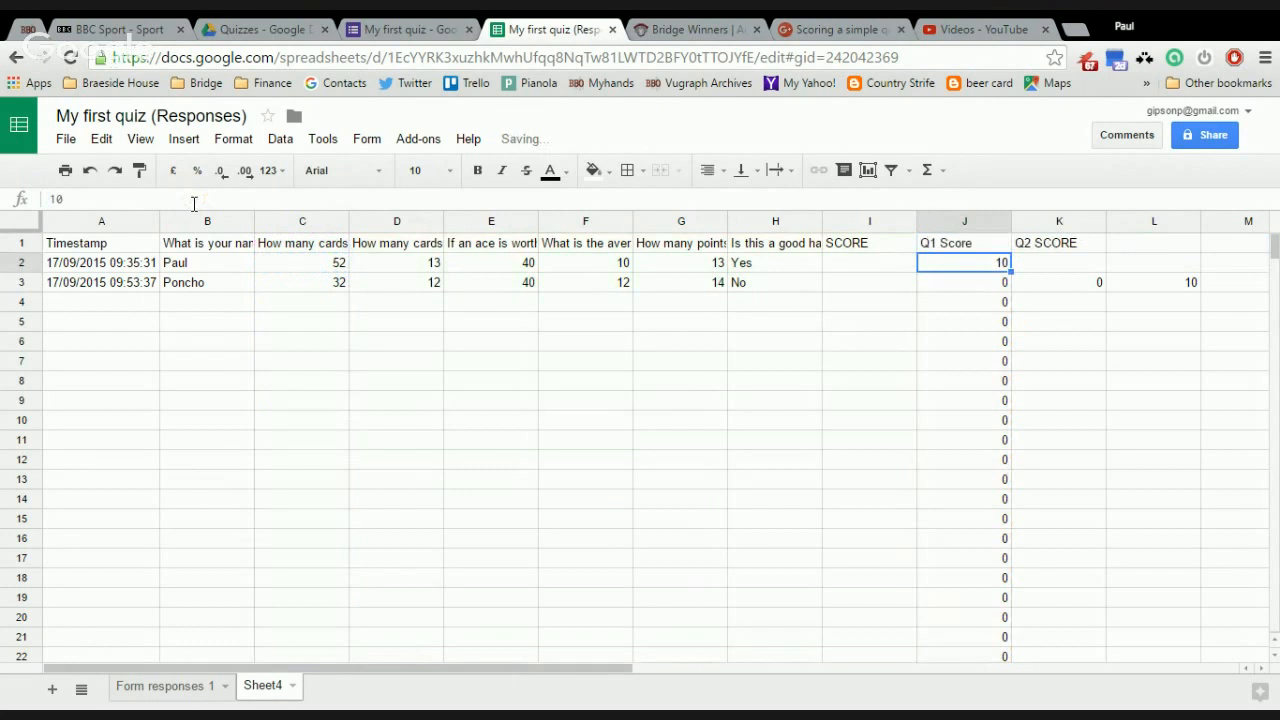
key(Up)
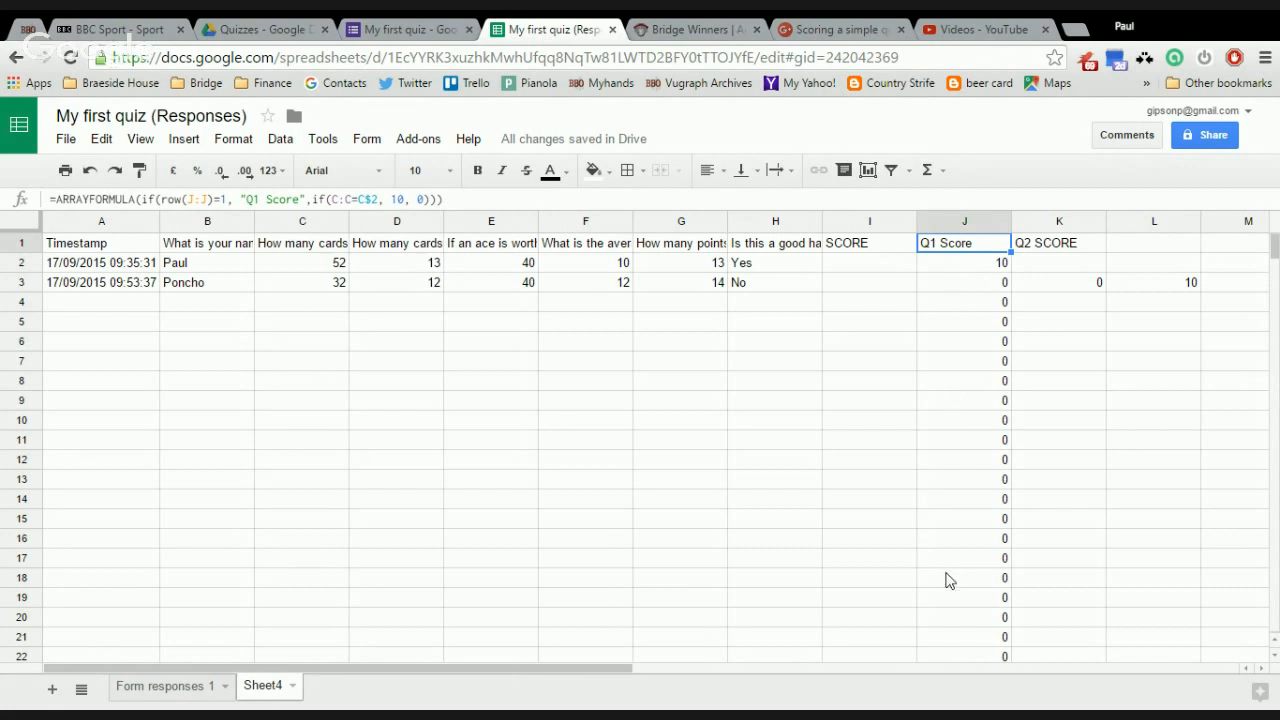
- Insert the length test if(len(a;a), before the score comparison if(C:C=C$2, 10, 0) in J1's formula
click(314, 200)
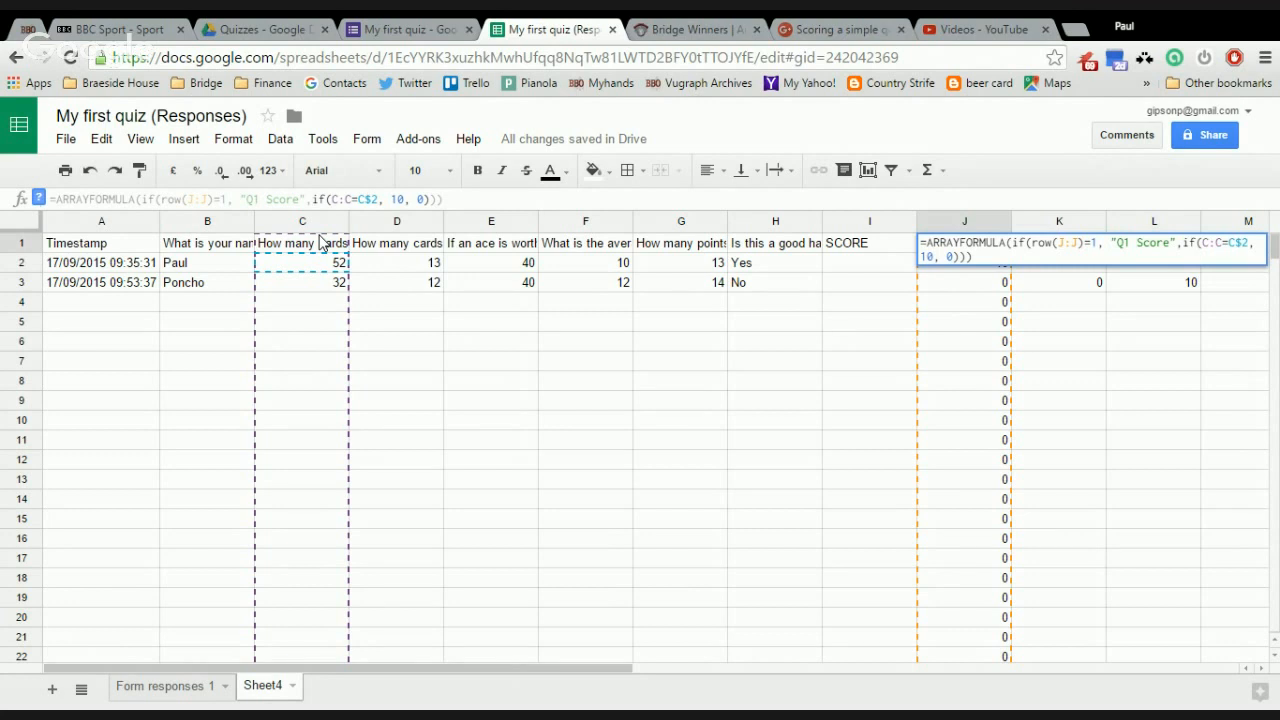
text(if()
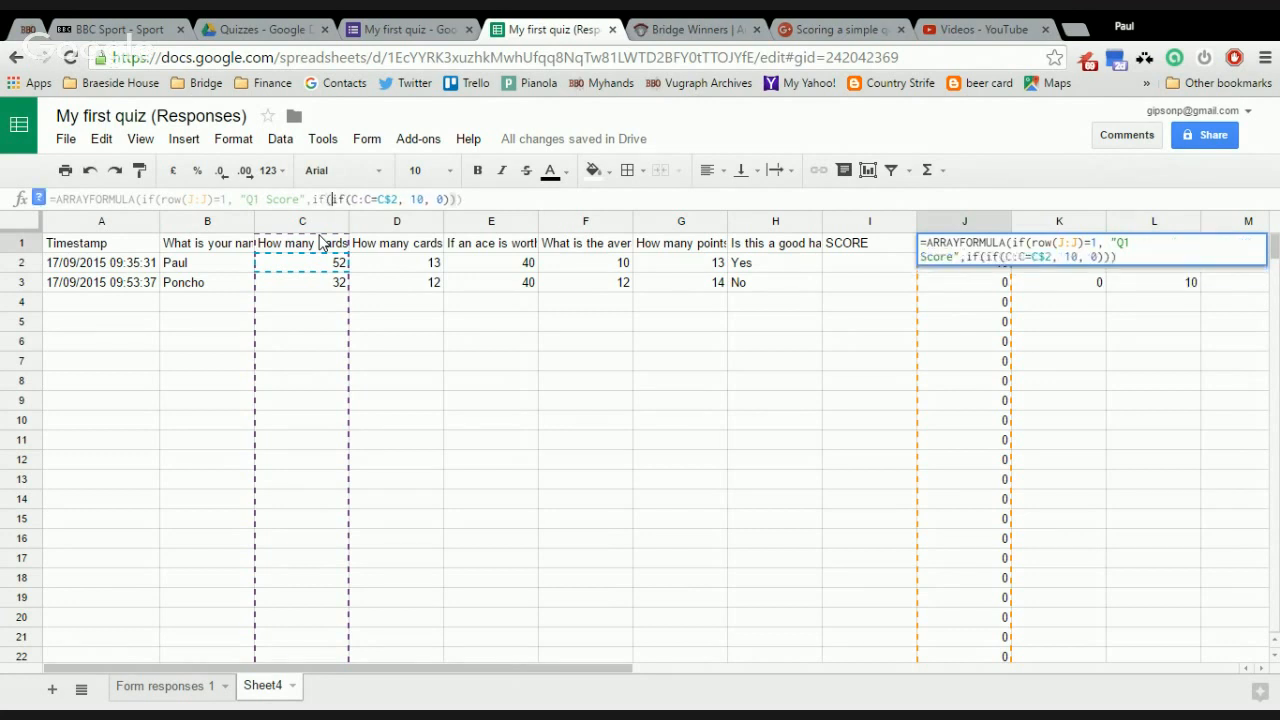
text(len)
text((a:a)
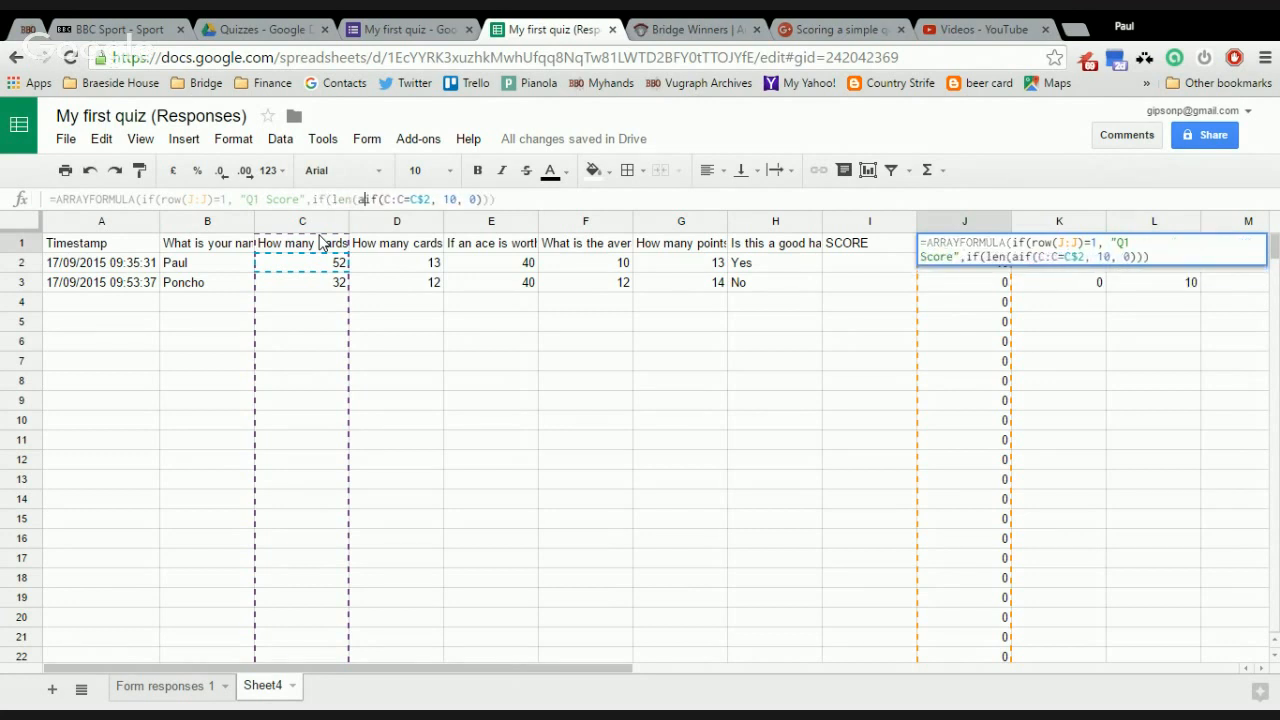
text())
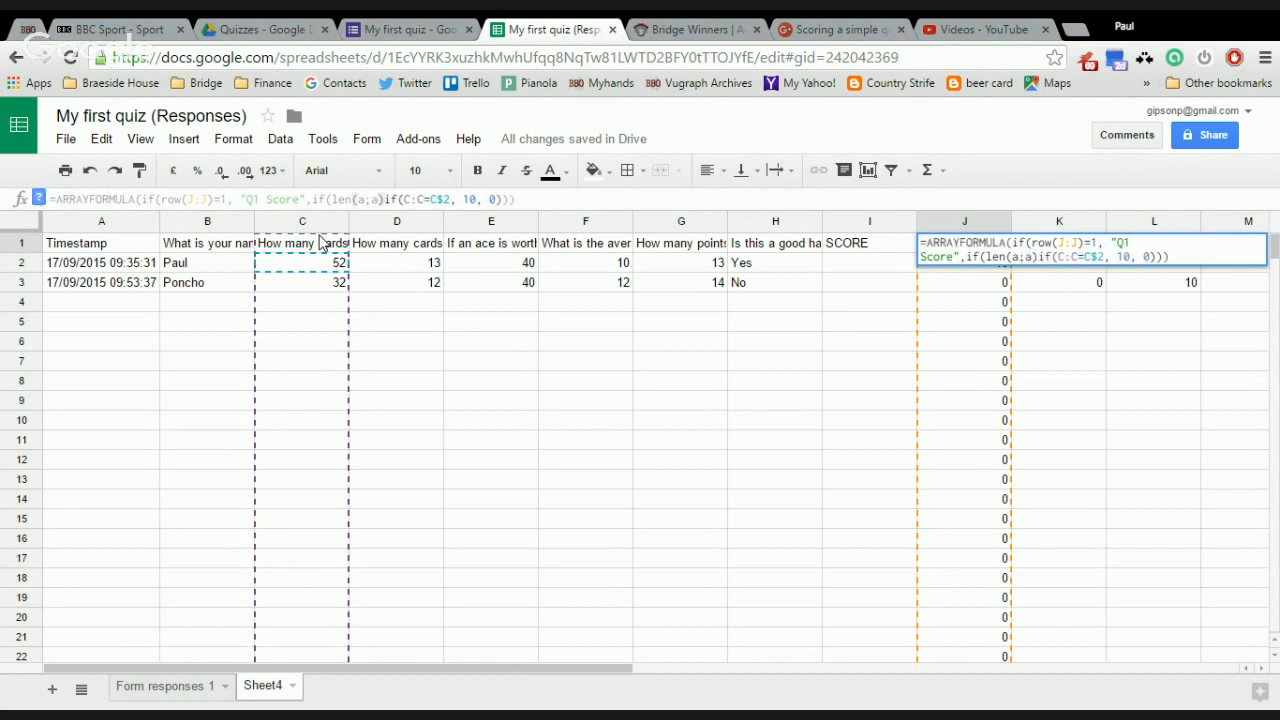
text(,)
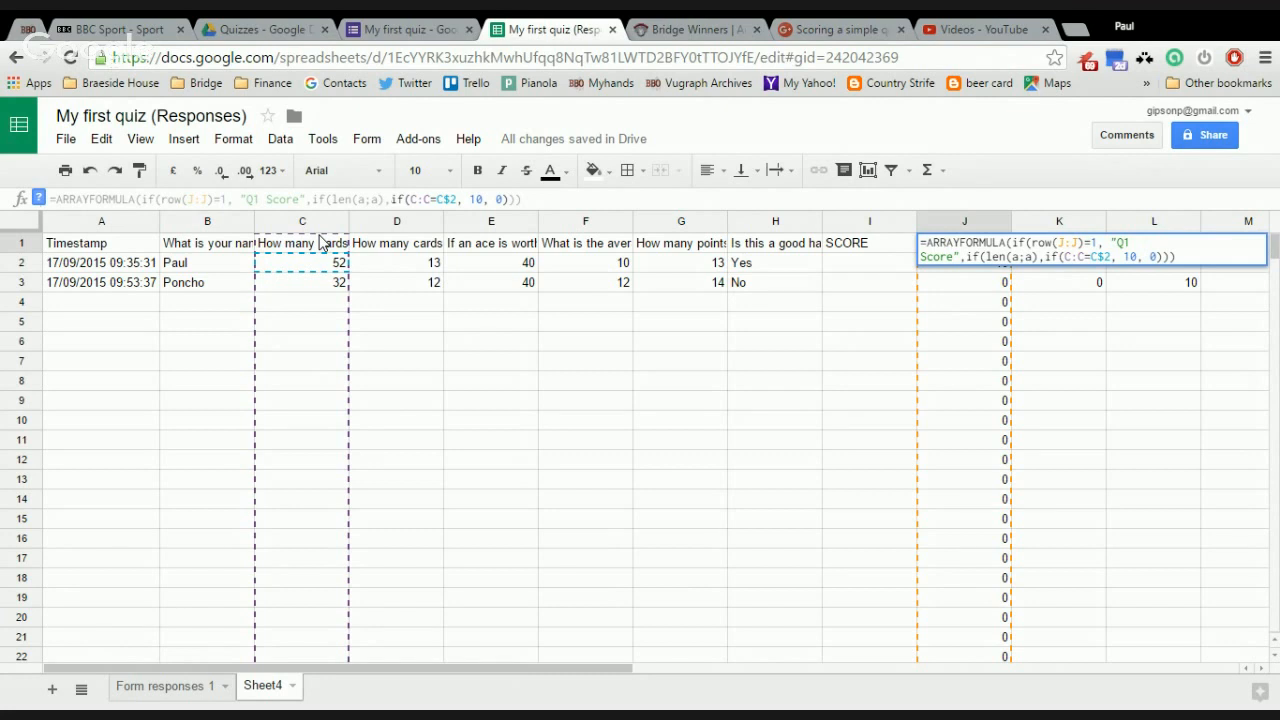
- Add ,"") after the score comparison in J1's formula as the blank alternative for the length test, and commit it
key(Right)
key(Right)
key(Right)
key(Right)
key(Right)
key(Right)
key(Right)
key(Right)
key(Right)
key(Right)
key(Right)
key(Right)
key(Right)
key(Right)
key(Right)
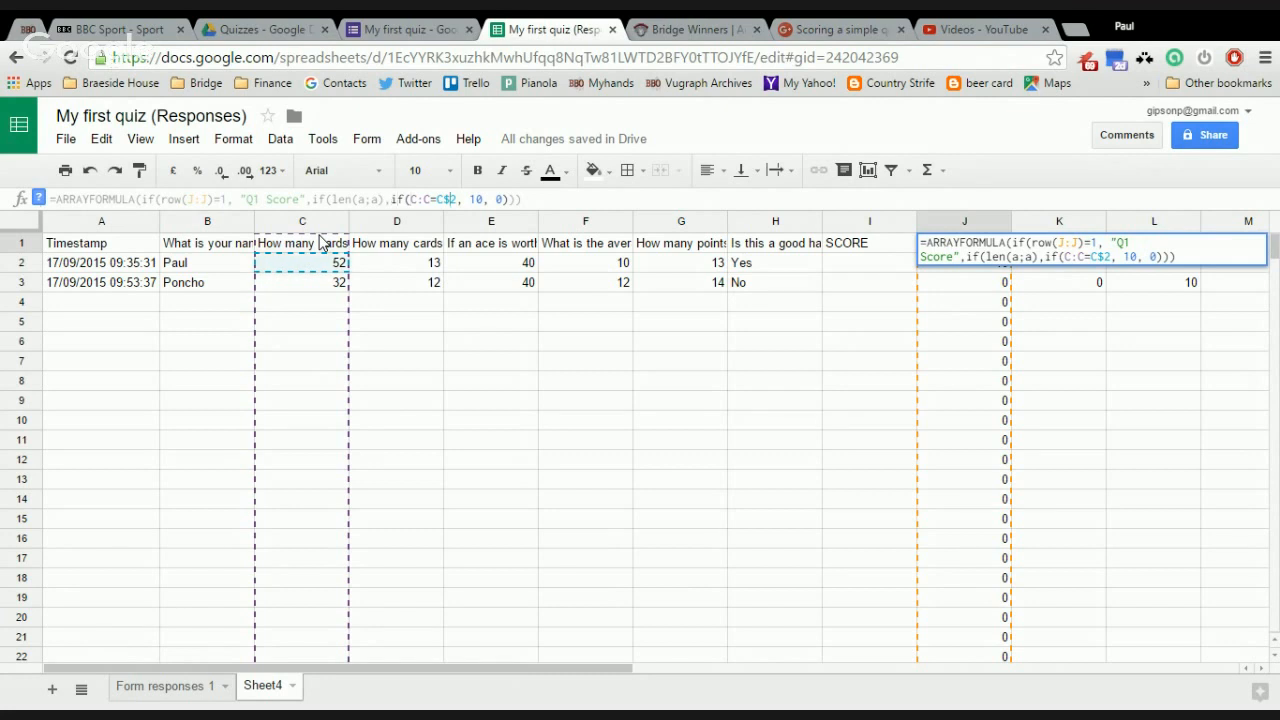
key(Right)
text(,""))
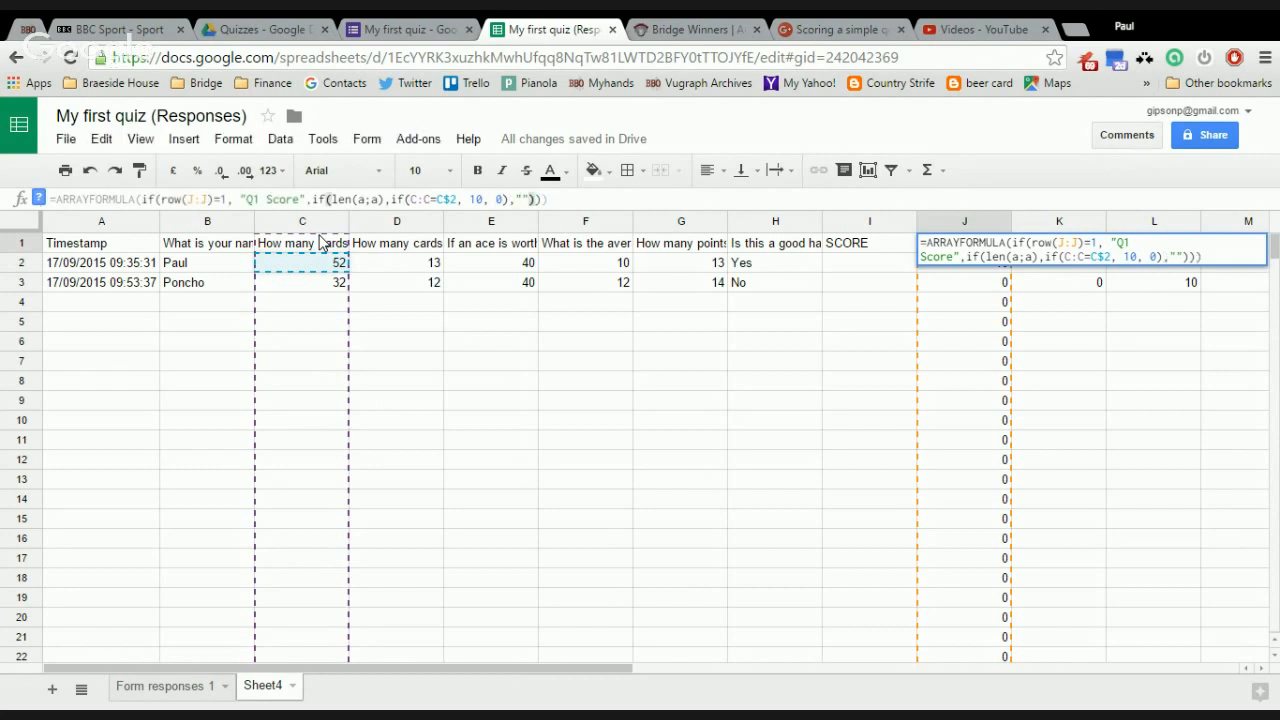
key(Return)
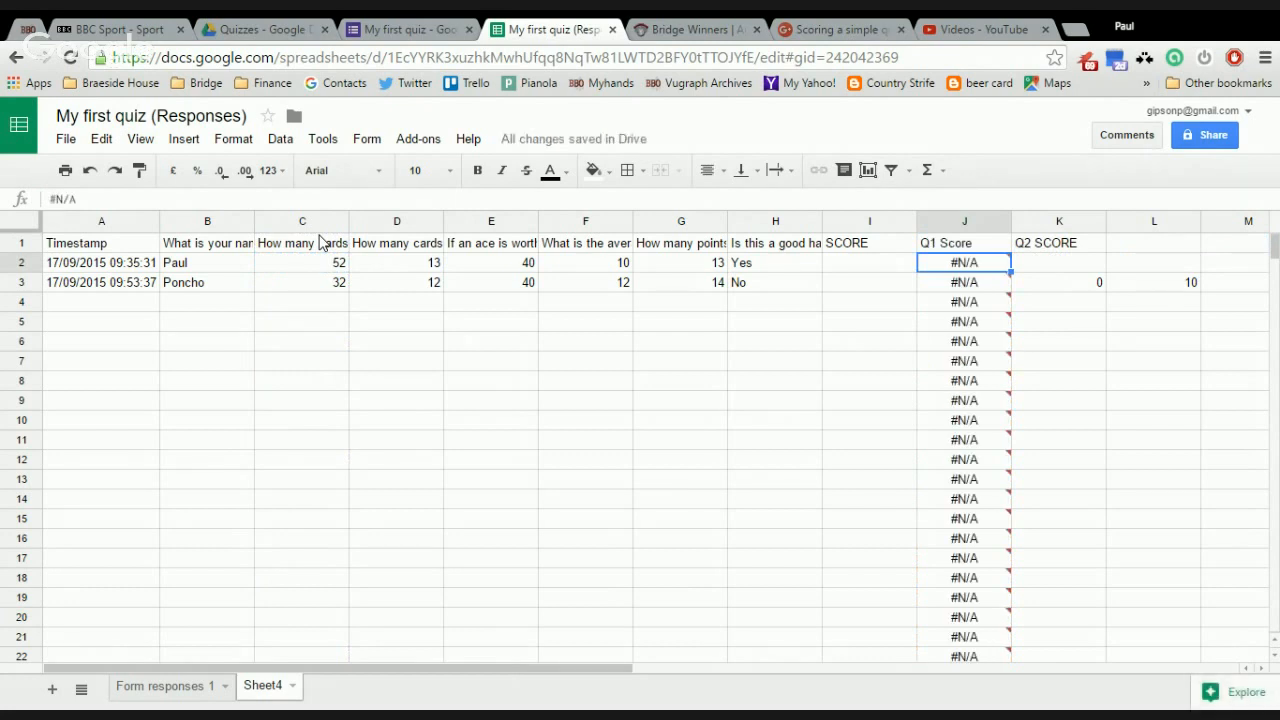
key(Up)
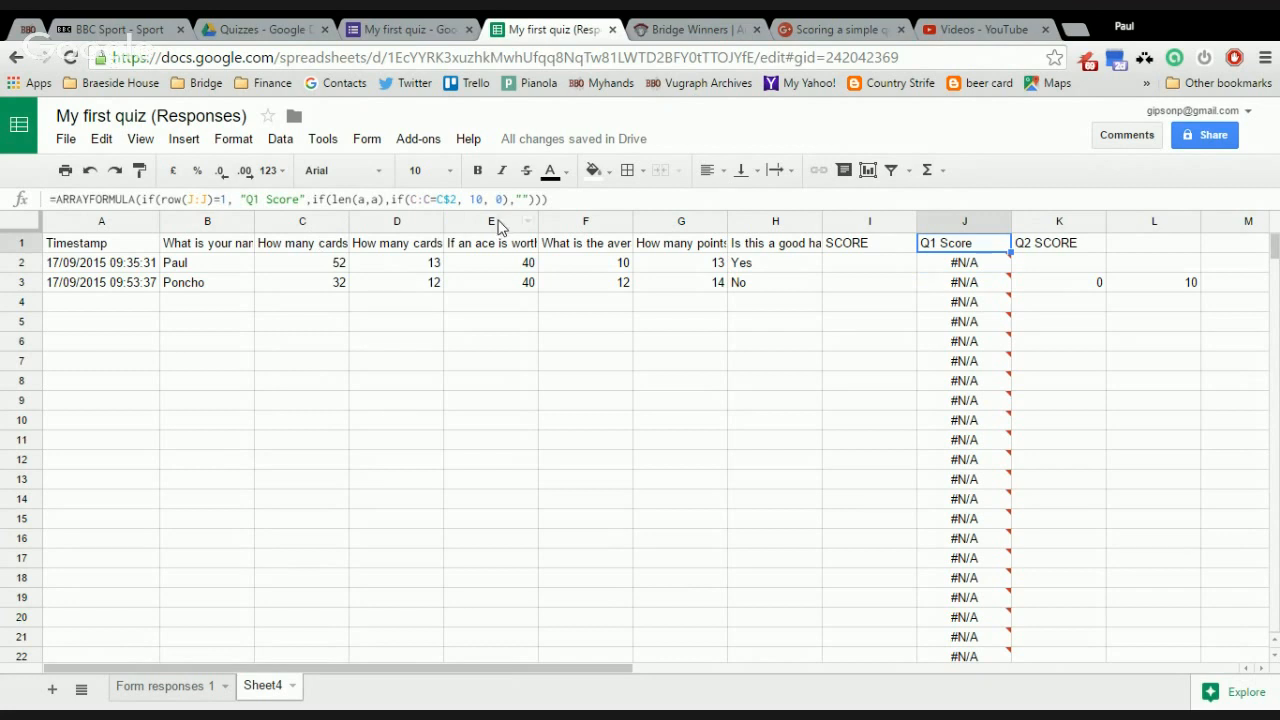
- Correct the range inside the len function of J1's formula to A:A
click(372, 201)
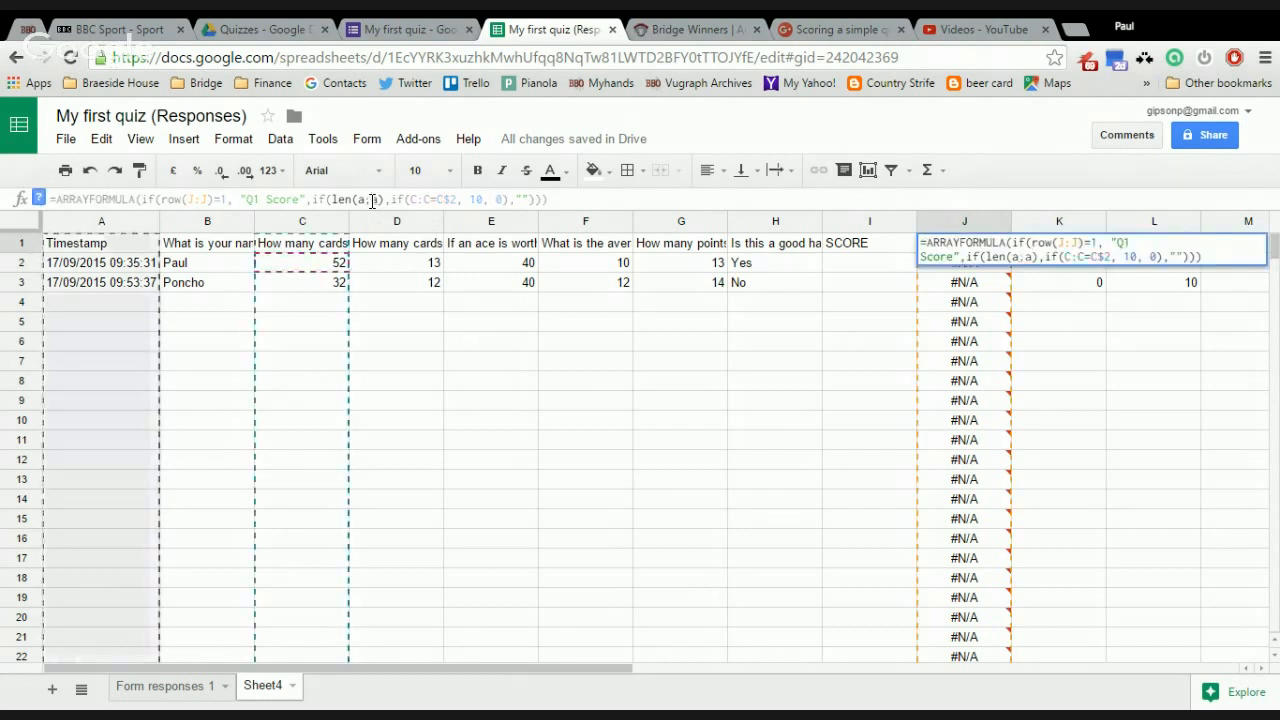
key(Return)
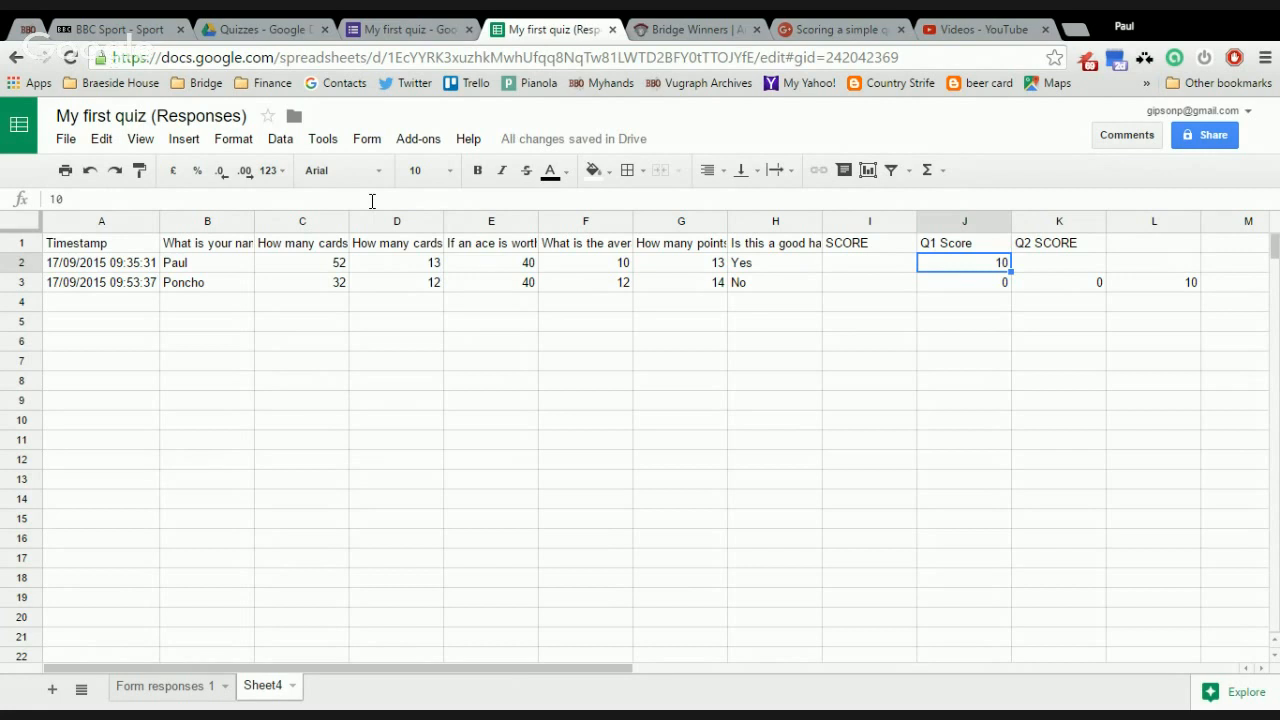
key(Up)
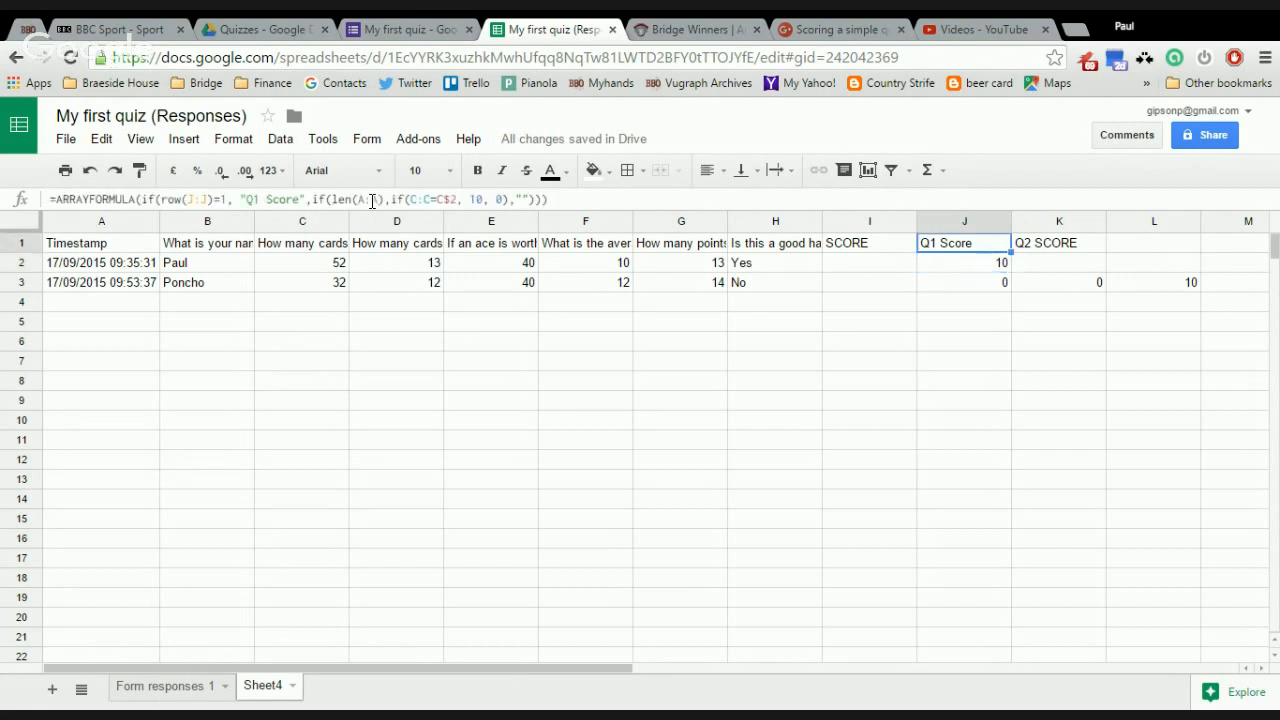
- Examine the array-generated Q1 scores in J2:J4 against the formula in J1
key(Down)
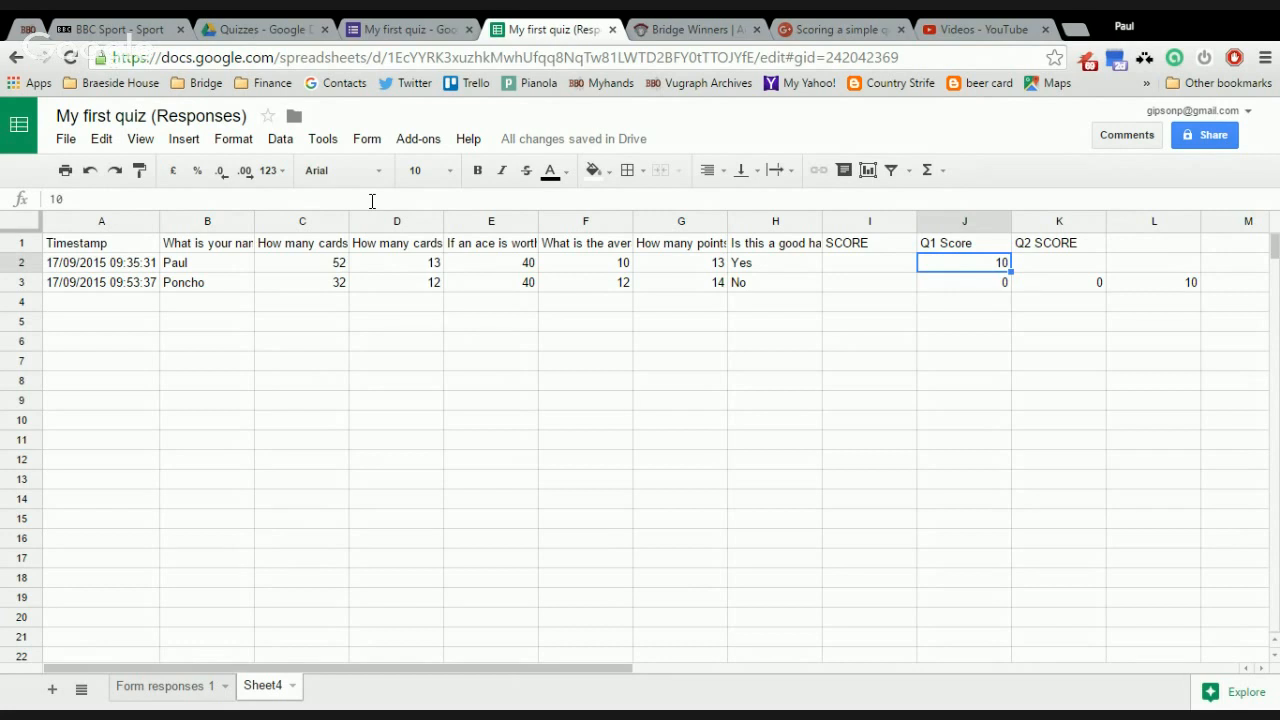
key(Down)
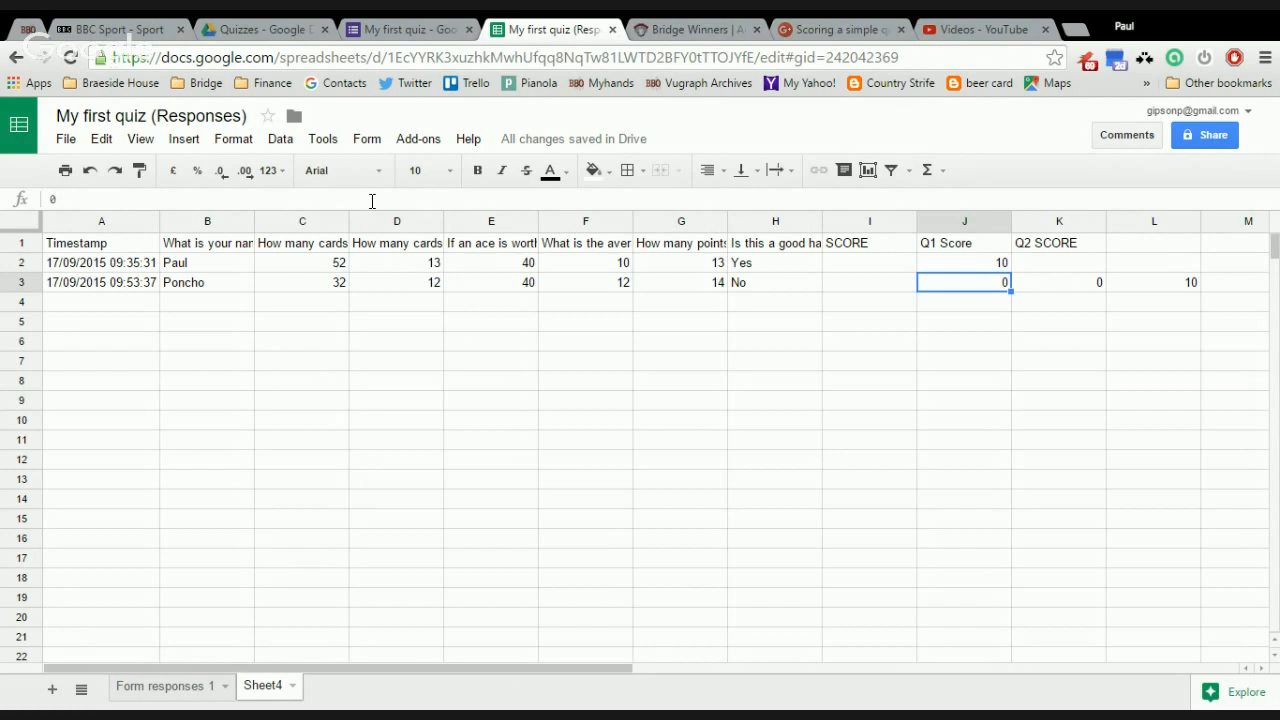
key(Down)
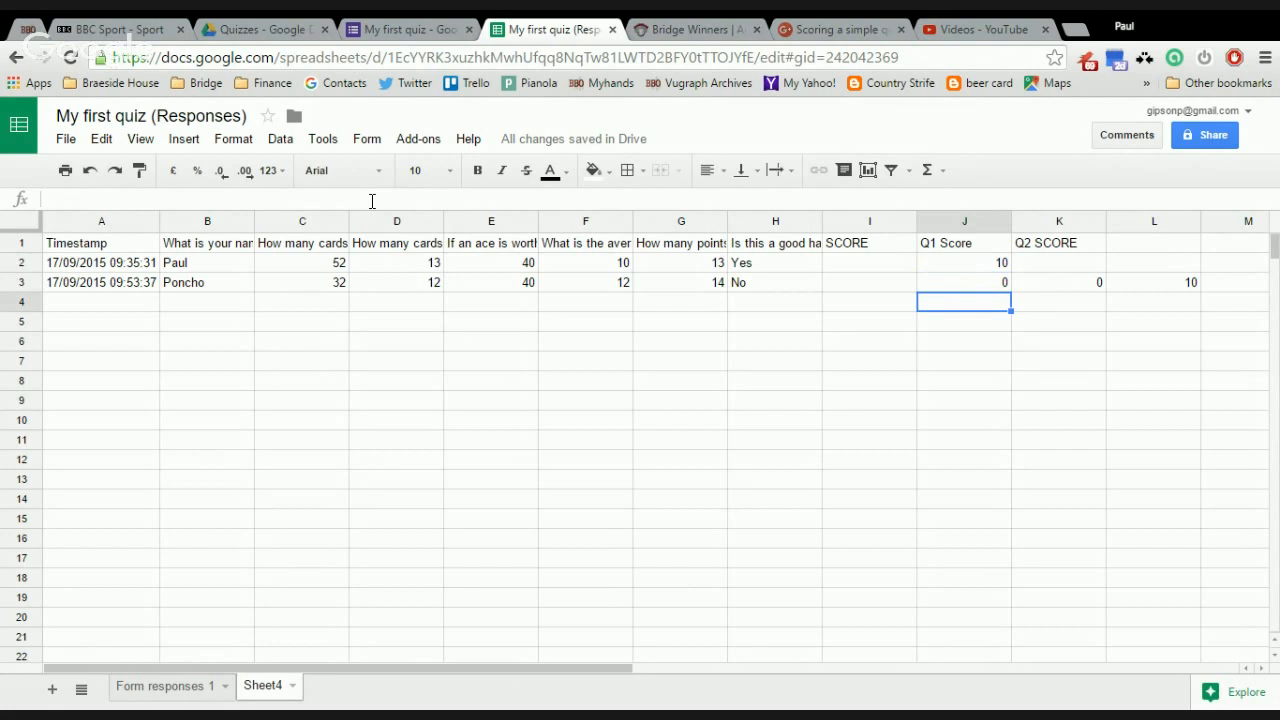
key(Up)
key(Up)
key(Up)
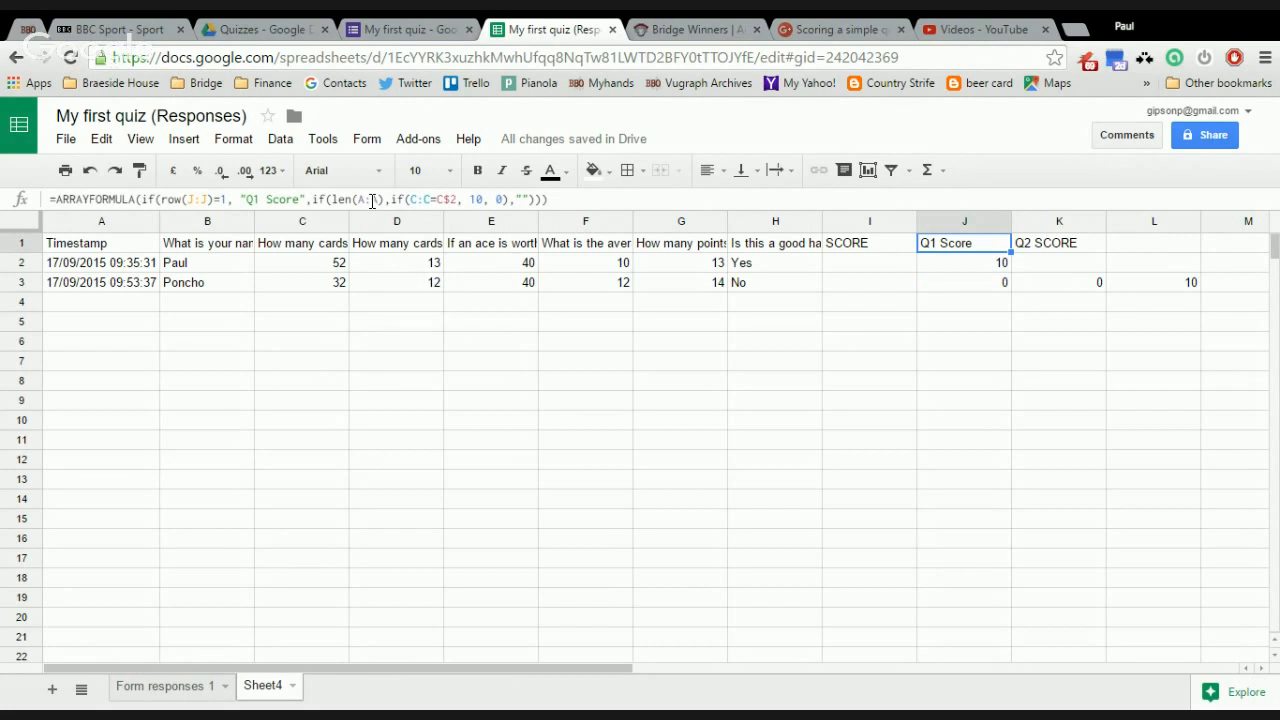
key(Down)
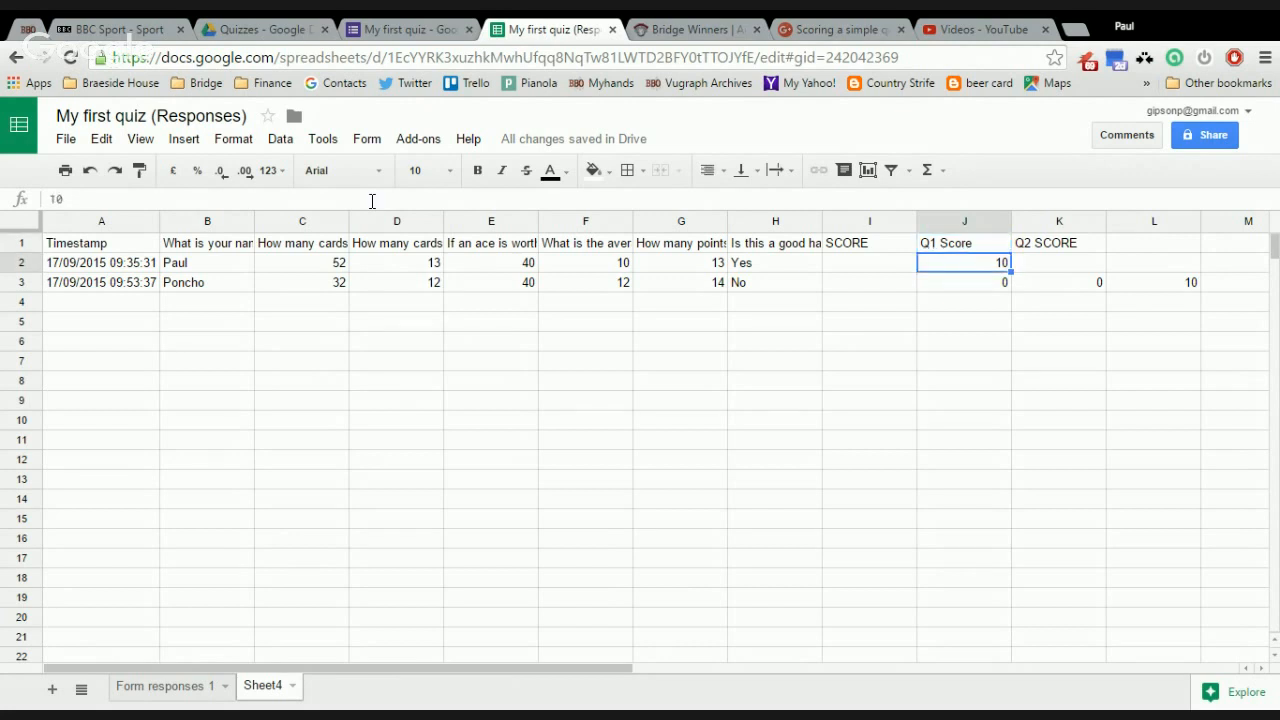
- Copy the Q1 Score array formula from J1 into K1:O1
key(Up)
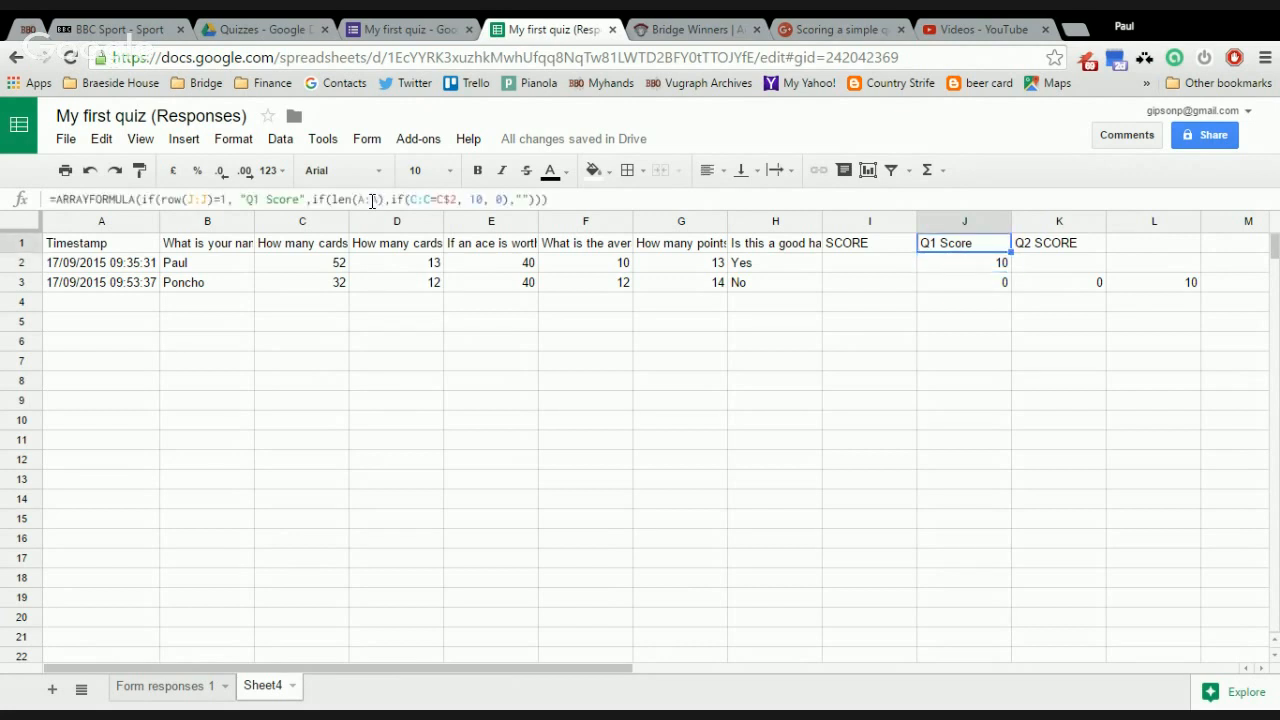
right_click(947, 248)
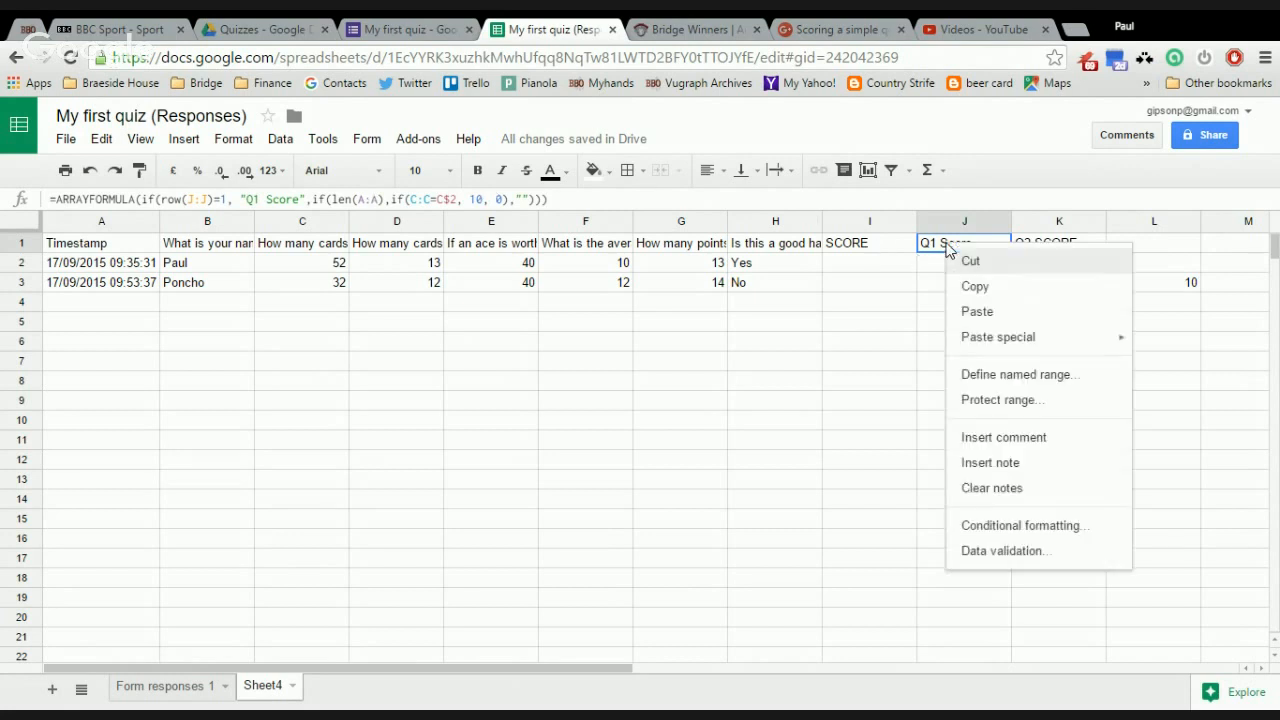
click(975, 287)
click(1055, 250)
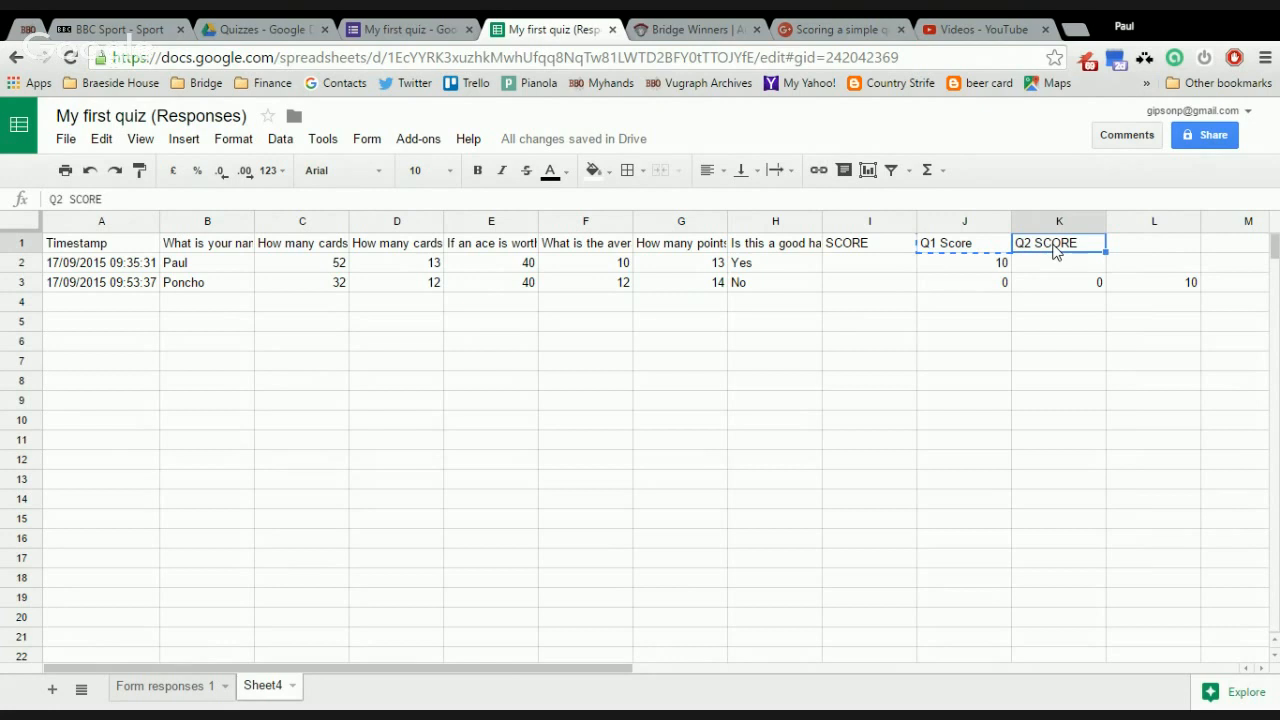
key(shift+Right)
key(shift+Right)
key(shift+Right)
key(shift+Right)
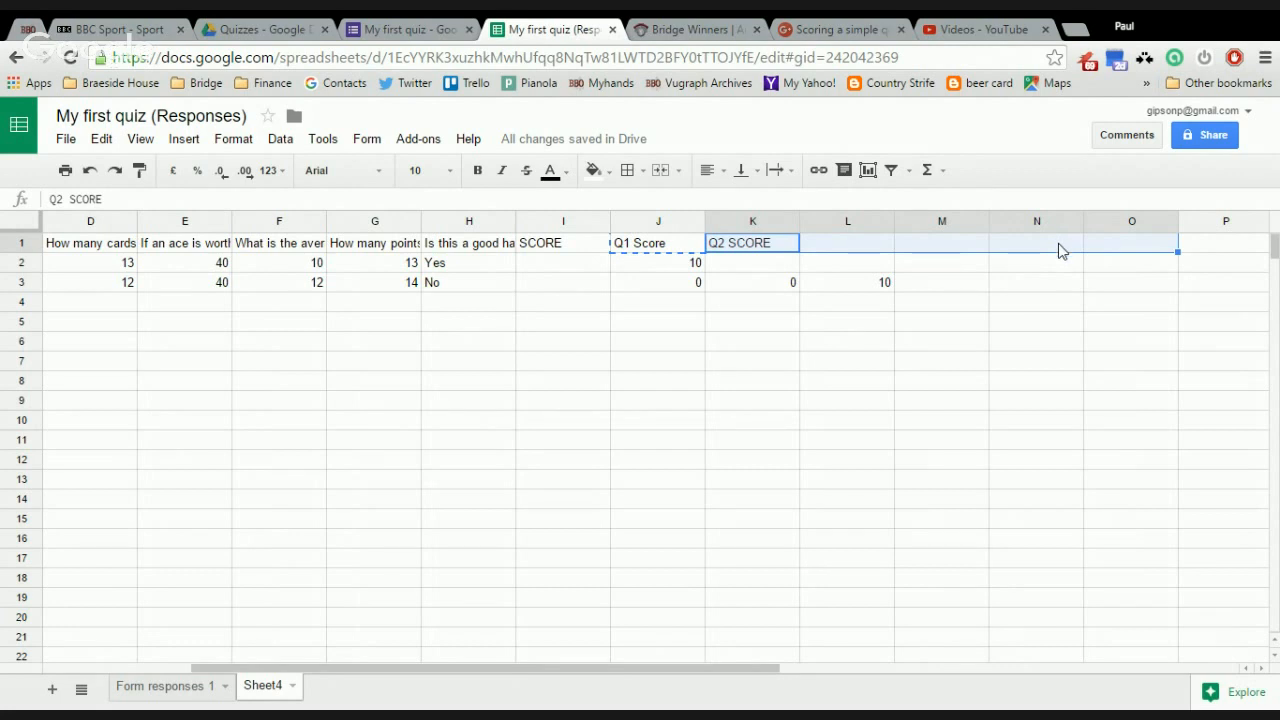
right_click(1060, 247)
click(1090, 313)
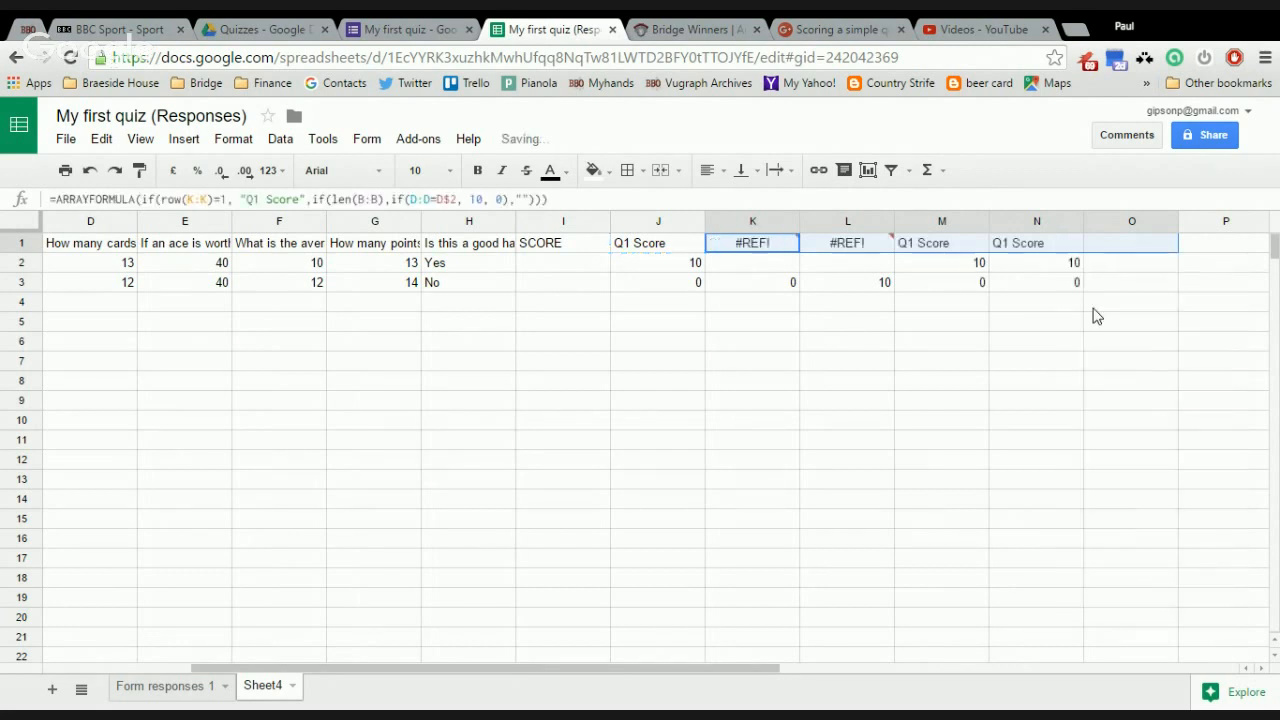
- Clear the leftover manually calculated scores from K3 and L3
click(783, 287)
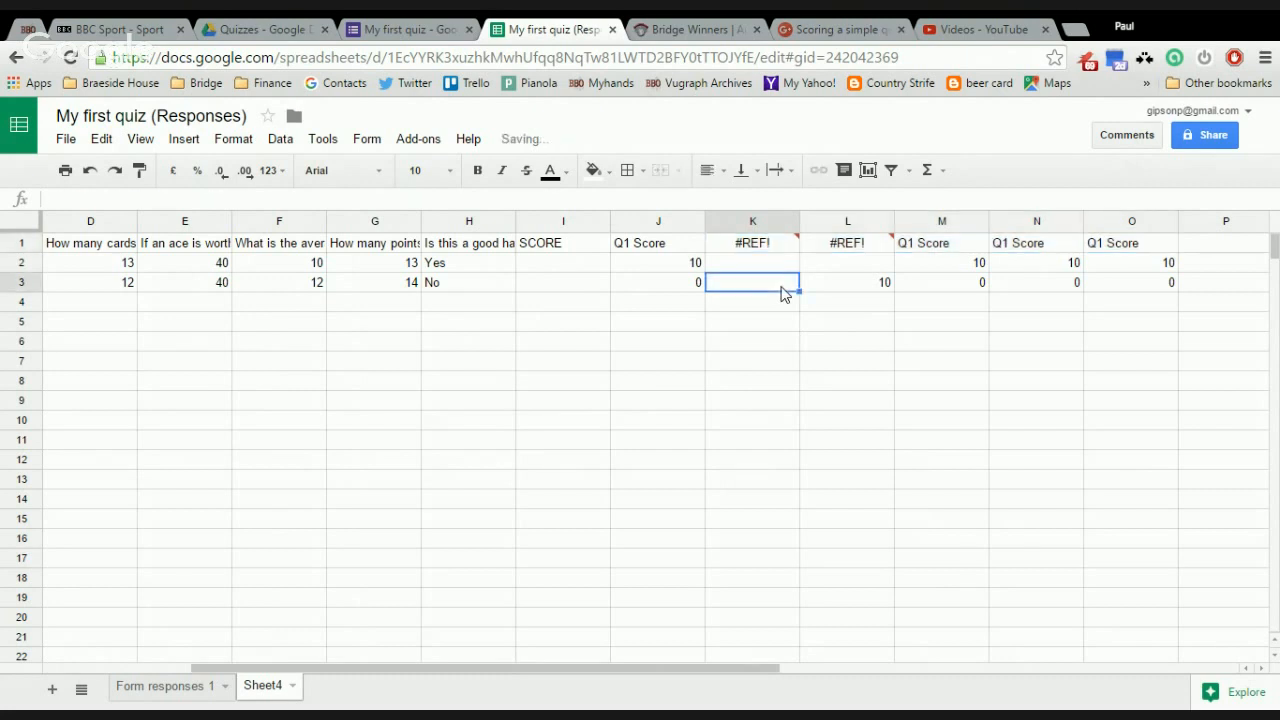
key(Right)
key(Delete)
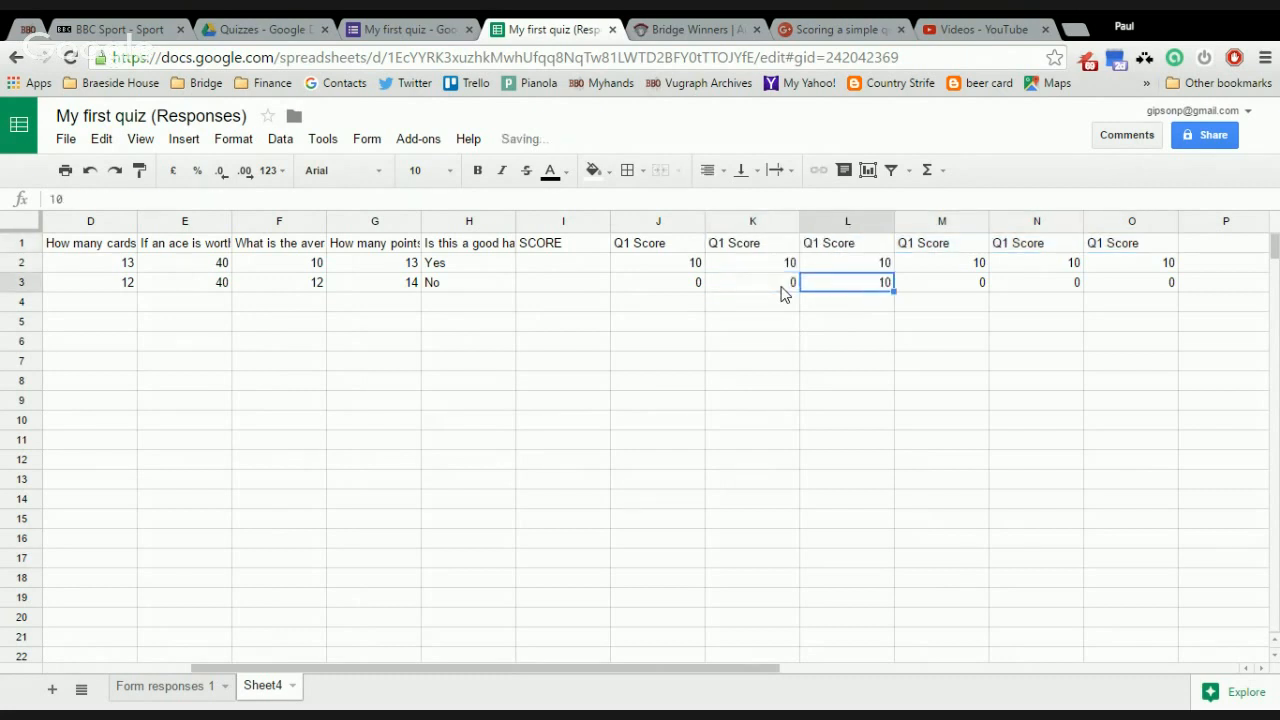
- Examine how the column references shift in the array formulas copied across K1:O1
key(Up)
key(Up)
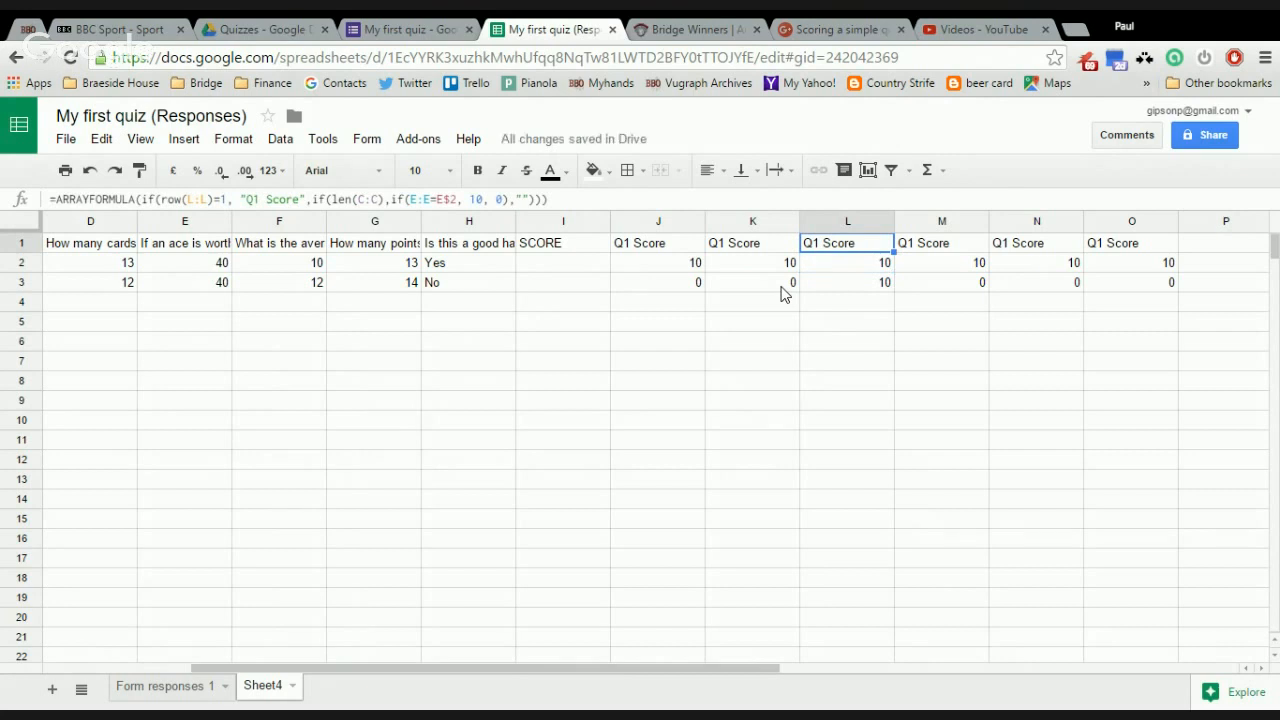
key(Down)
key(Up)
key(Left)
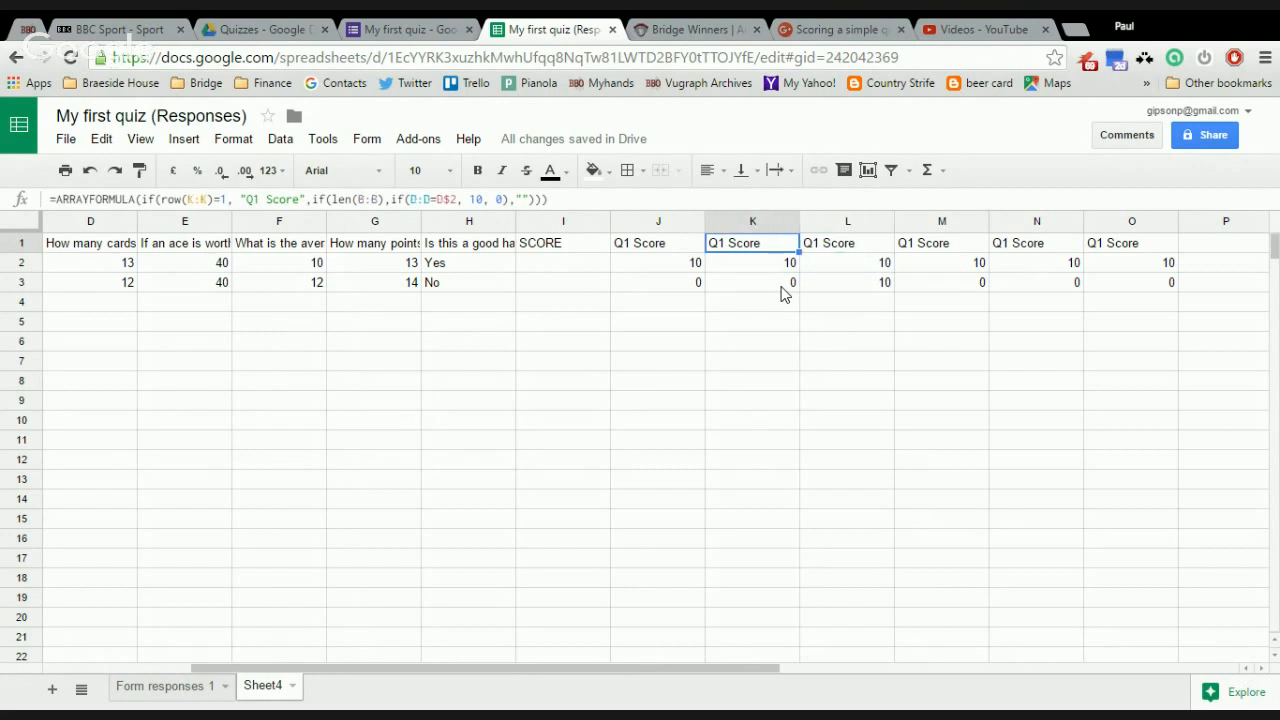
key(Right)
key(Right)
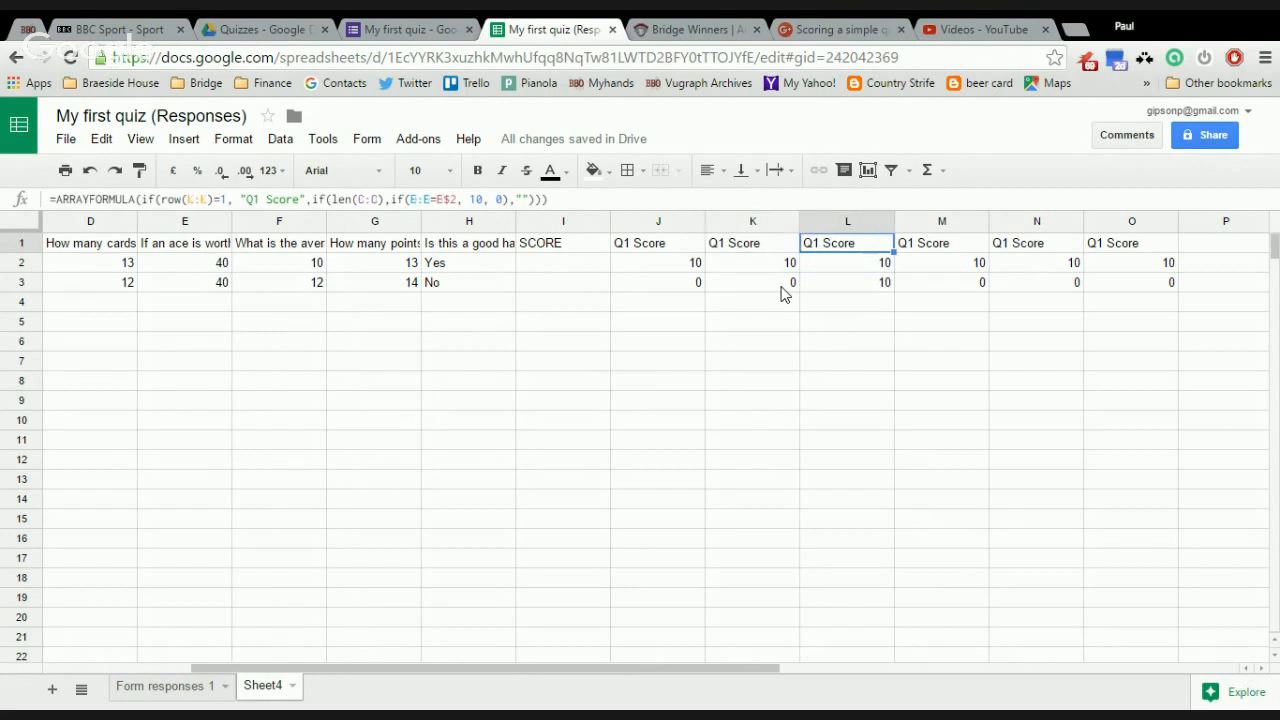
key(Right)
key(Right)
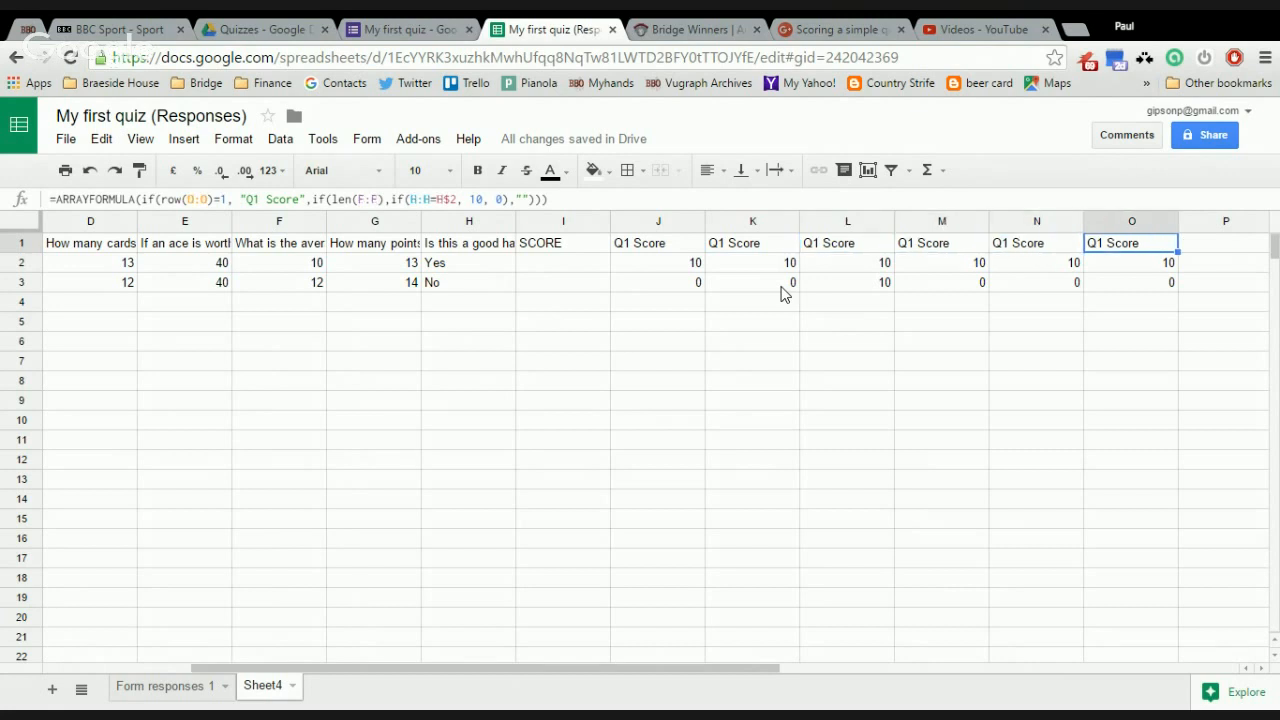
- Change the header label inside K1's array formula to "Q2 Score"
key(Left)
key(Left)
key(Left)
key(Left)
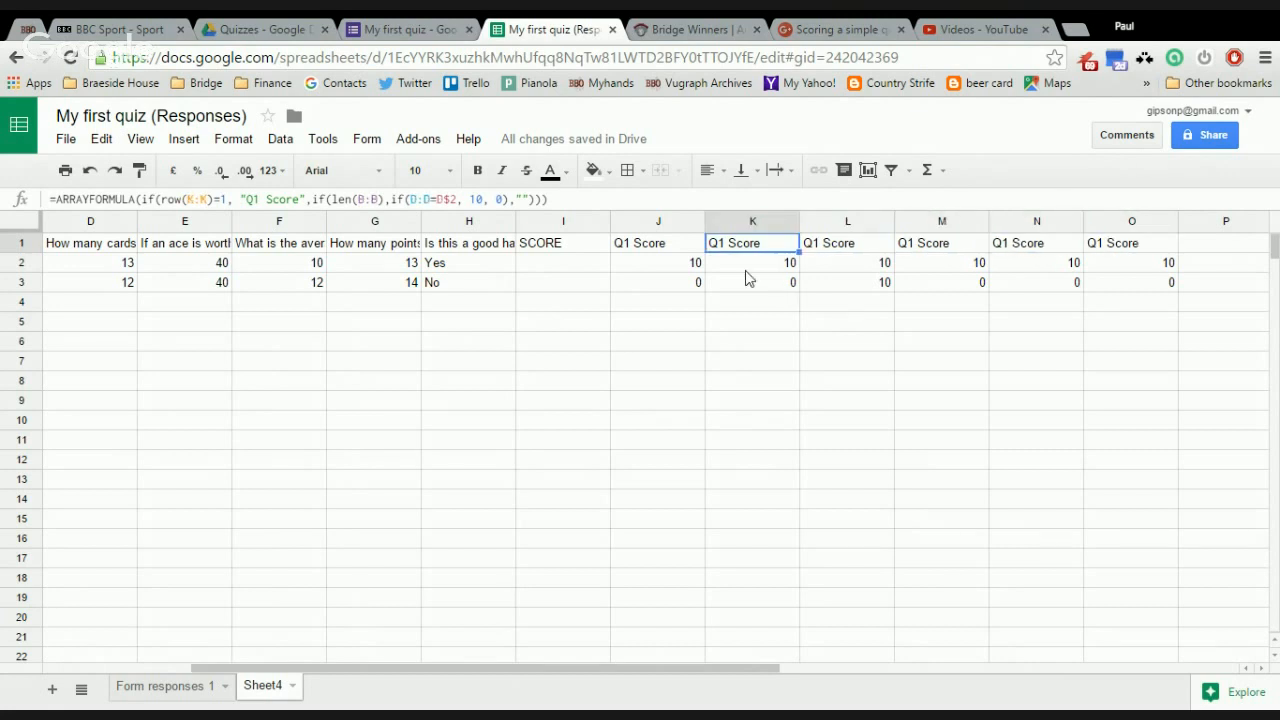
click(255, 201)
key(BackSpace)
text(2)
key(Return)
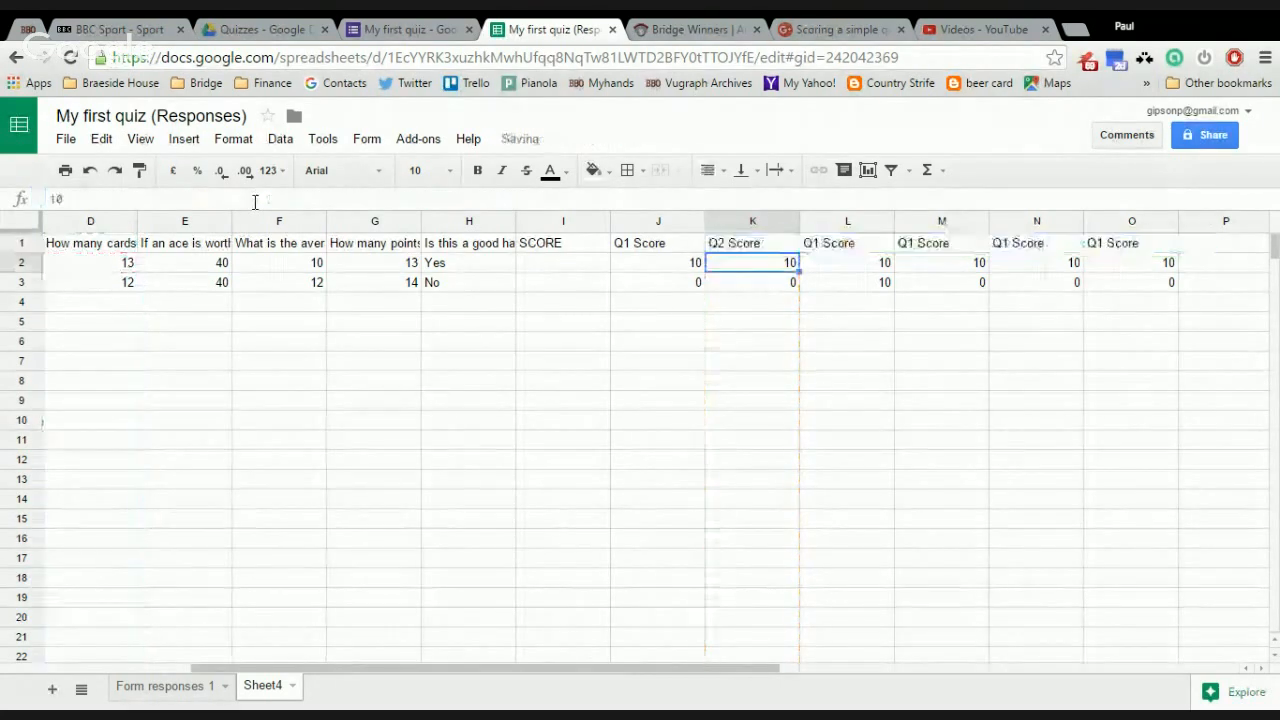
- Change the header label inside L1's array formula to "Q3 Score"
key(Up)
key(Right)
click(255, 201)
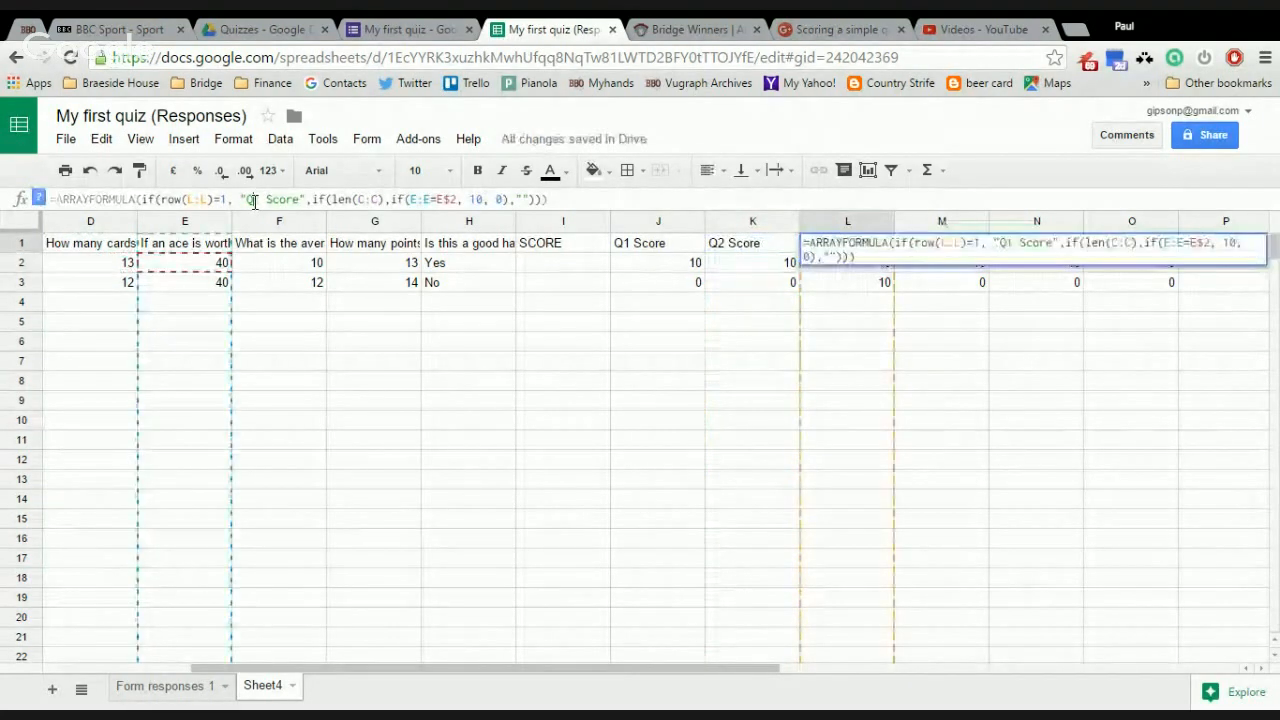
key(BackSpace)
text(3)
key(Return)
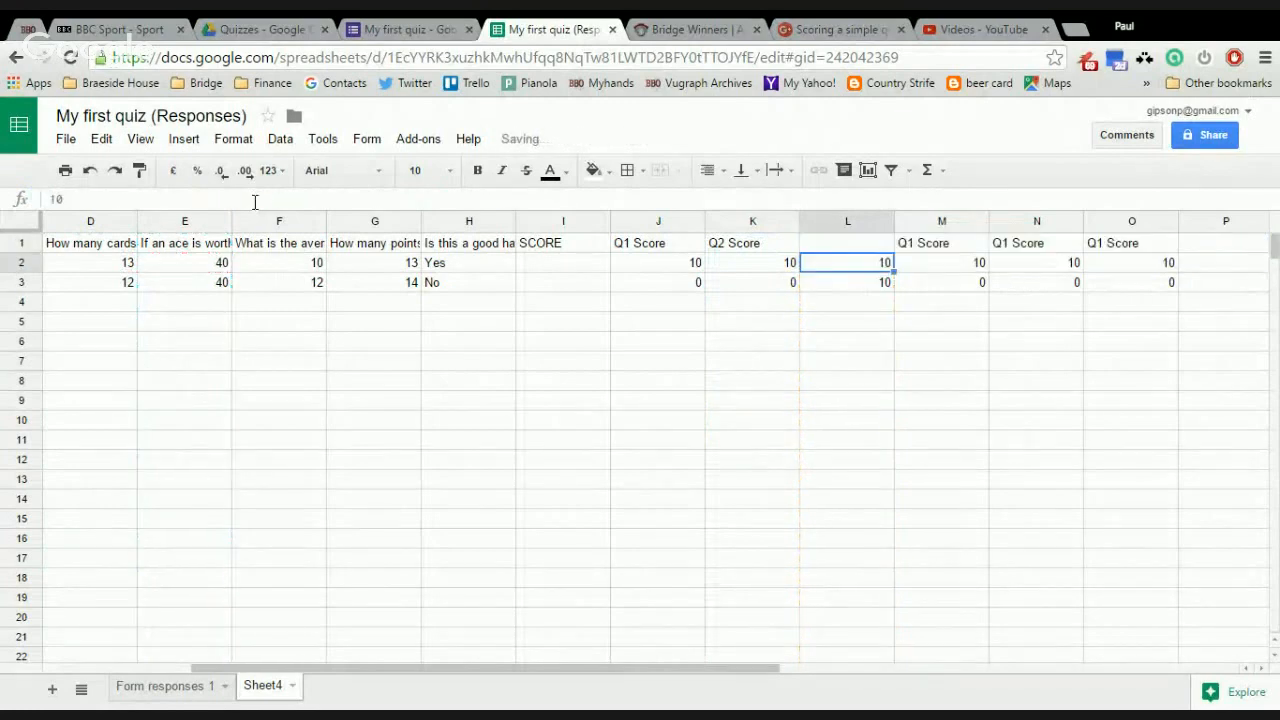
- Change the header label inside M1's array formula to "Q4 Score"
key(Up)
key(Right)
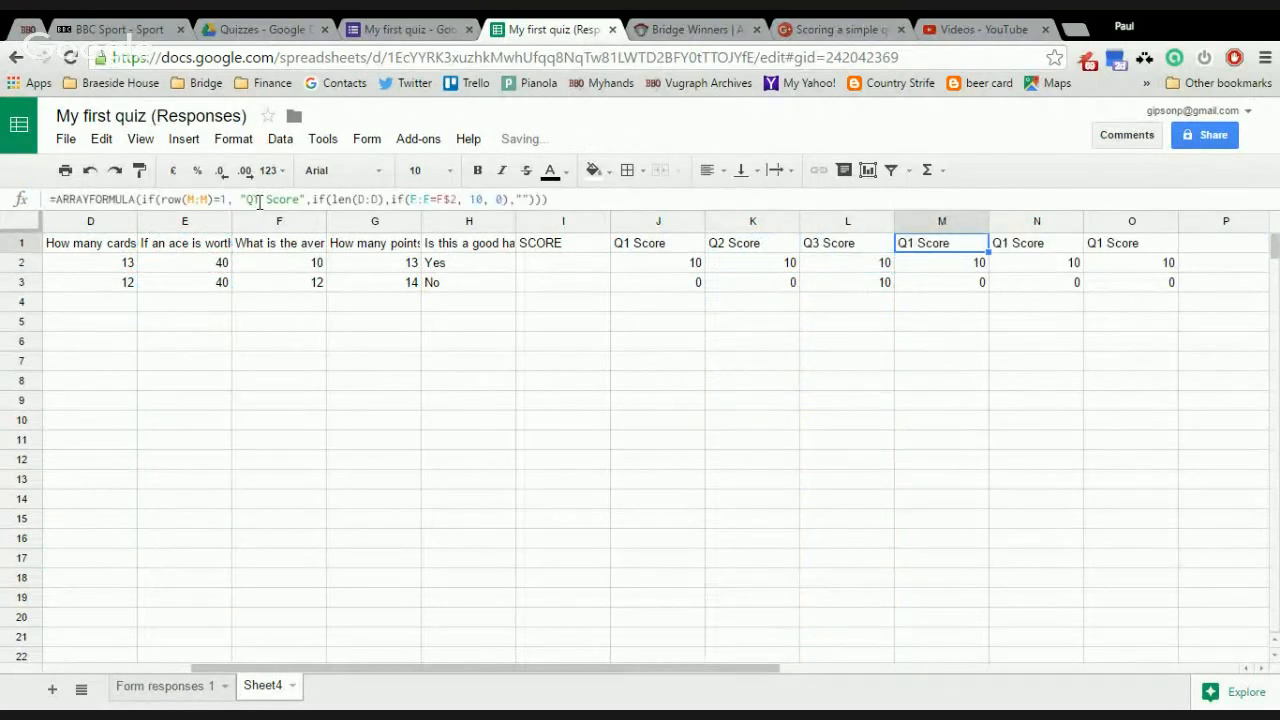
click(257, 201)
key(BackSpace)
text(4)
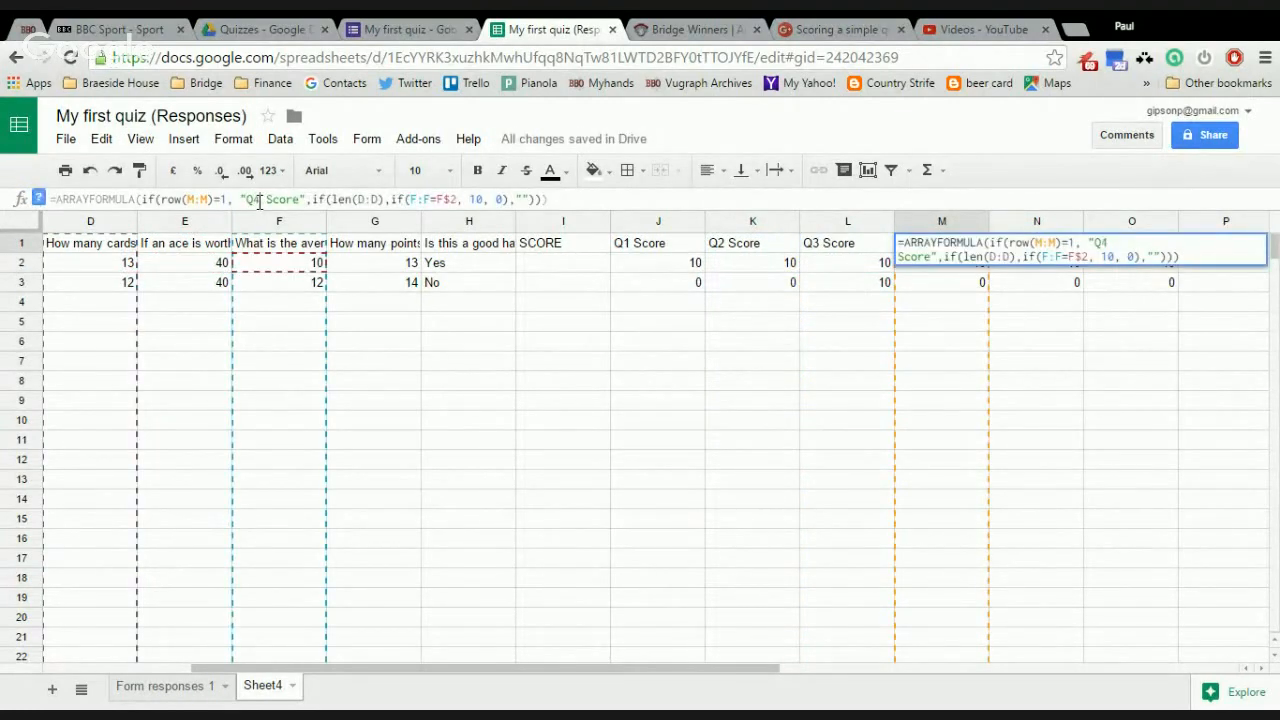
key(Return)
- Change the header label inside N1's array formula to "Q5 Score"
key(Up)
key(Right)
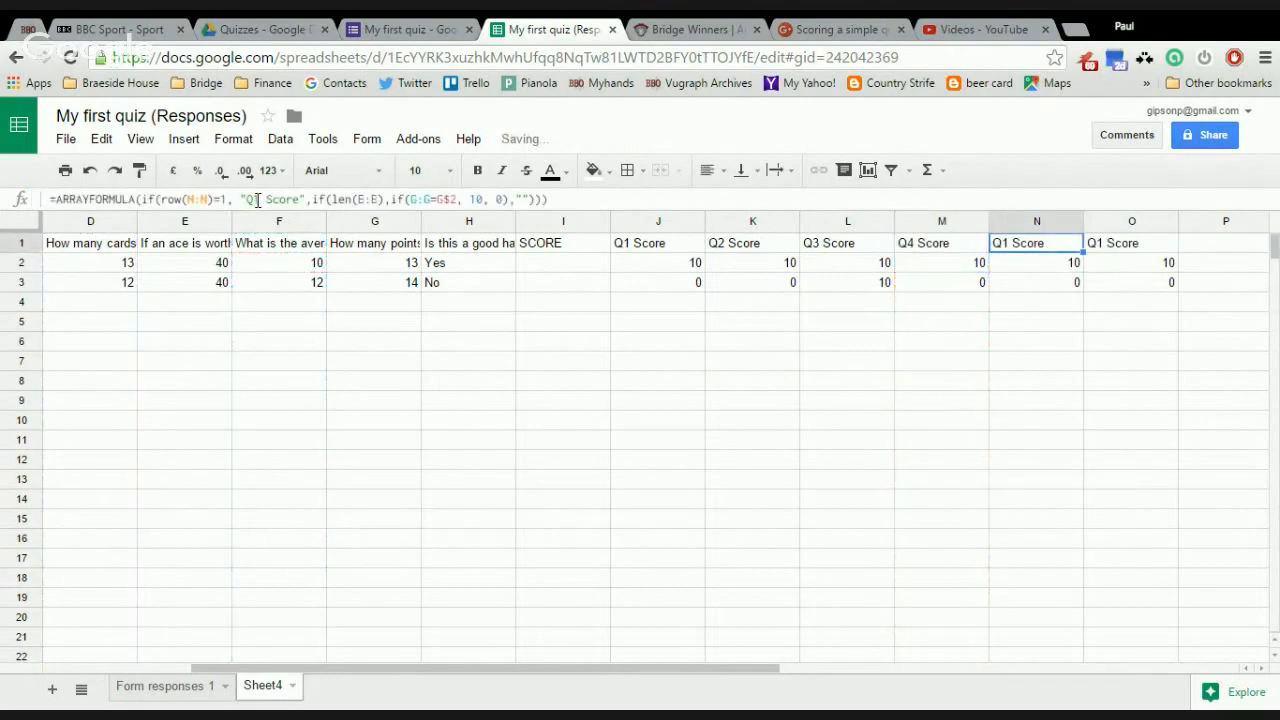
click(257, 200)
key(BackSpace)
text(5)
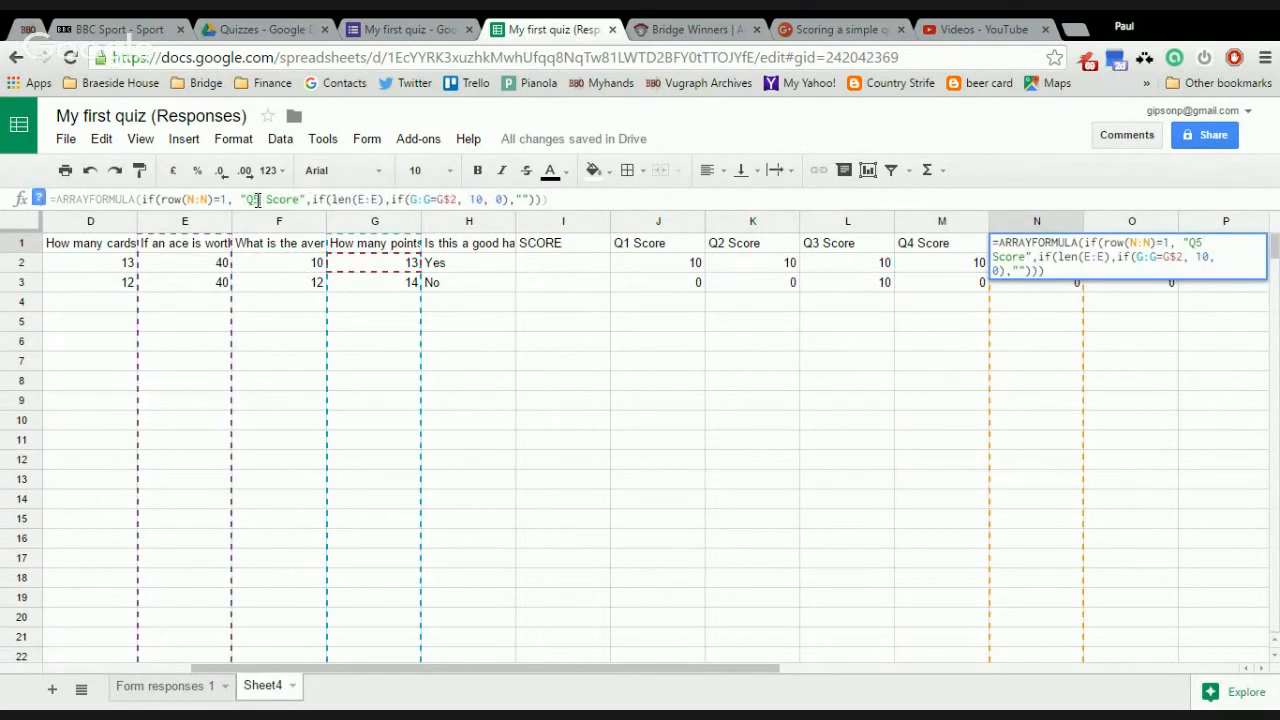
key(Return)
- Change the header label inside O1's array formula to "Q6 Score"
key(Up)
key(Right)
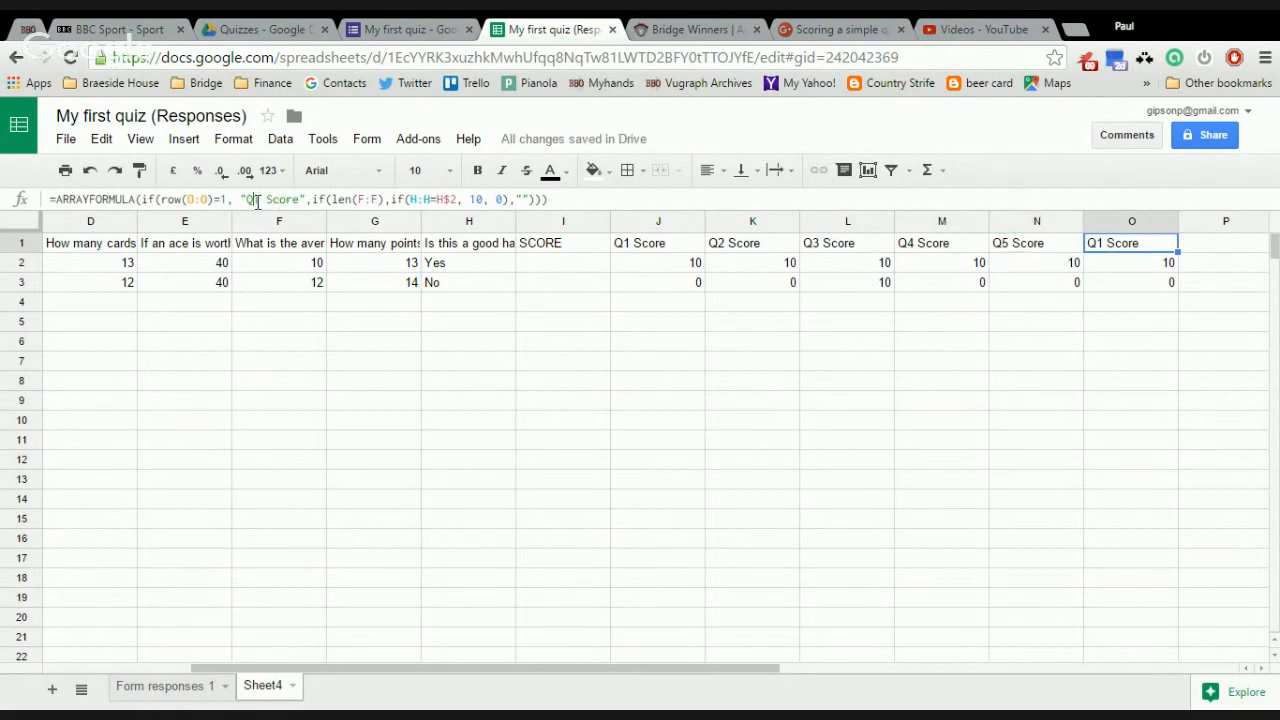
click(257, 199)
key(BackSpace)
text(6)
key(Return)
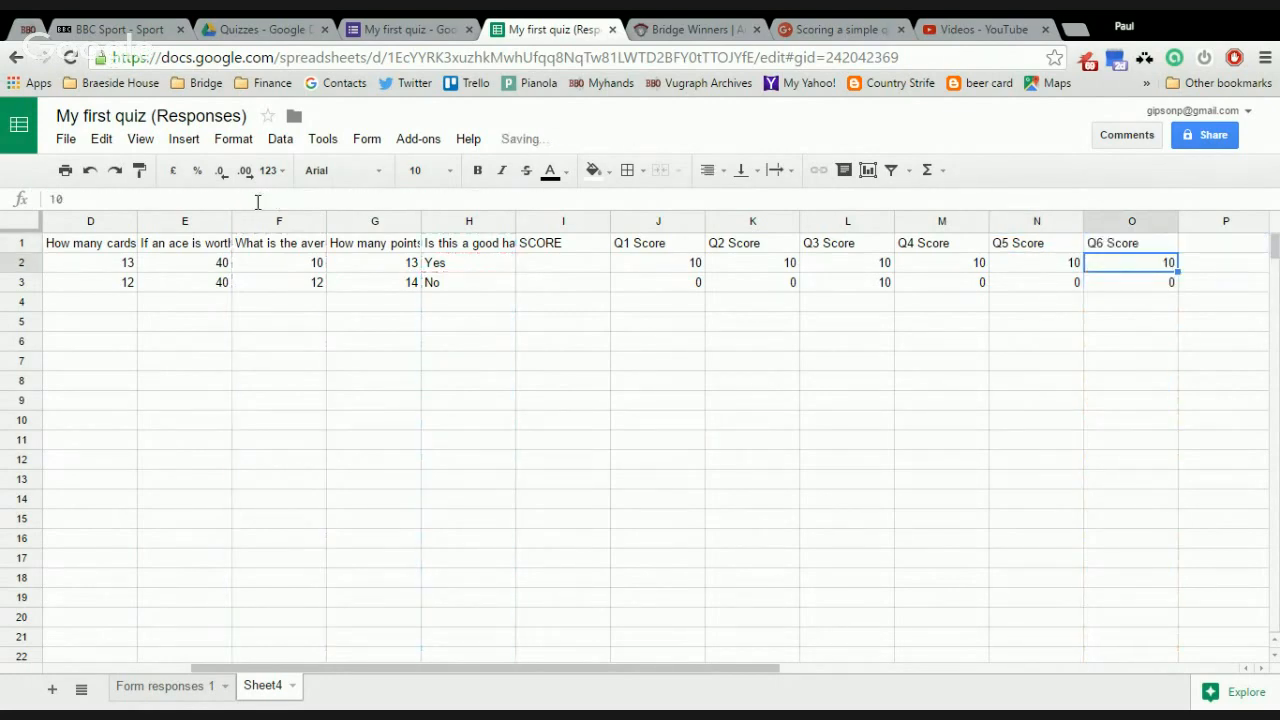
- Copy J1's array formula into I1 in place of the plain SCORE header
key(Up)
key(Left)
key(Left)
key(Left)
key(Left)
key(Left)
key(Left)
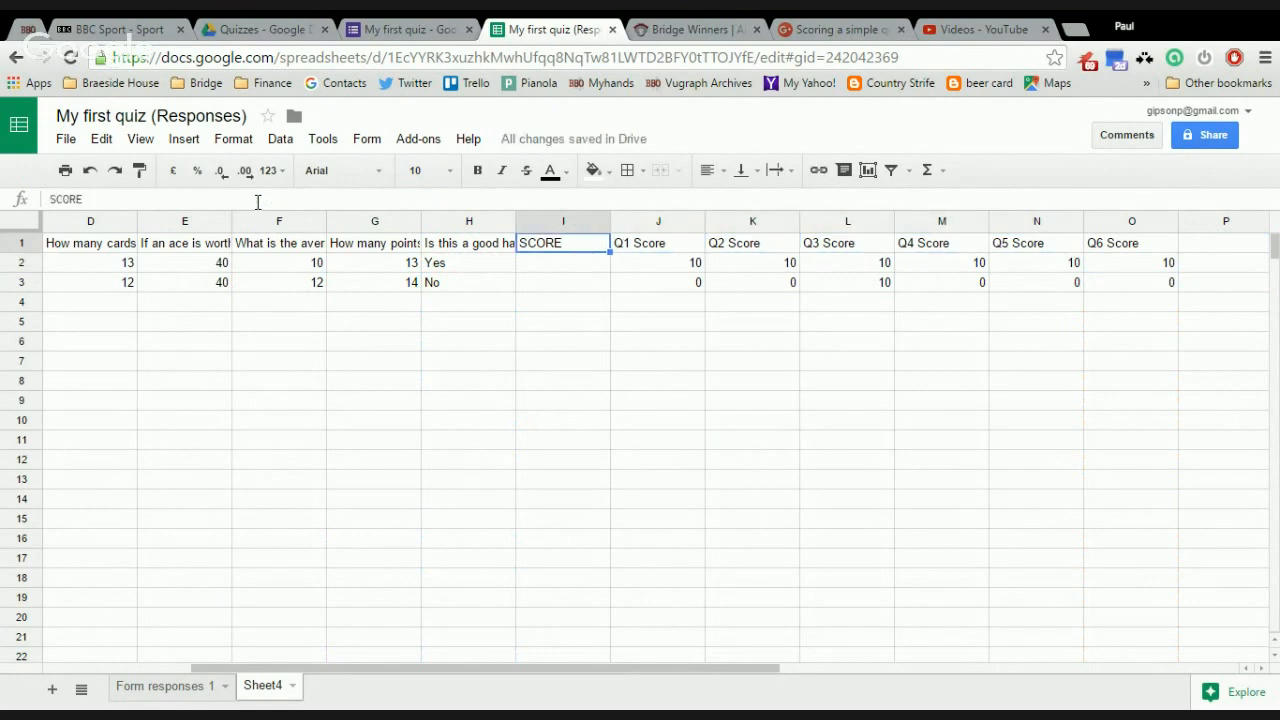
key(Right)
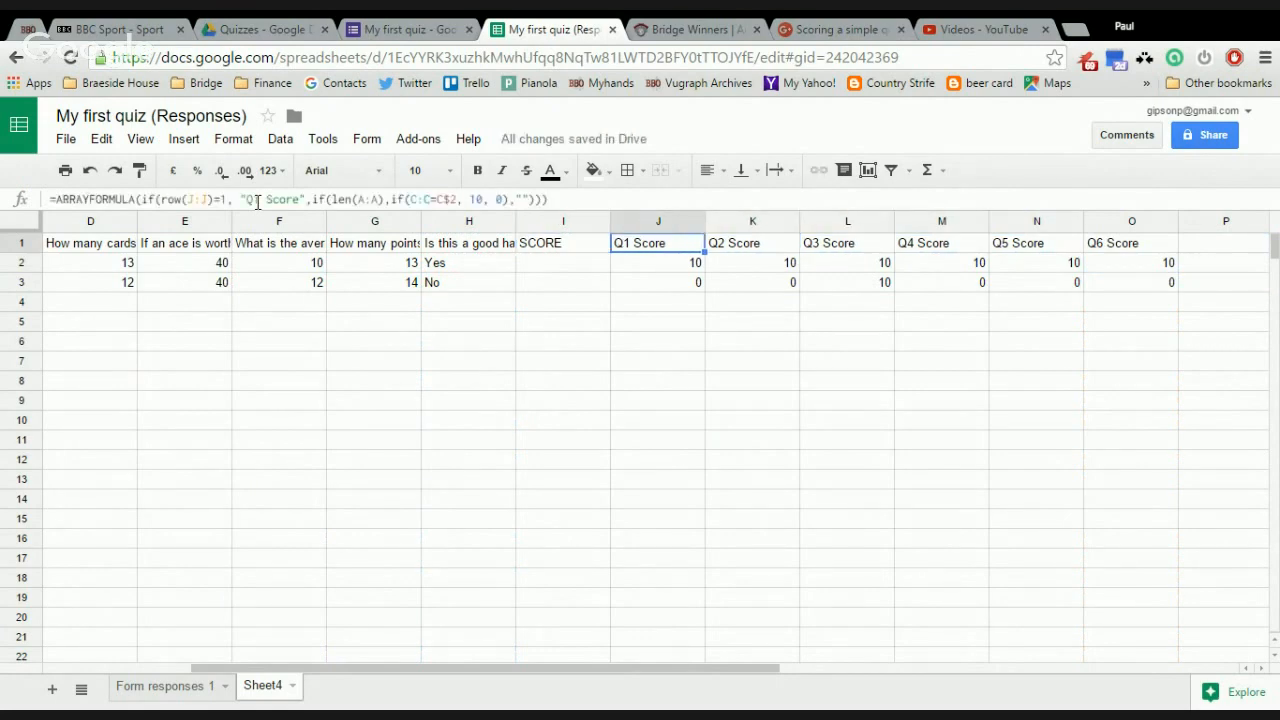
key(Left)
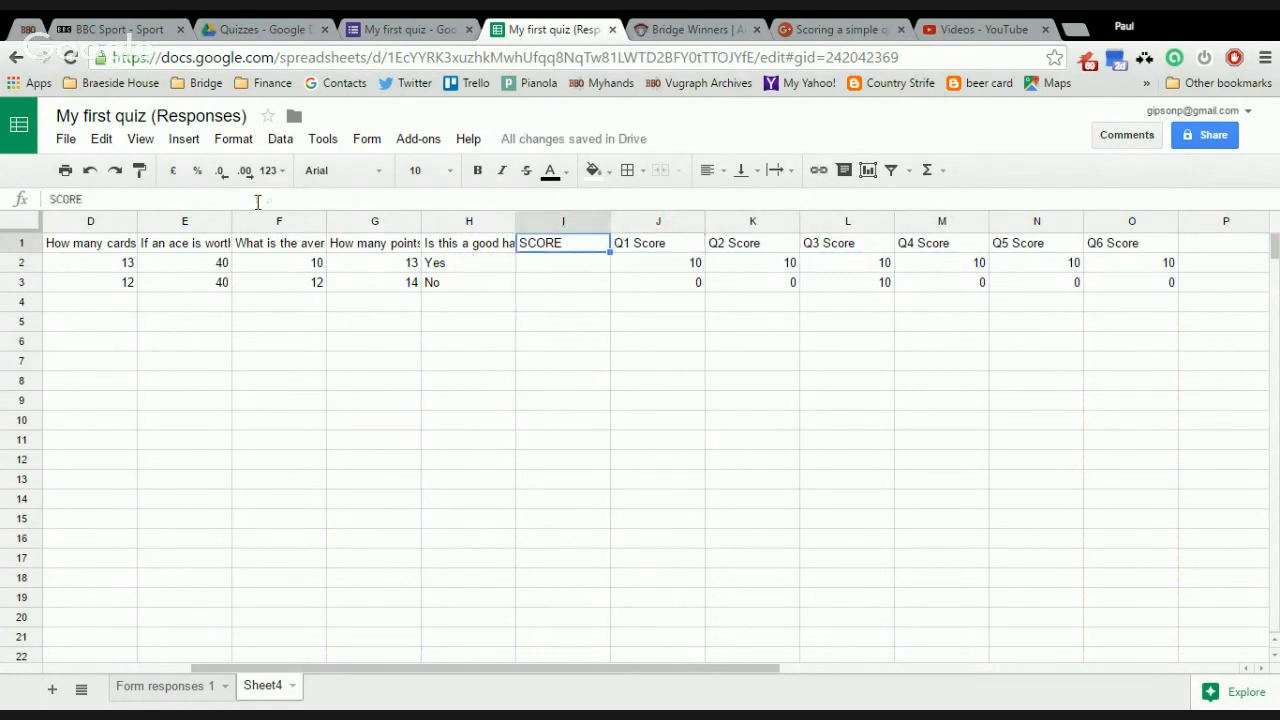
right_click(562, 247)
click(598, 312)
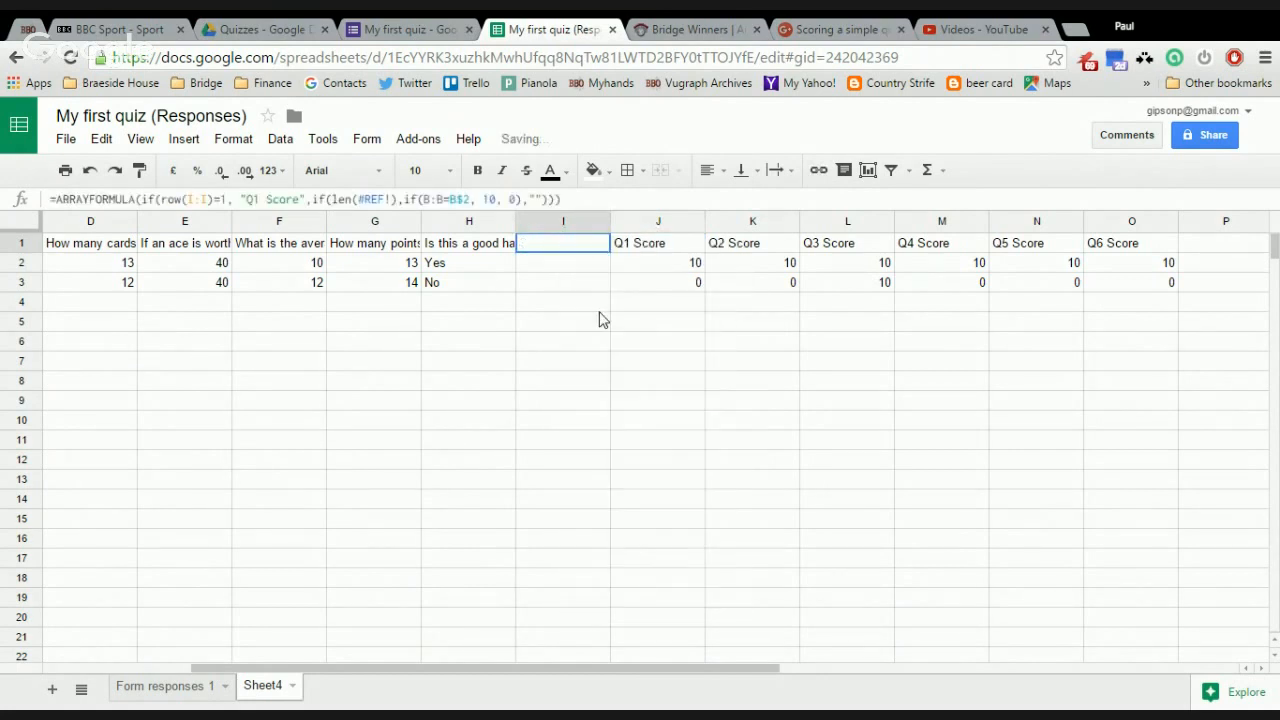
- Shorten the header label inside I1's array formula to "Score"
click(268, 200)
key(BackSpace)
key(BackSpace)
key(BackSpace)
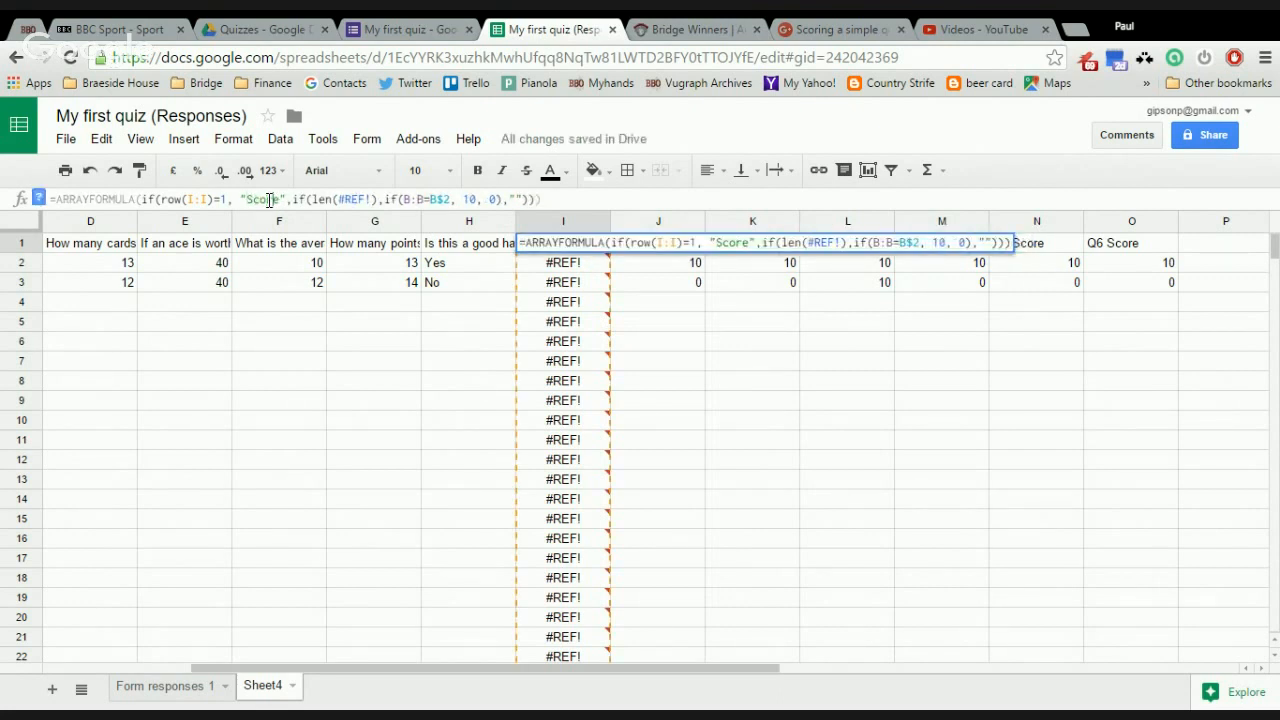
- Replace the broken reference inside the len function of I1's formula with a:a
key(Right)
key(Right)
key(Right)
key(Right)
key(Right)
key(Right)
key(Right)
key(Right)
key(shift+Right)
key(shift+Right)
key(shift+Right)
key(shift+Right)
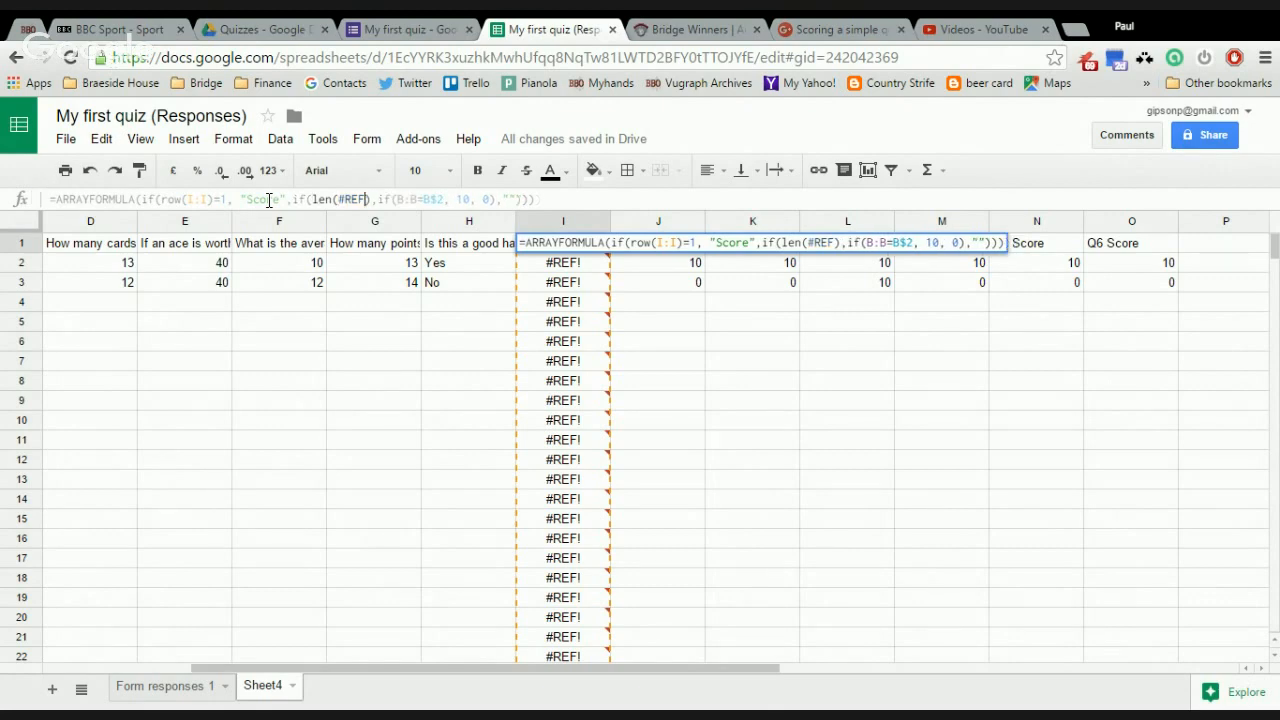
key(BackSpace)
text(a:a)
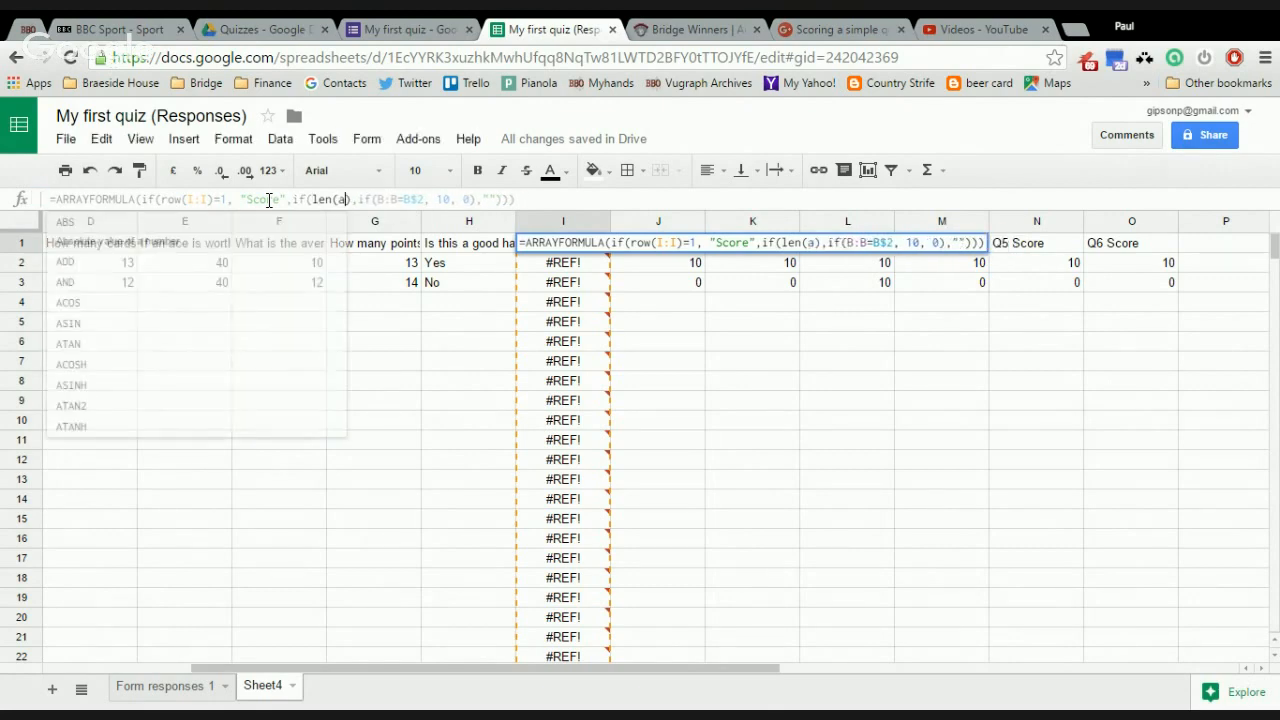
- Replace the inner if condition and its 10 in I1's array formula with the sum j:j+k:k+l:l+m:m+n:n+o:o
key(Right)
key(Right)
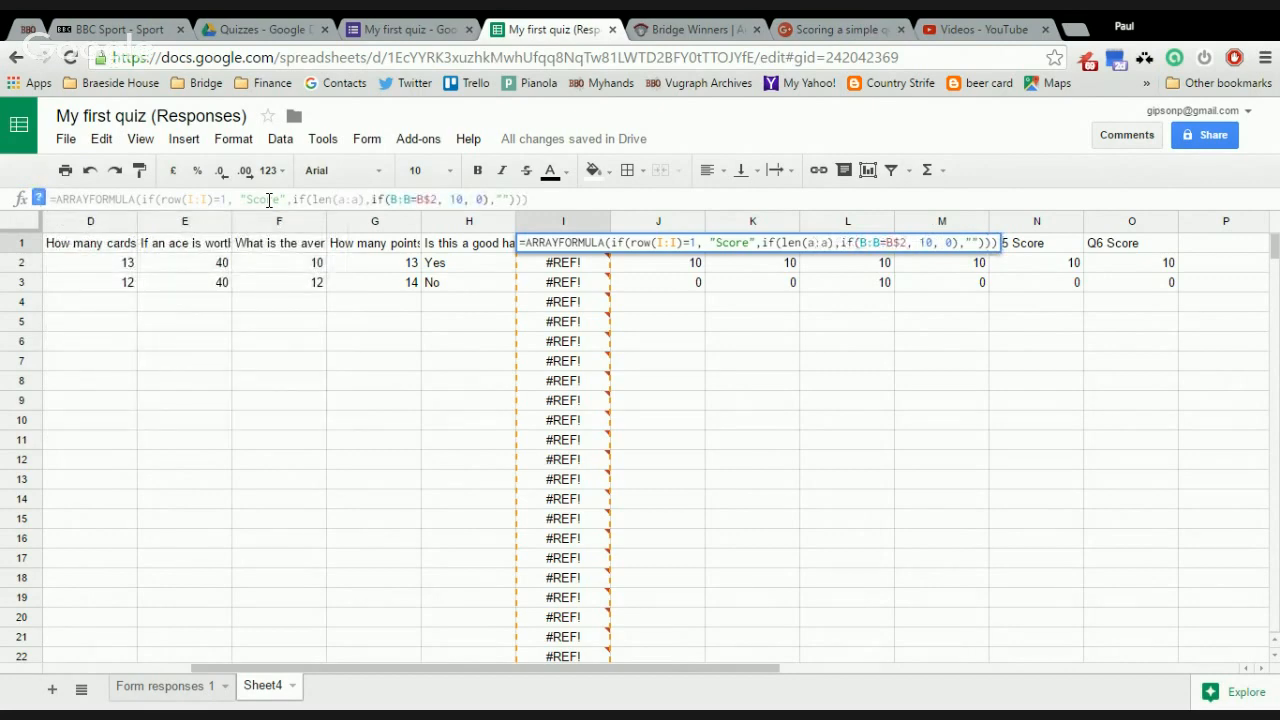
key(shift+Right)
key(shift+Right)
key(shift+Right)
key(shift+Right)
key(shift+Right)
key(shift+Right)
key(shift+Right)
key(shift+Right)
key(shift+Right)
key(shift+Right)
key(shift+Right)
key(shift+Right)
key(shift+Right)
key(shift+Right)
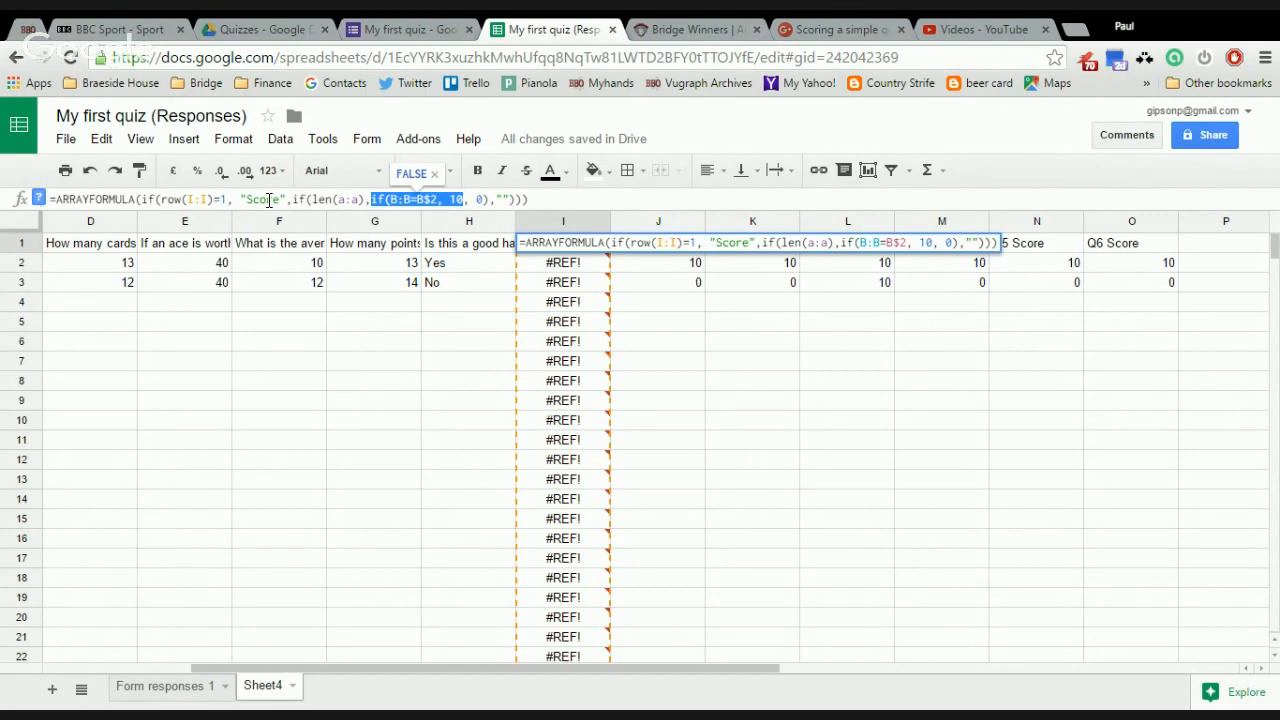
text(j:j)
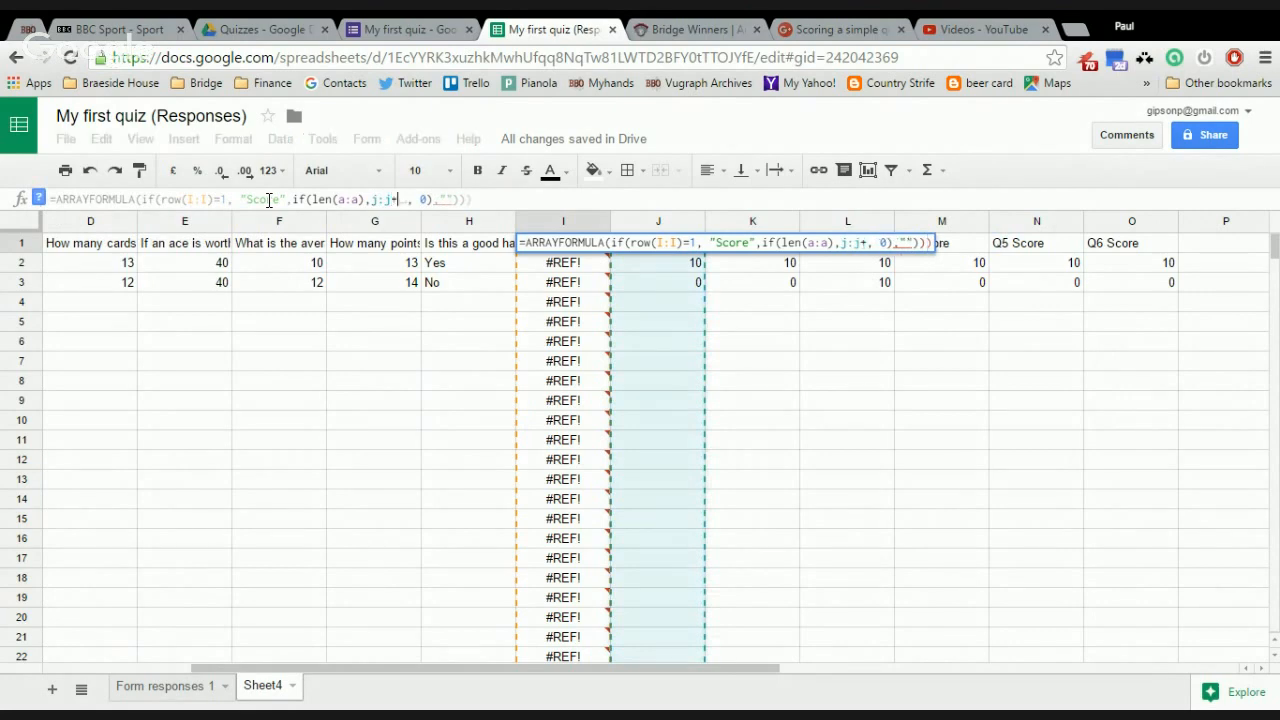
text(+k:k)
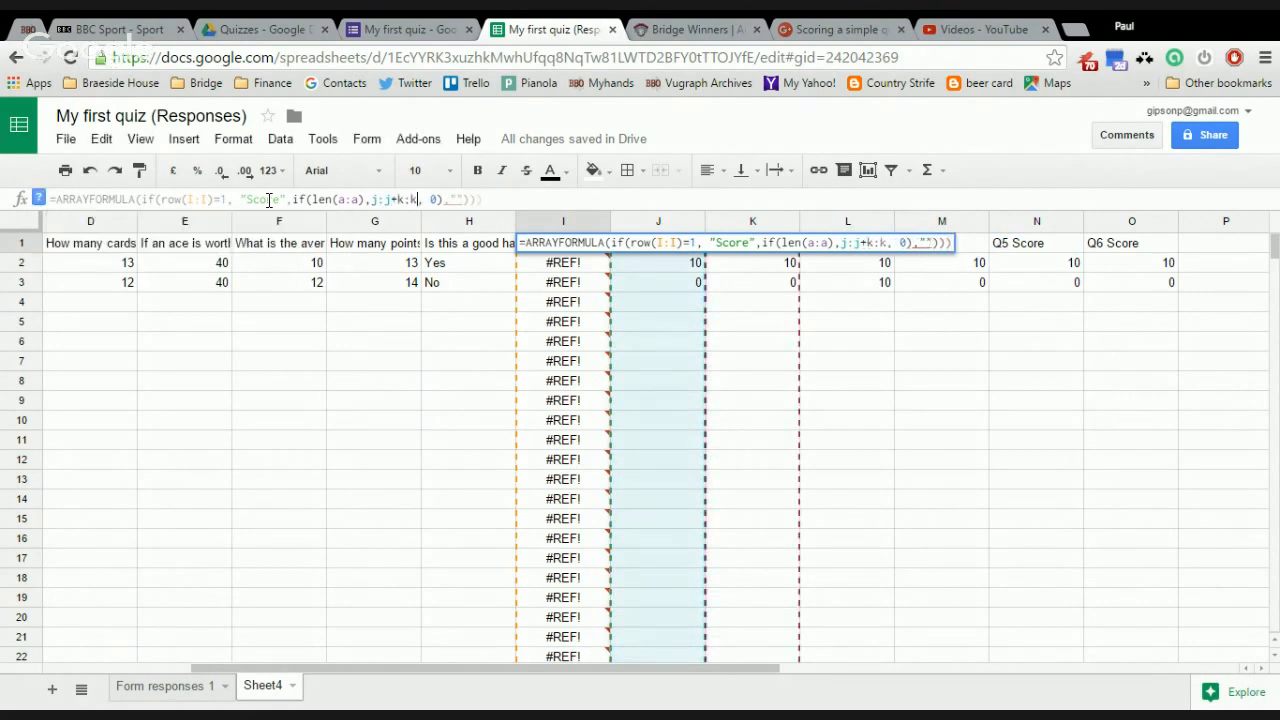
text(+l:l)
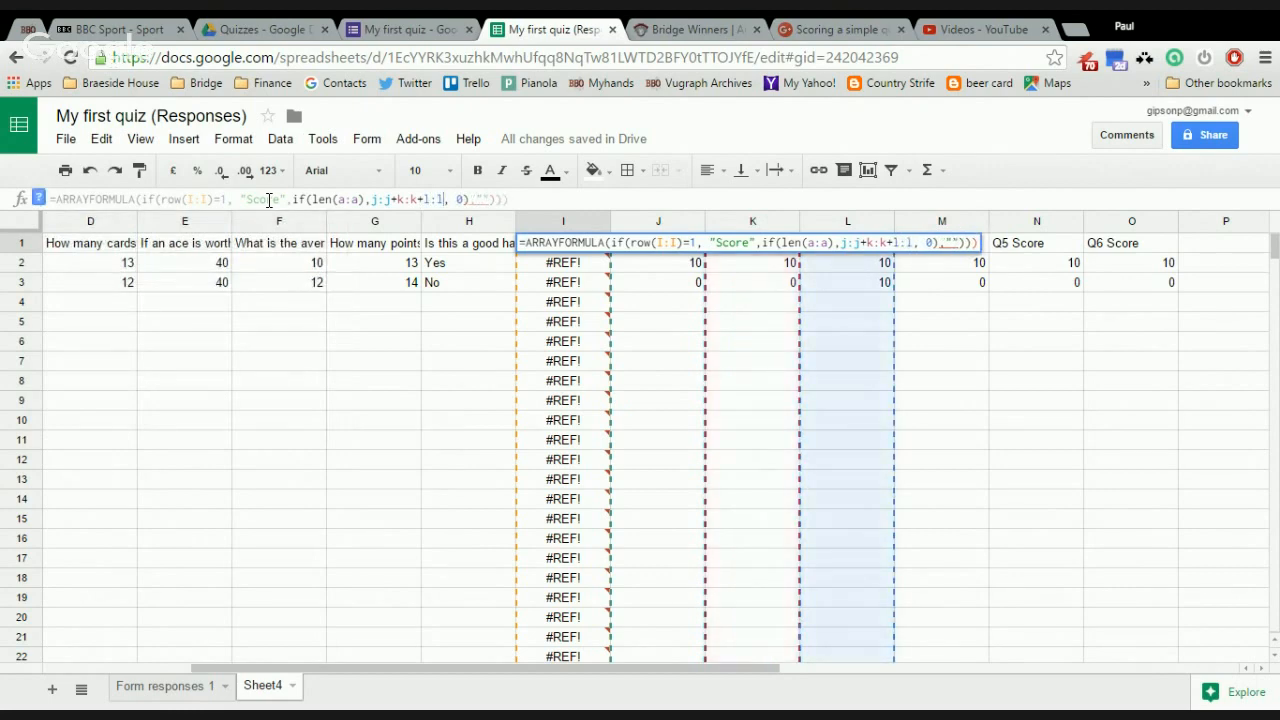
text(+m:)
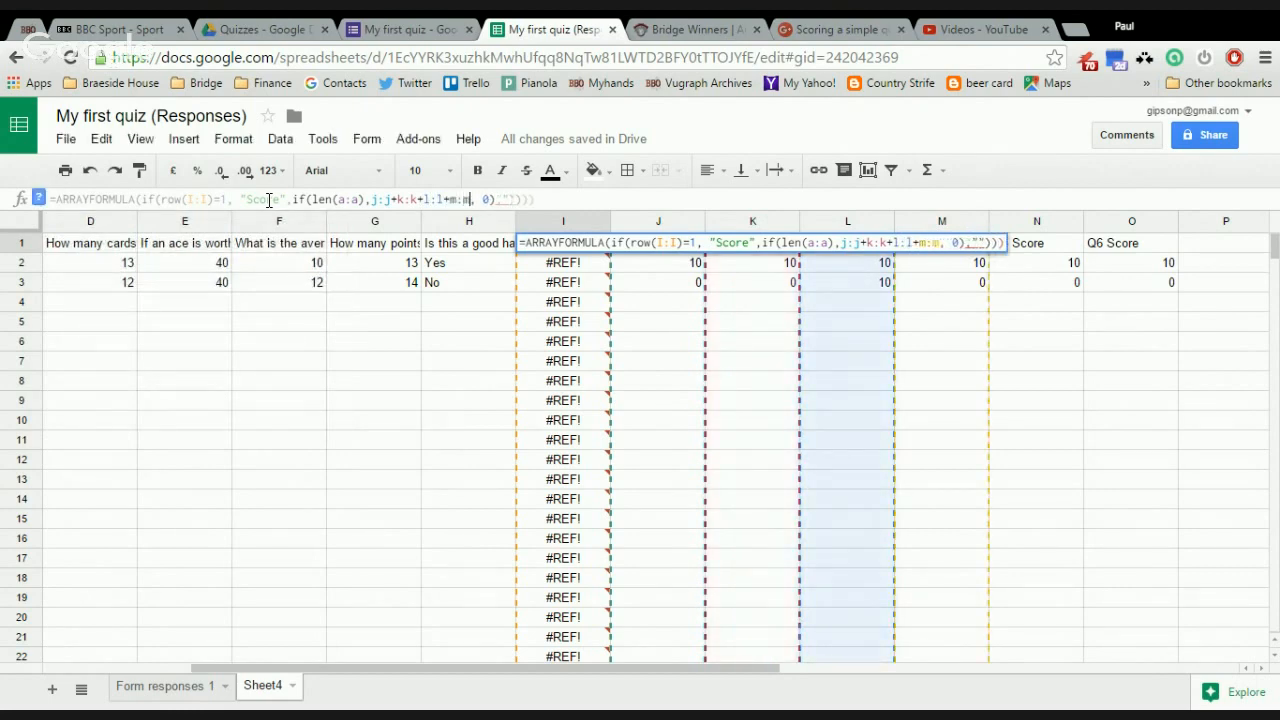
text(m+n:n)
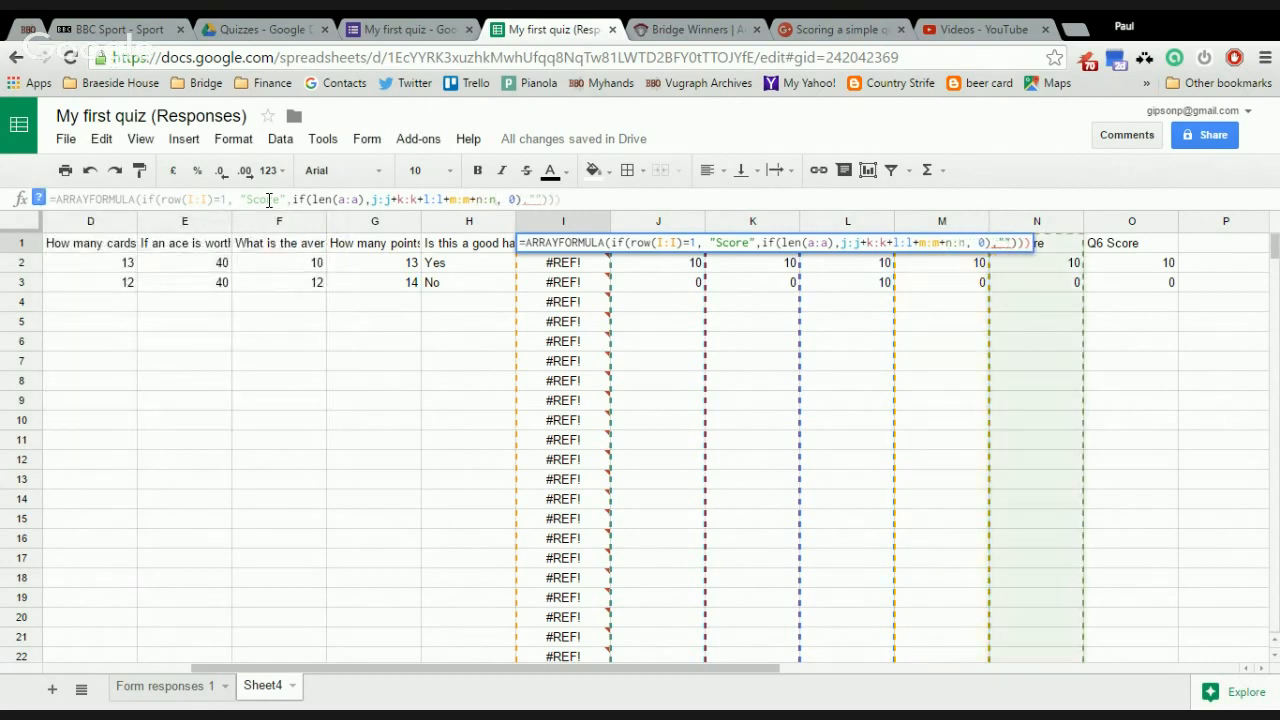
text(+)
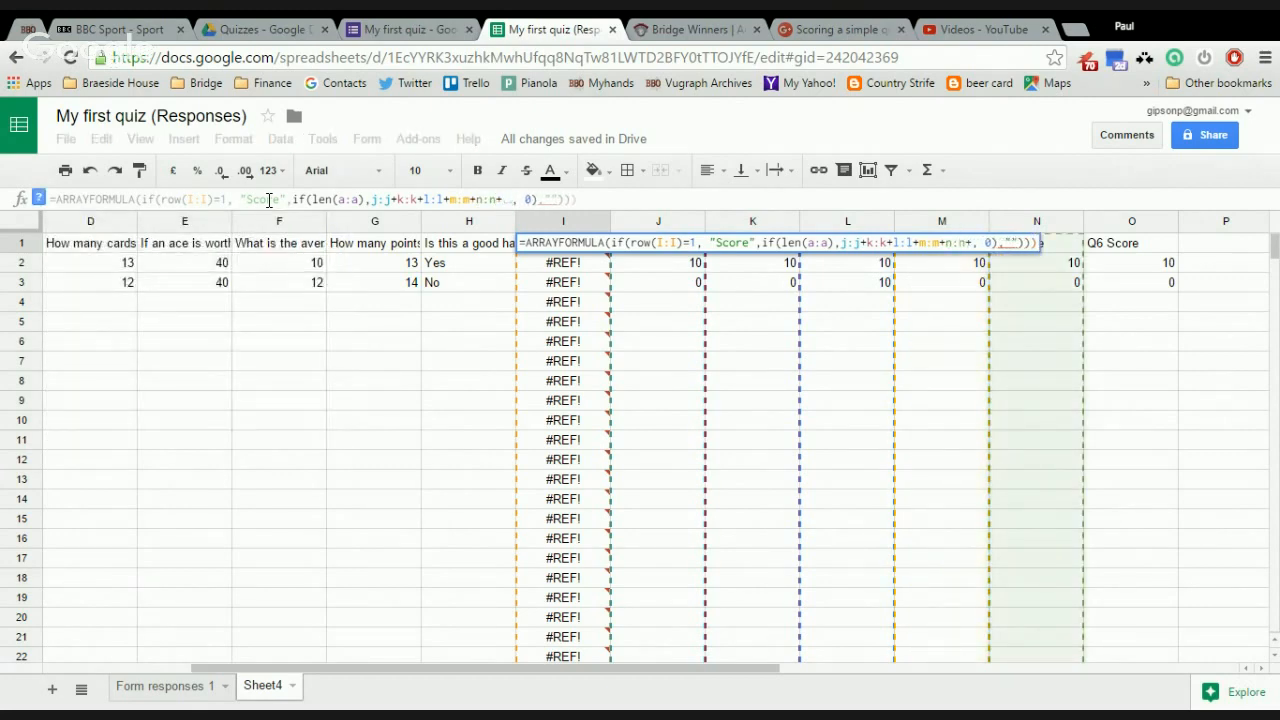
text(o:o)
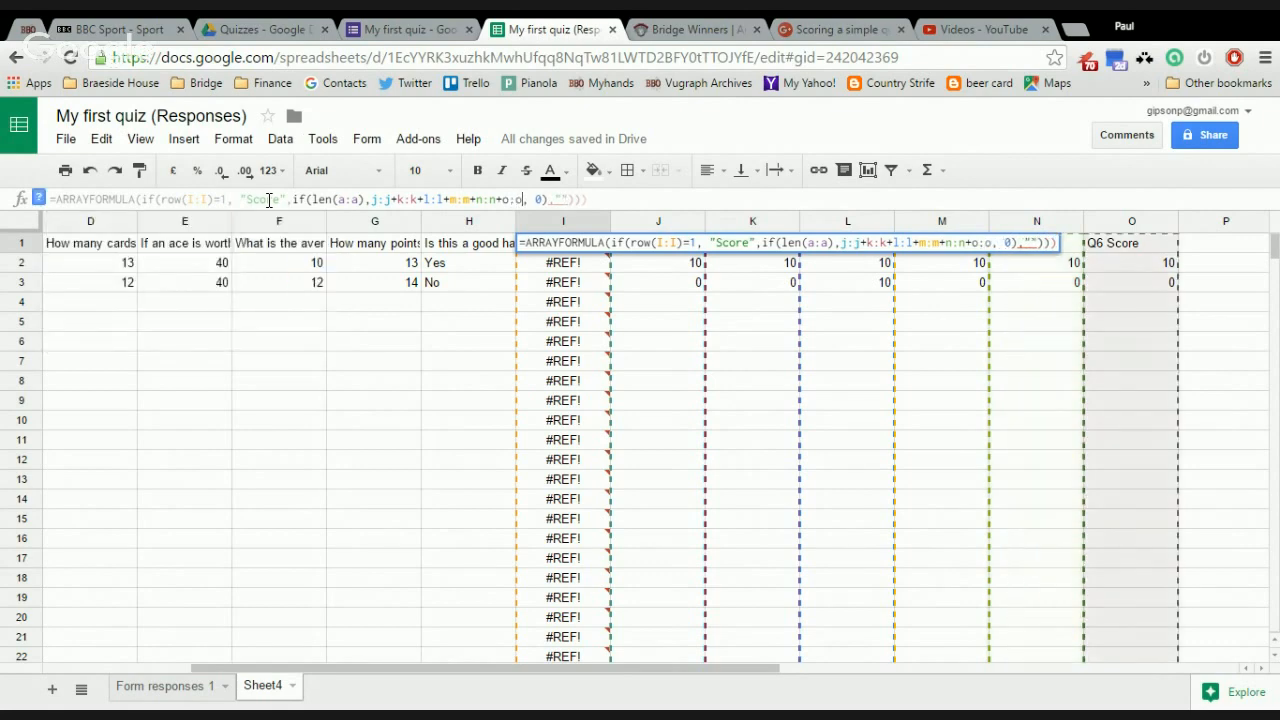
key(Return)
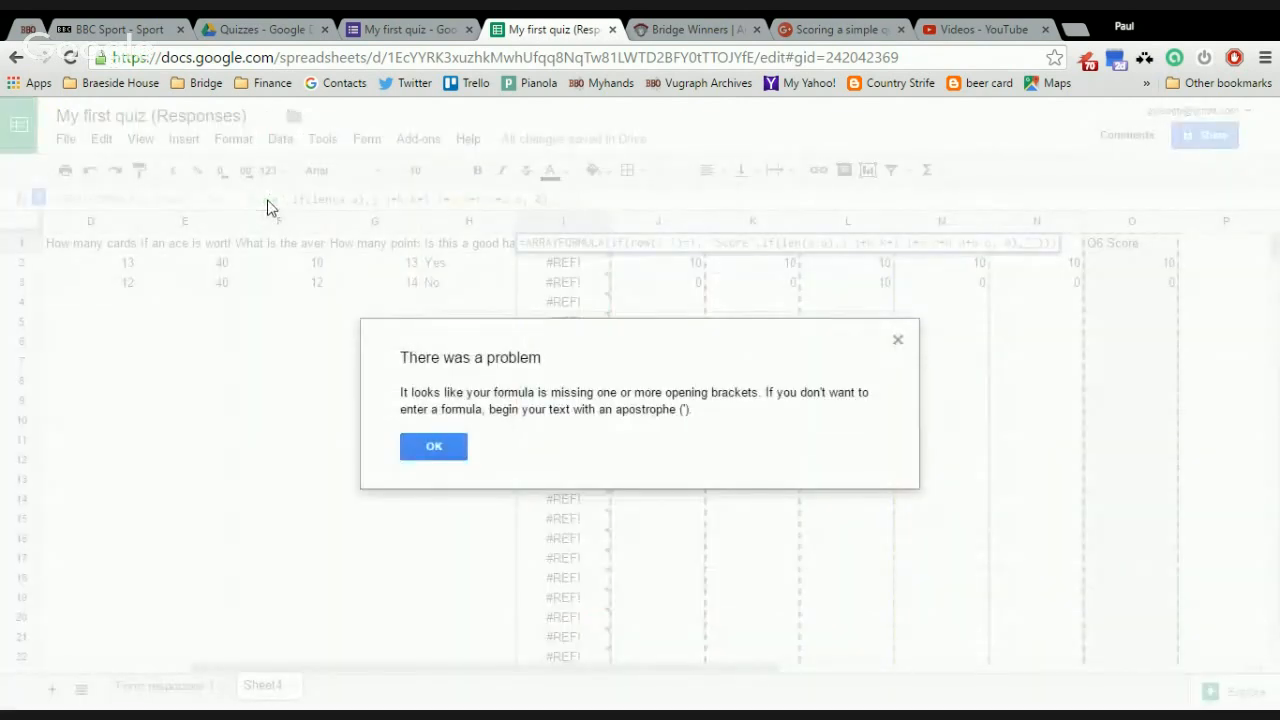
key(Return)
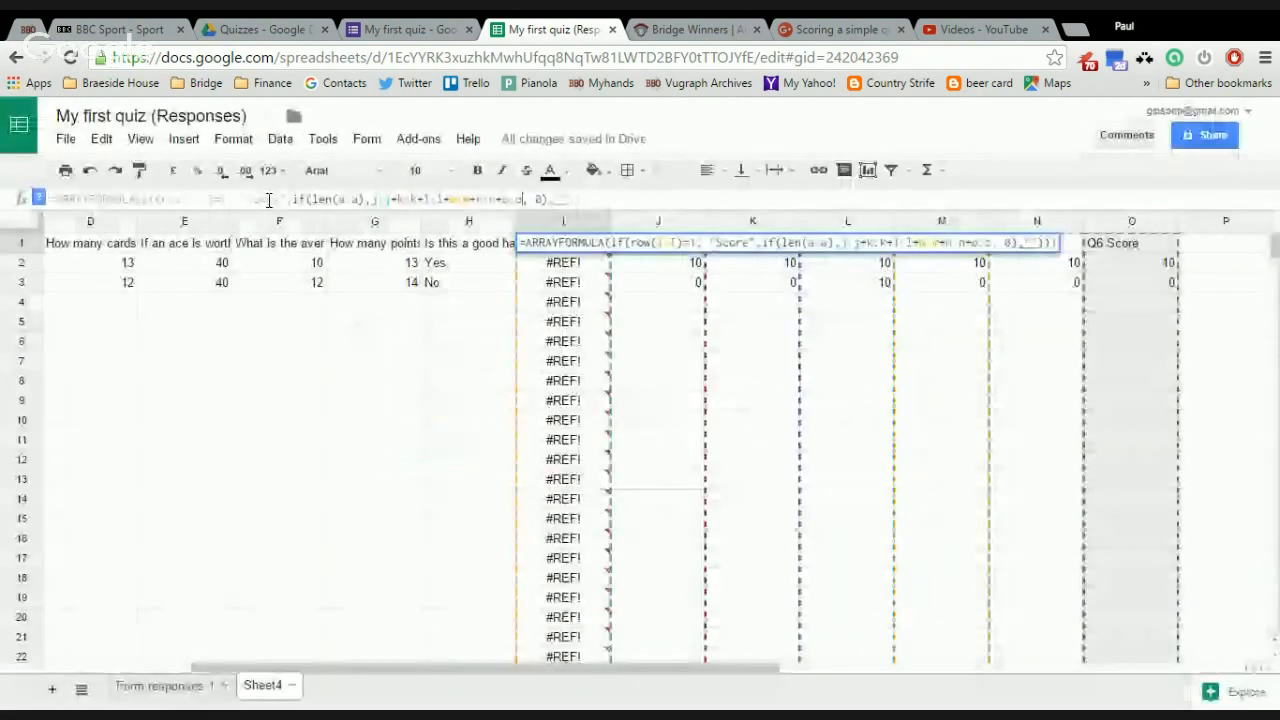
- Remove the surplus empty-text argument and closing bracket from the end of I1's array formula
click(599, 199)
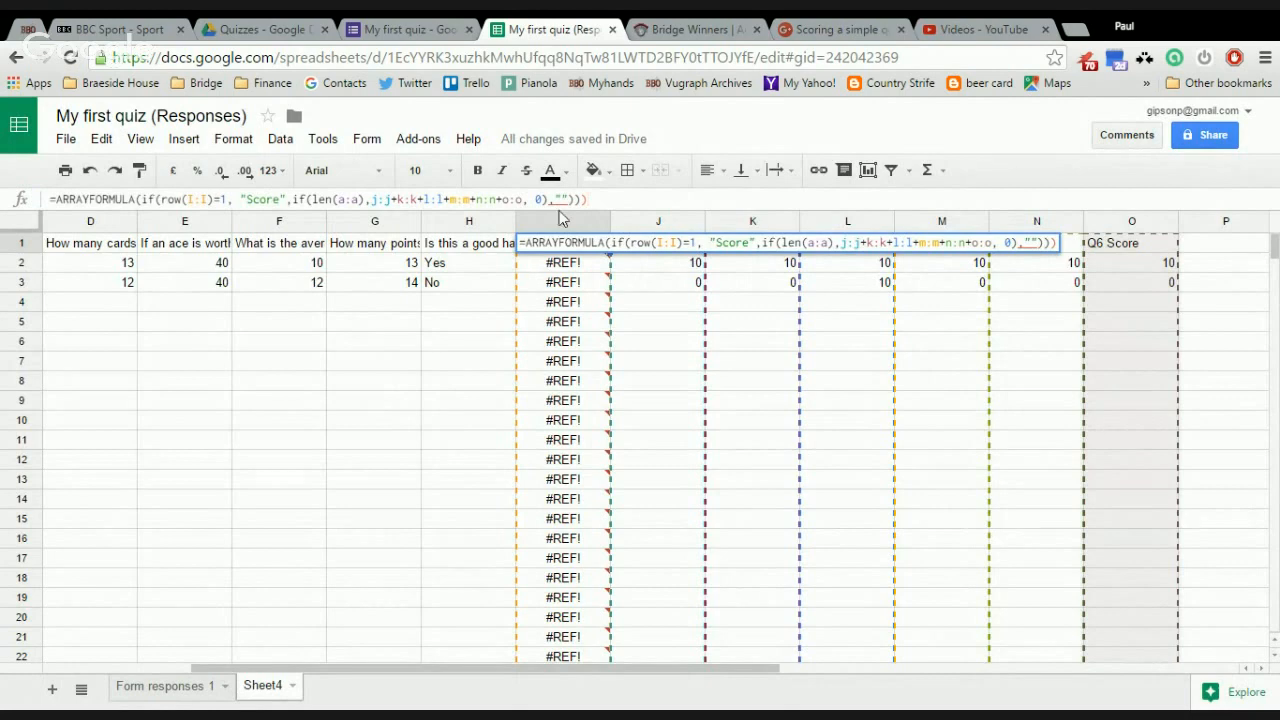
click(577, 199)
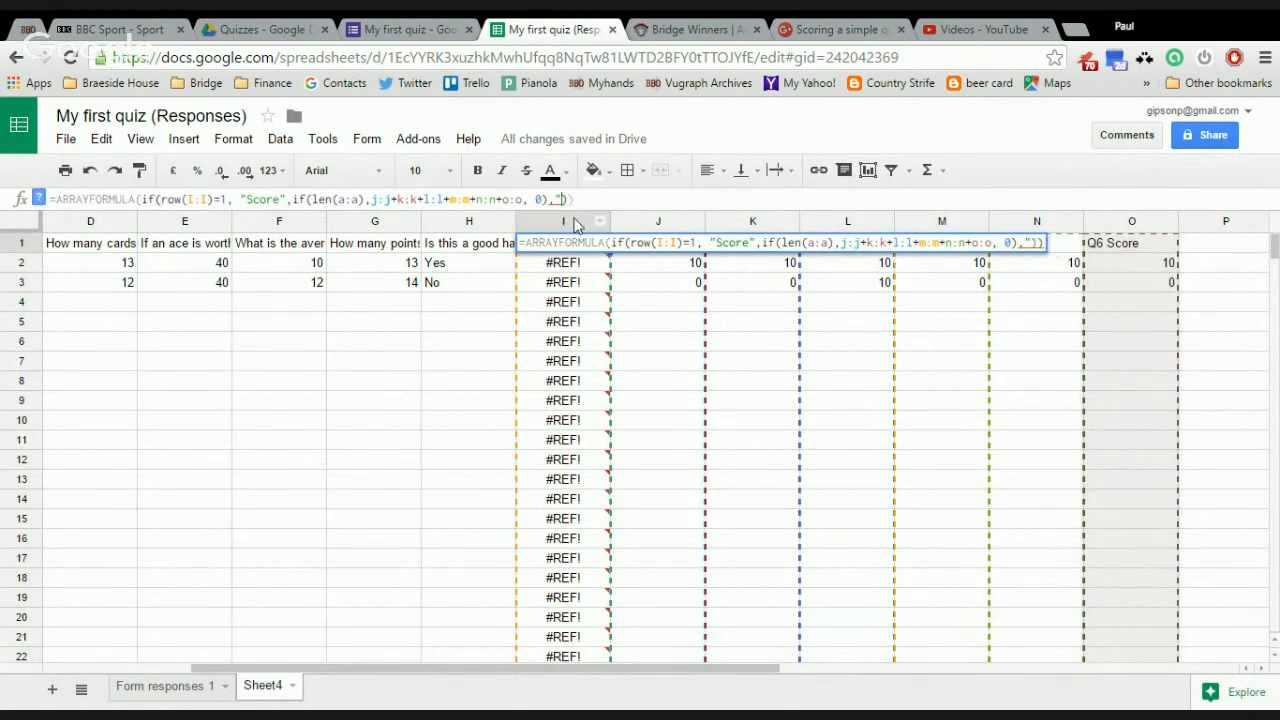
key(Return)
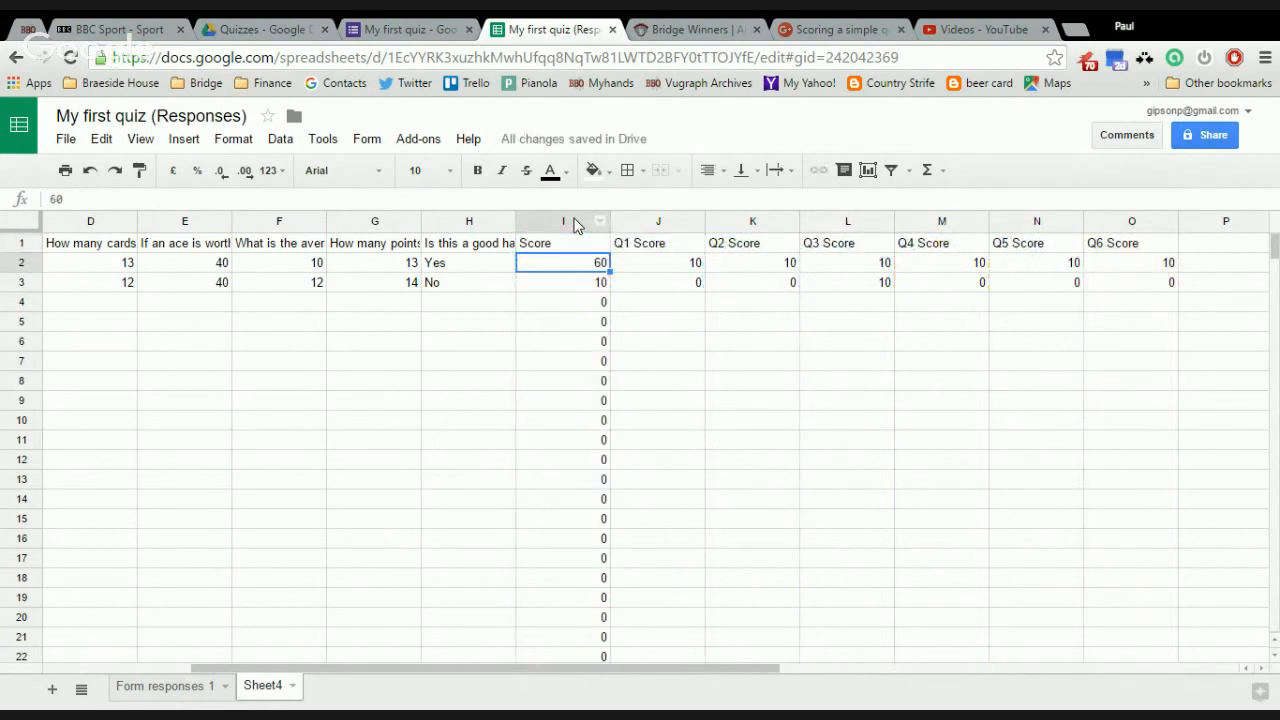
- Replace the 0 fallback in I1's array formula with empty text "" so rows without a response stay blank
key(Up)
key(Down)
key(Down)
key(Up)
key(Up)
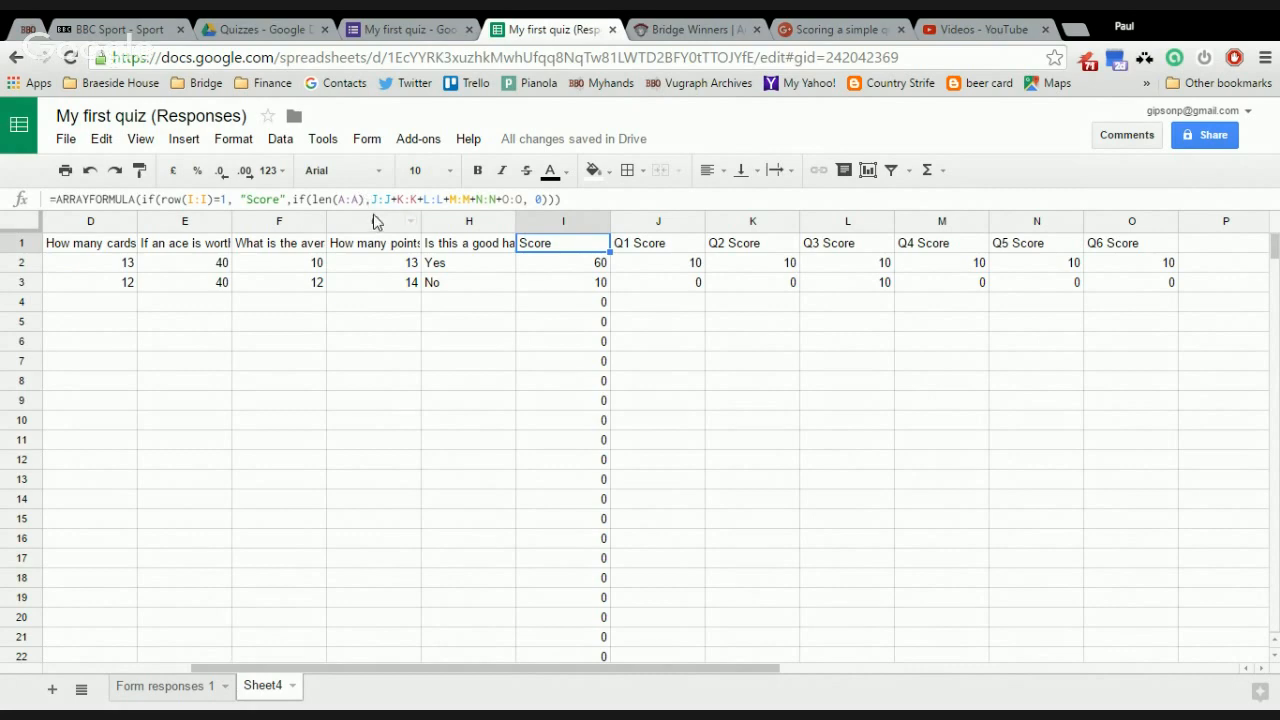
click(525, 202)
click(542, 201)
key(BackSpace)
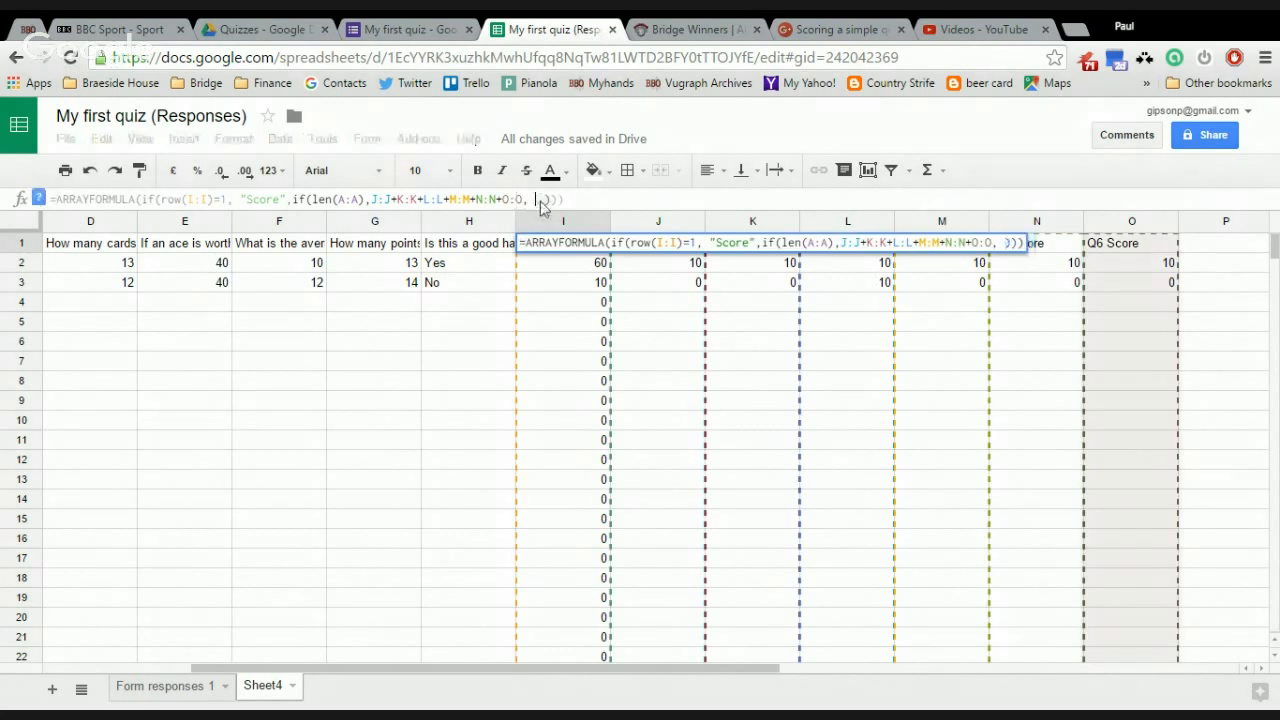
text("")
key(Return)
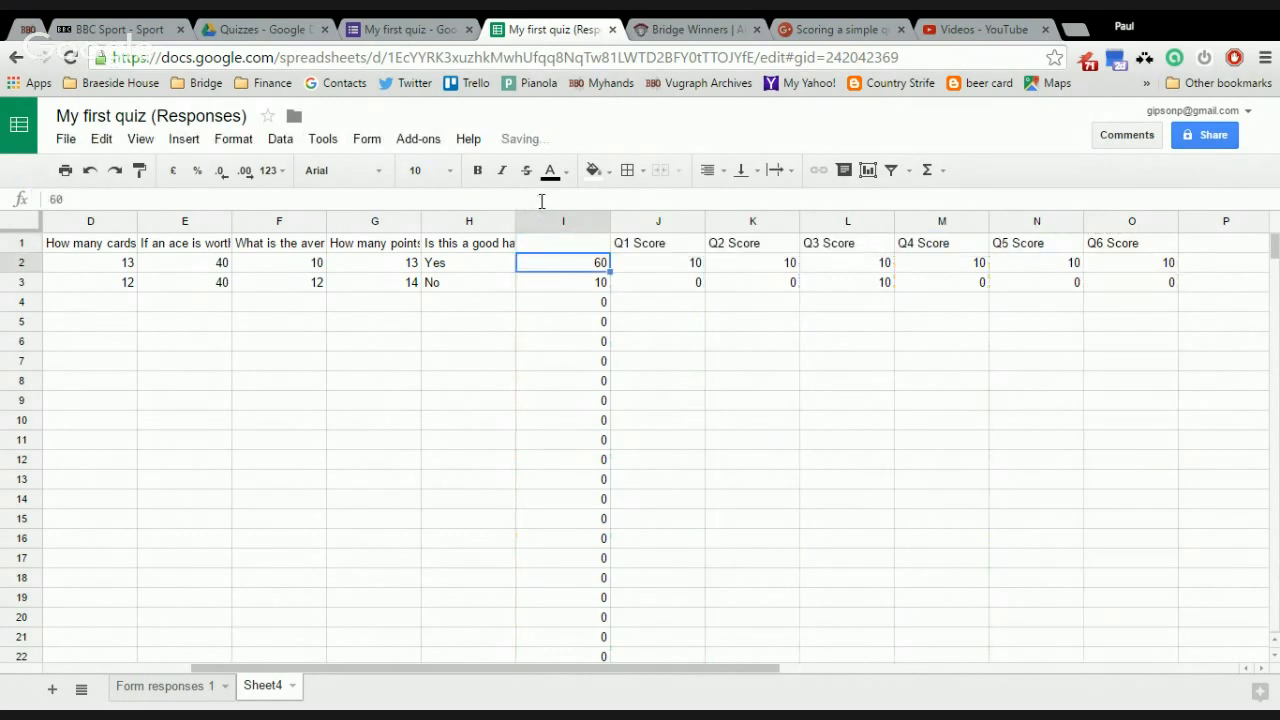
key(Left)
key(Left)
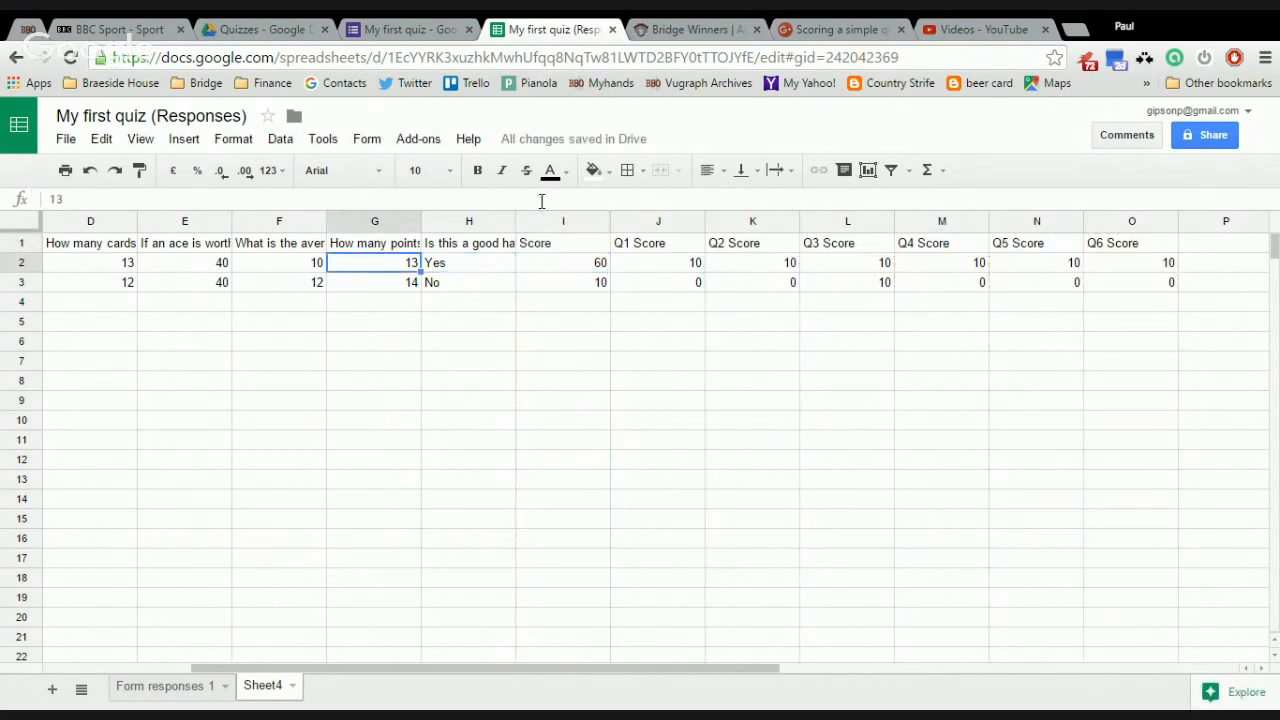
key(Home)
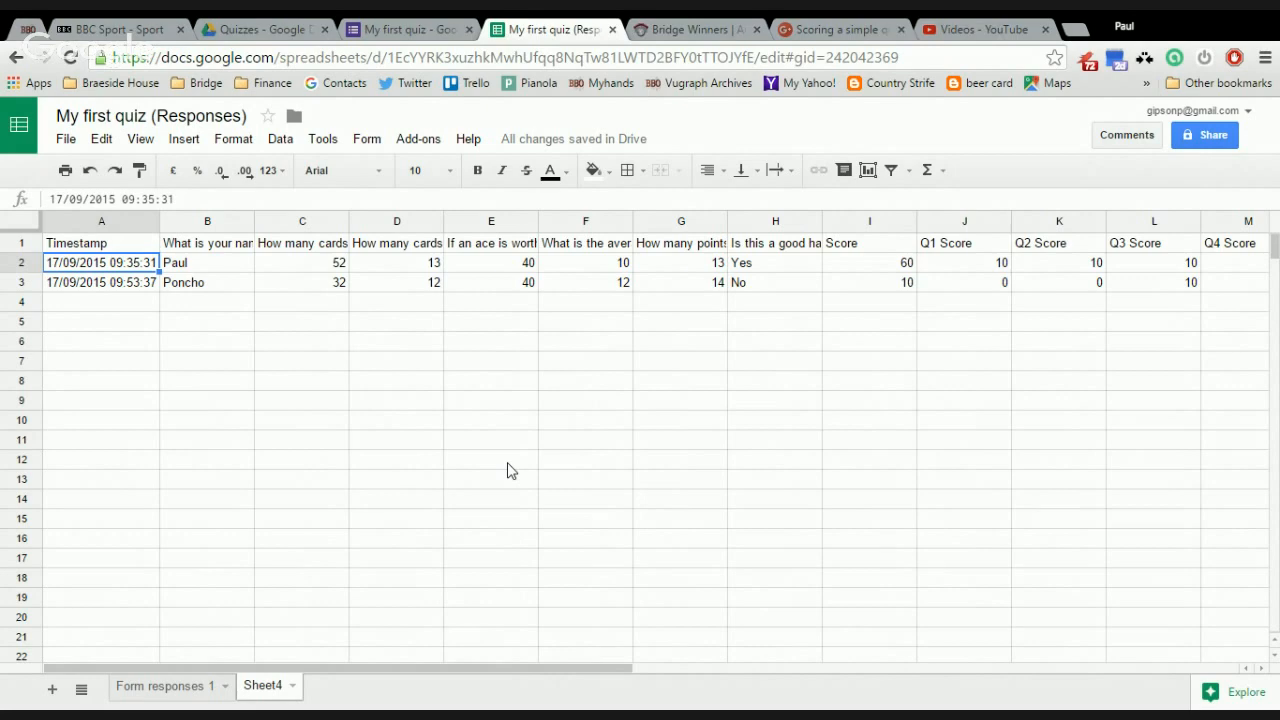
- Add a new sheet and enter Q1 in A1 with "The number of cards in a pack is 40" in B1
click(53, 690)
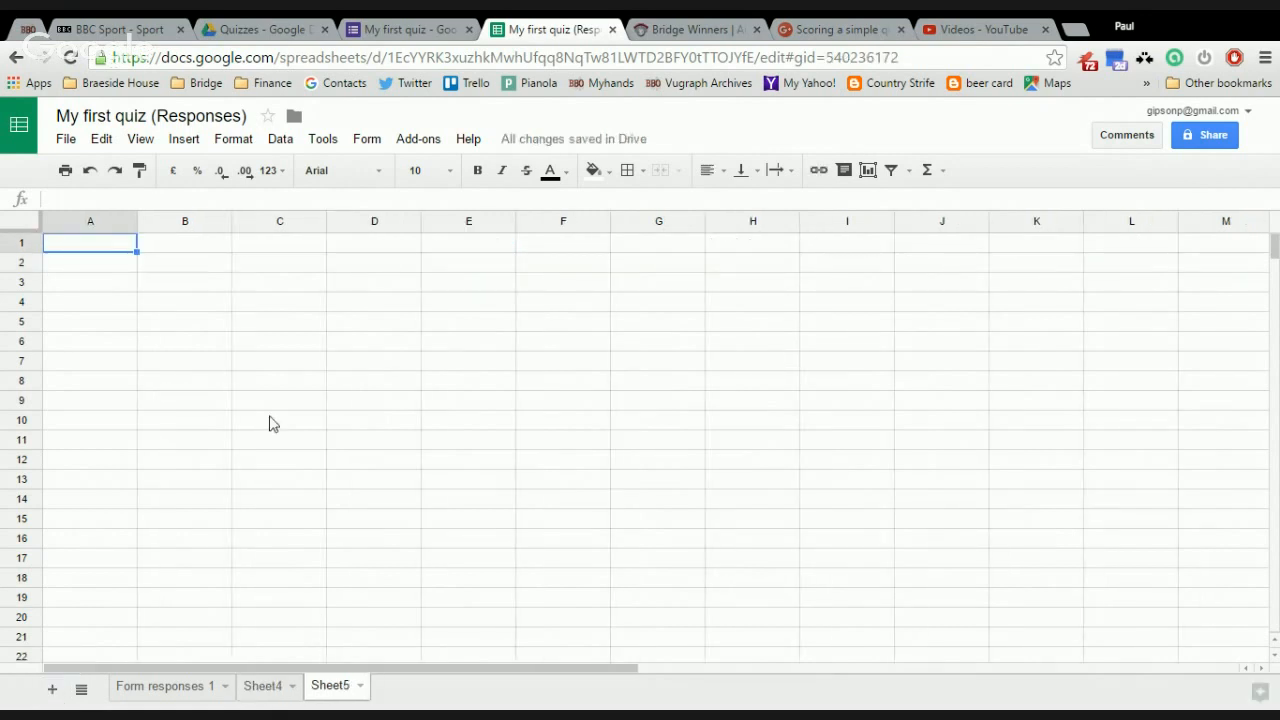
text(Q1)
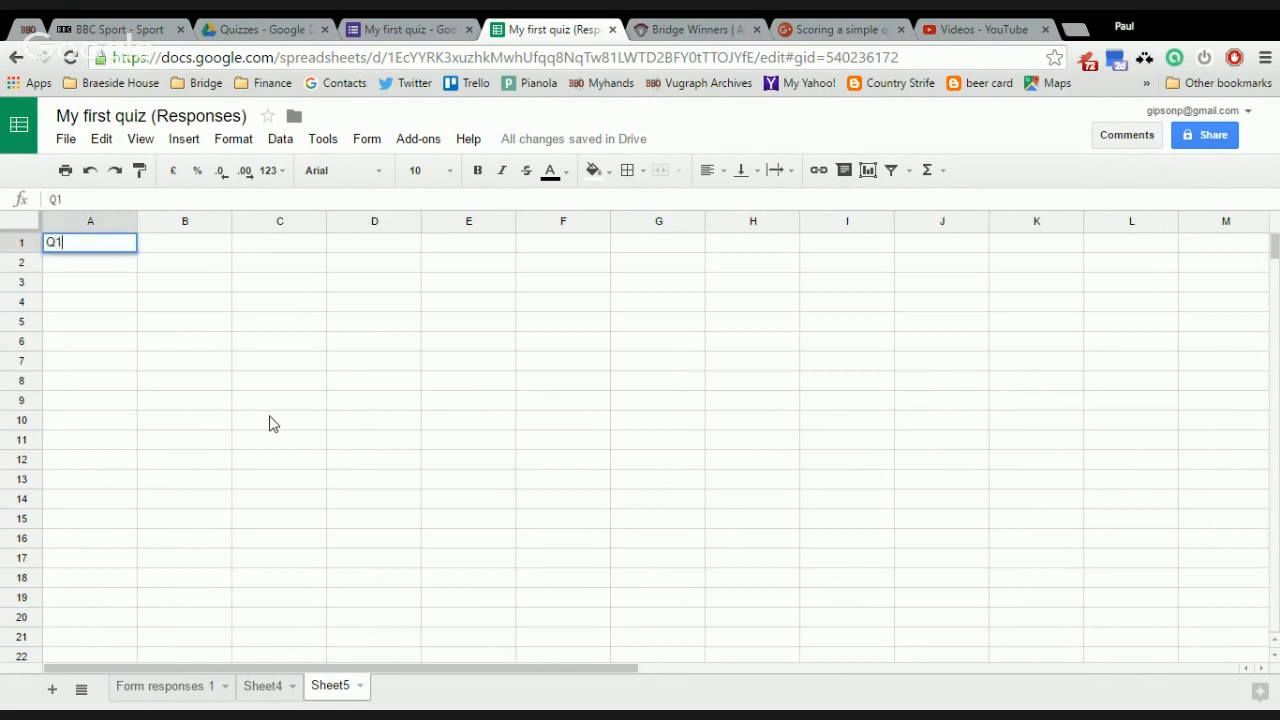
key(Tab)
text(The numeti)
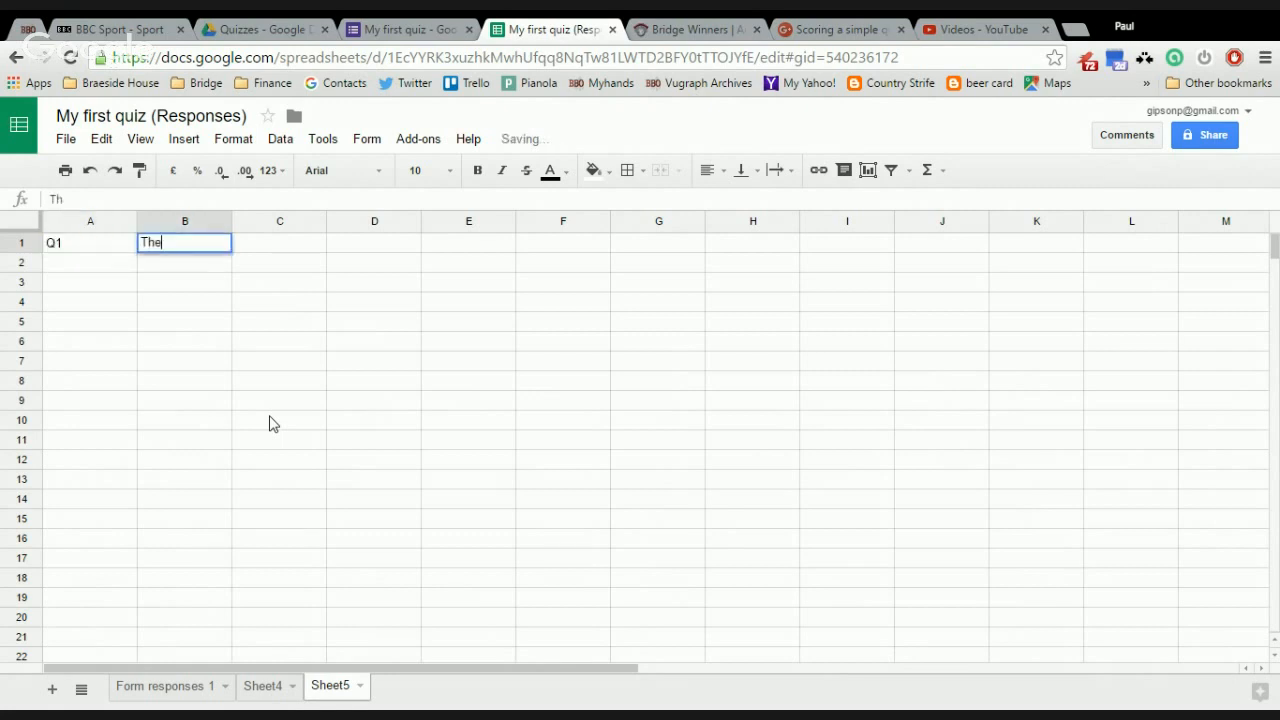
key(BackSpace)
key(BackSpace)
text(r)
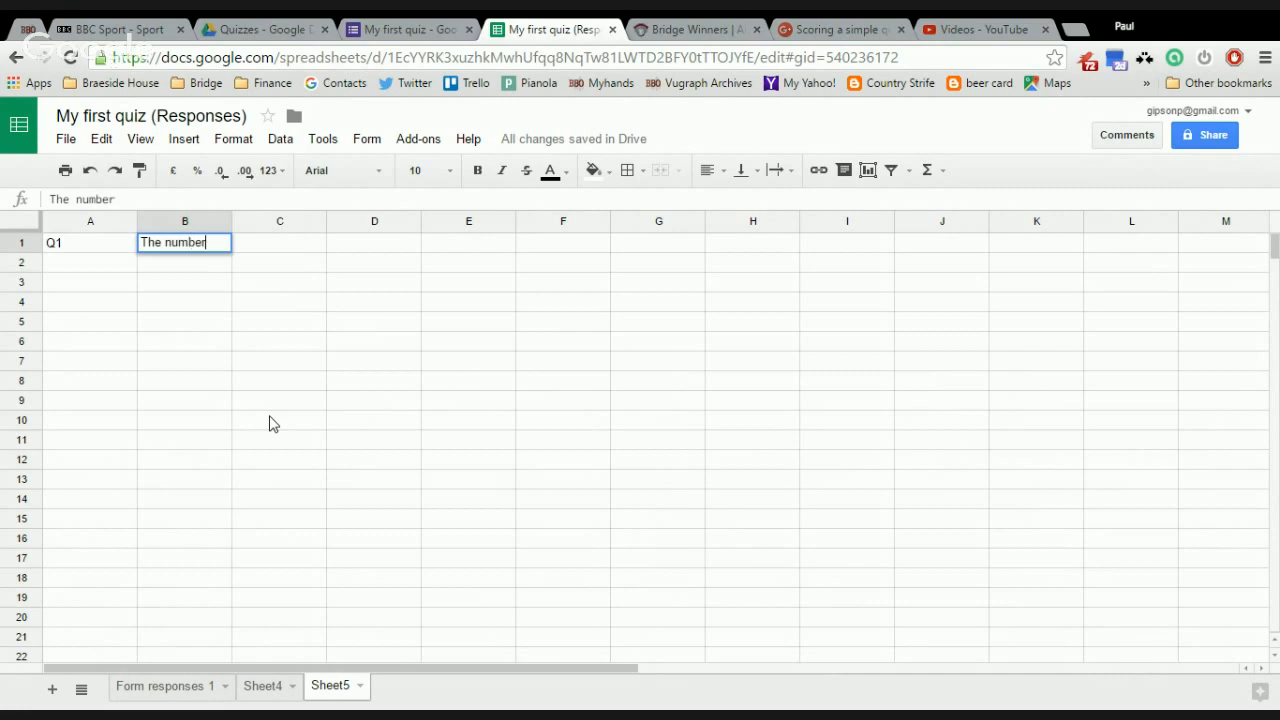
text( of cards in a pac)
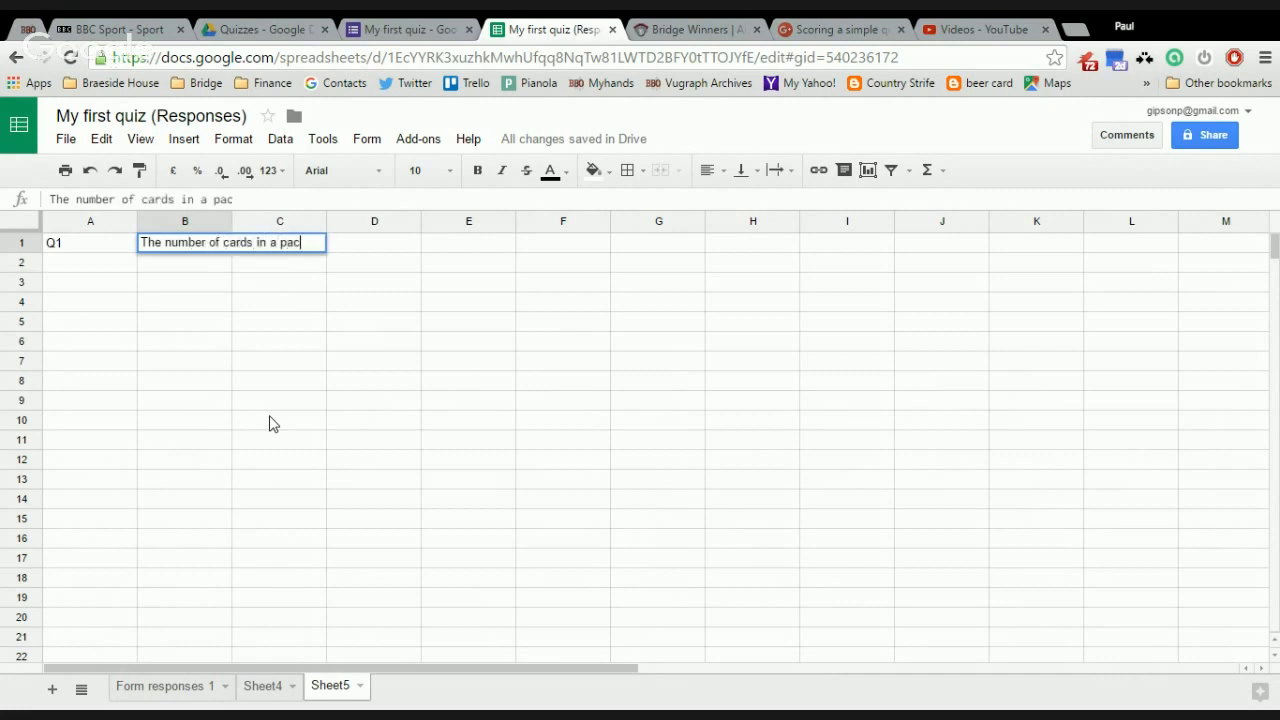
text(k is 40)
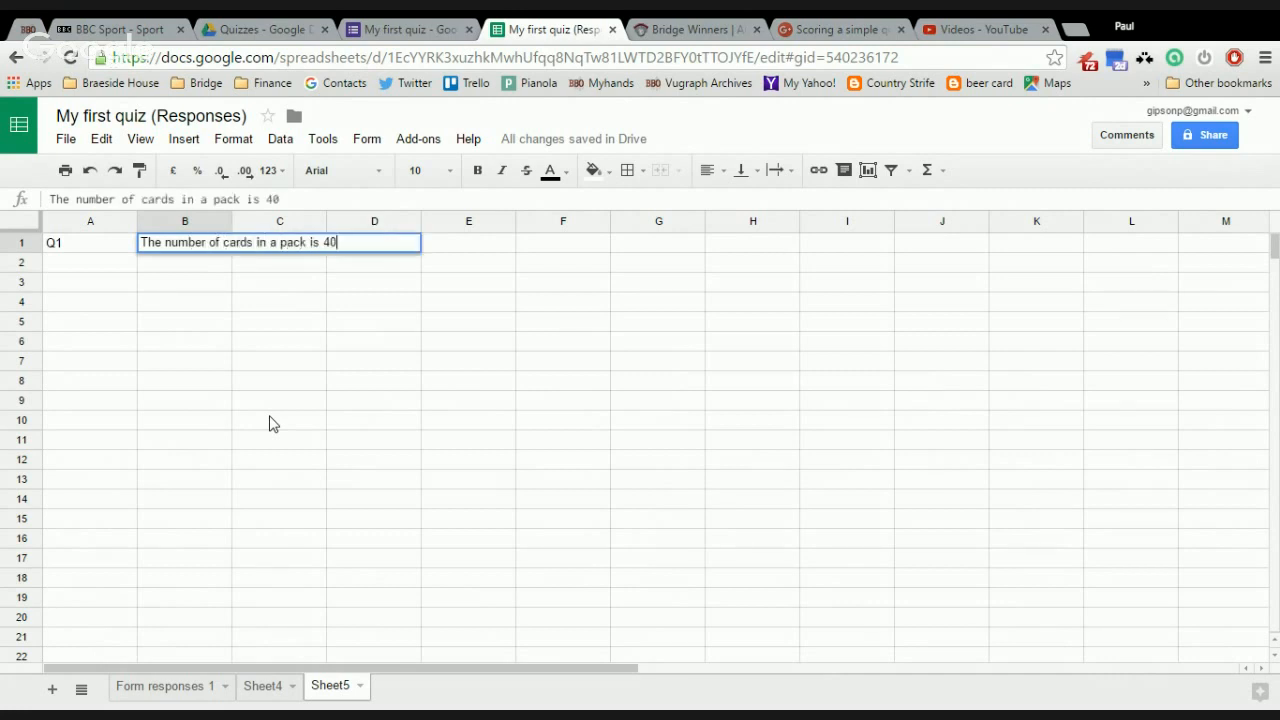
key(Return)
- Enter the question labels Q2, Q3, Q4, Q5 and Q6 in cells A2 to A6
text(Q2)
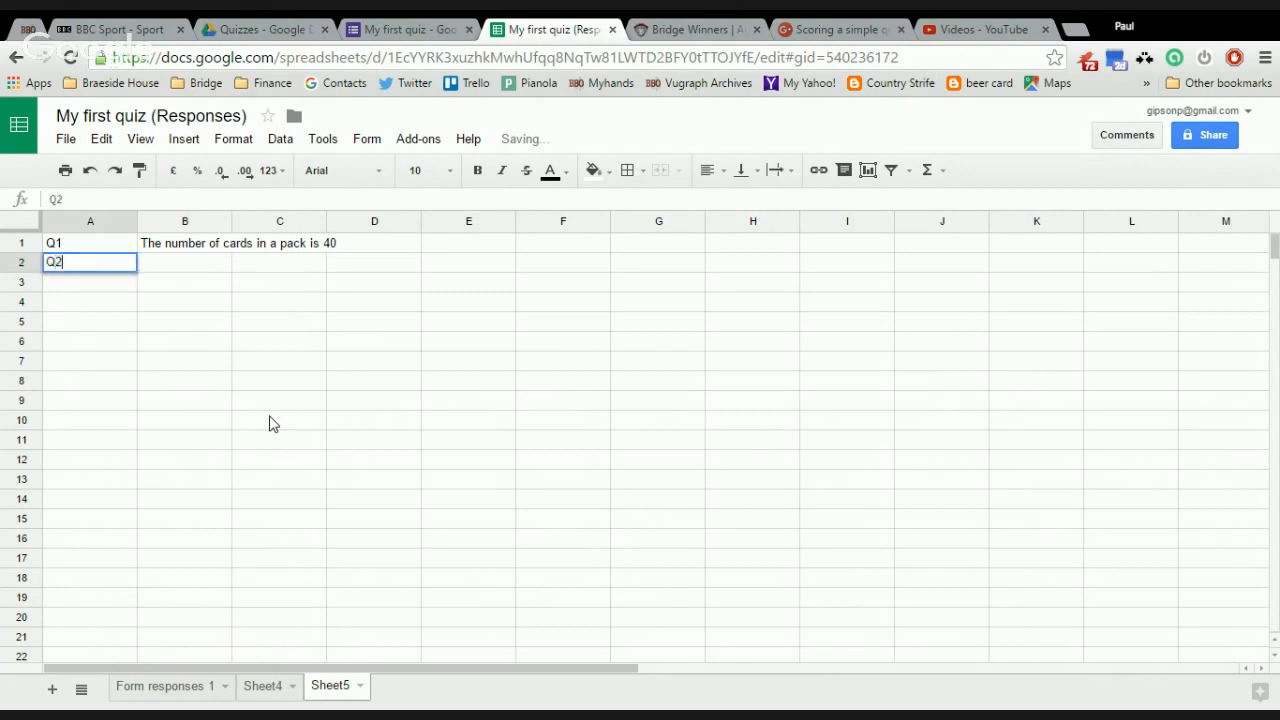
key(Return)
text(Q3)
key(Return)
text(Q4)
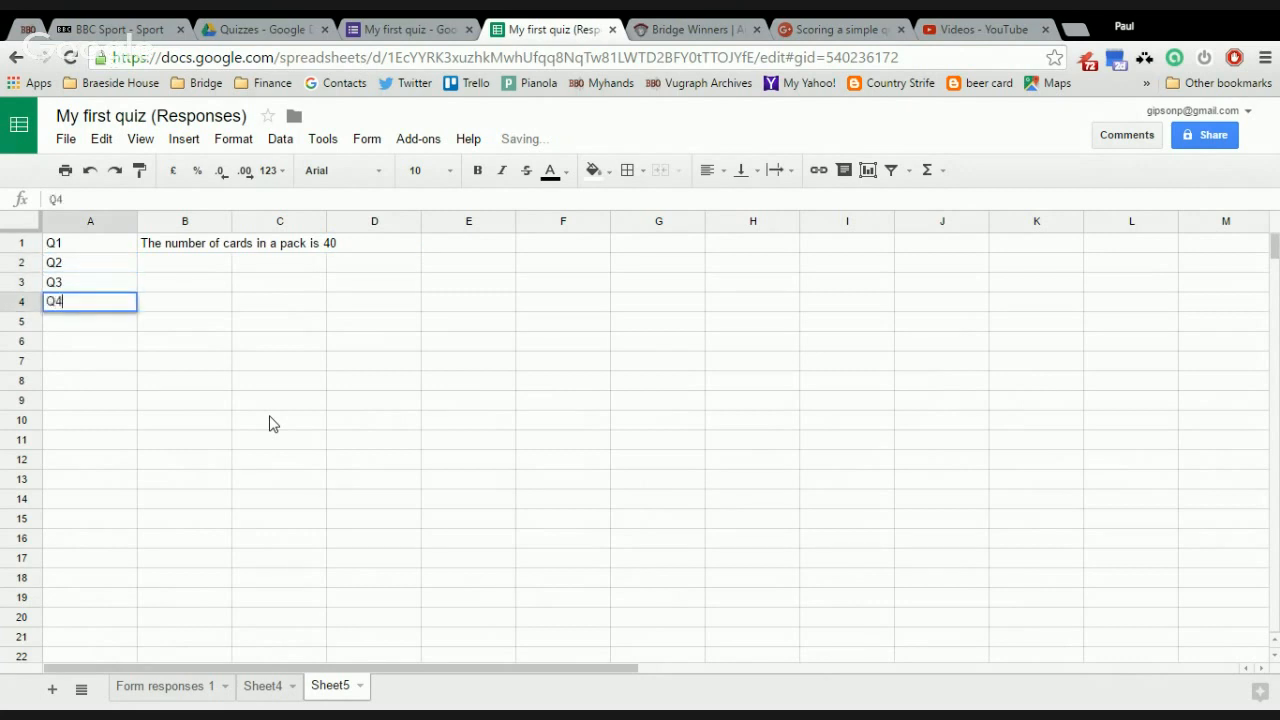
key(Return)
text(Q5)
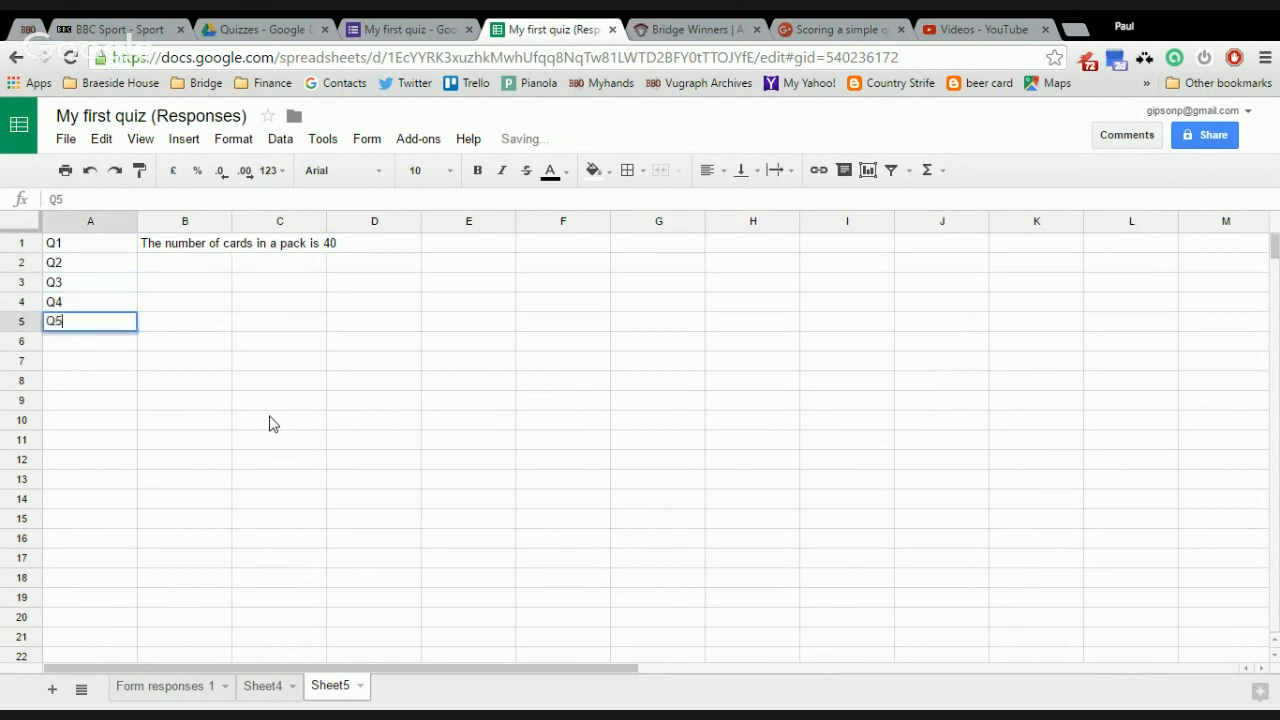
key(Return)
text(Q6)
key(Return)
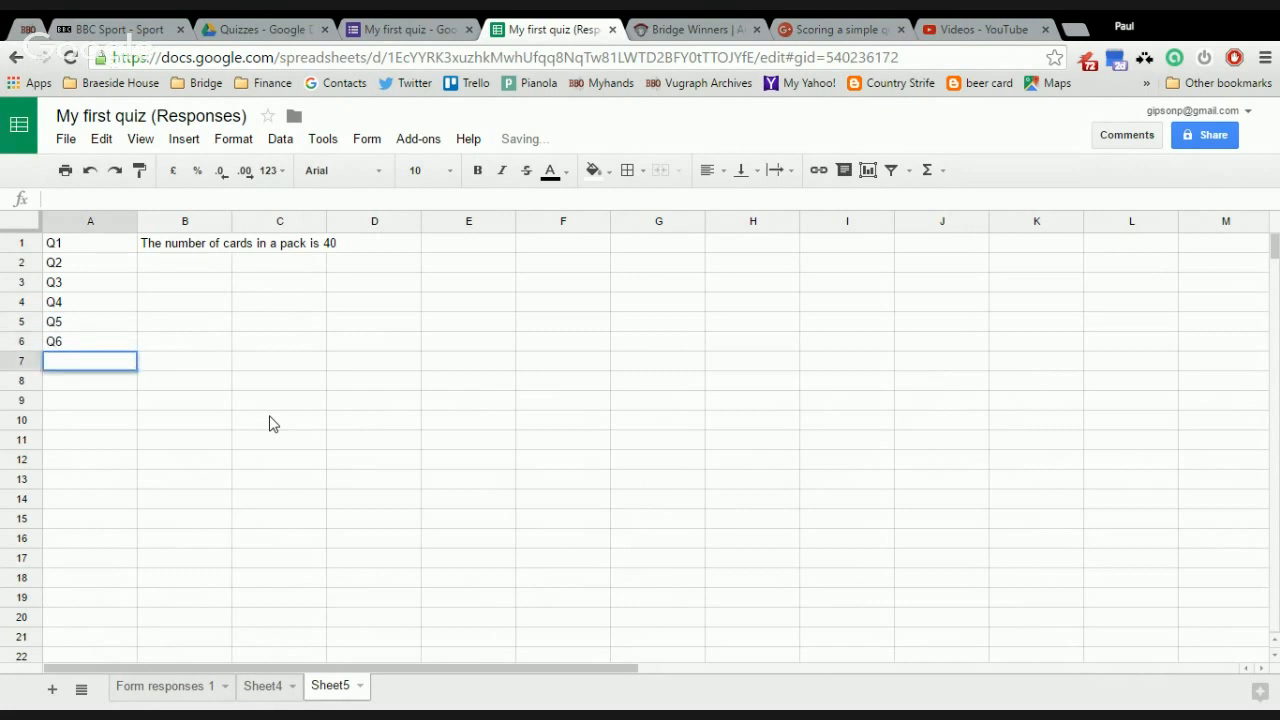
- Enter =ARRAYFORMULA(Sheet4!A:A) in A8 of the new sheet to bring in the Timestamp column
click(104, 388)
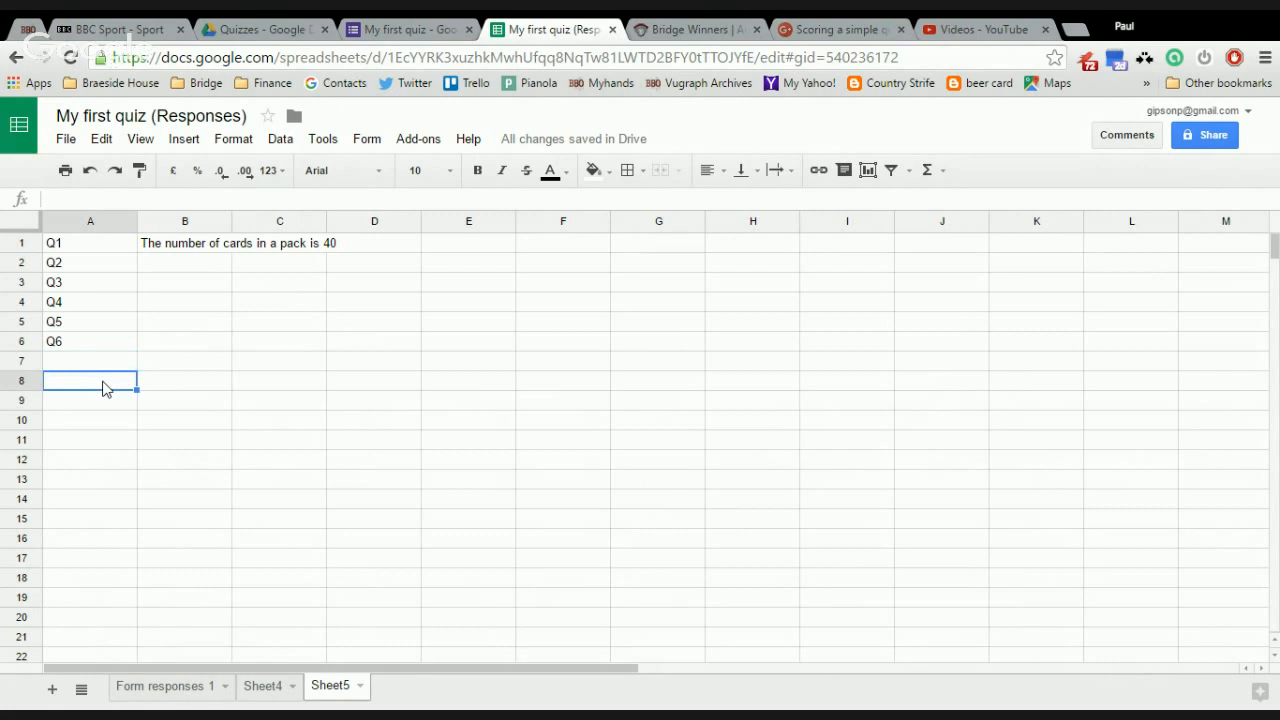
text(=arr)
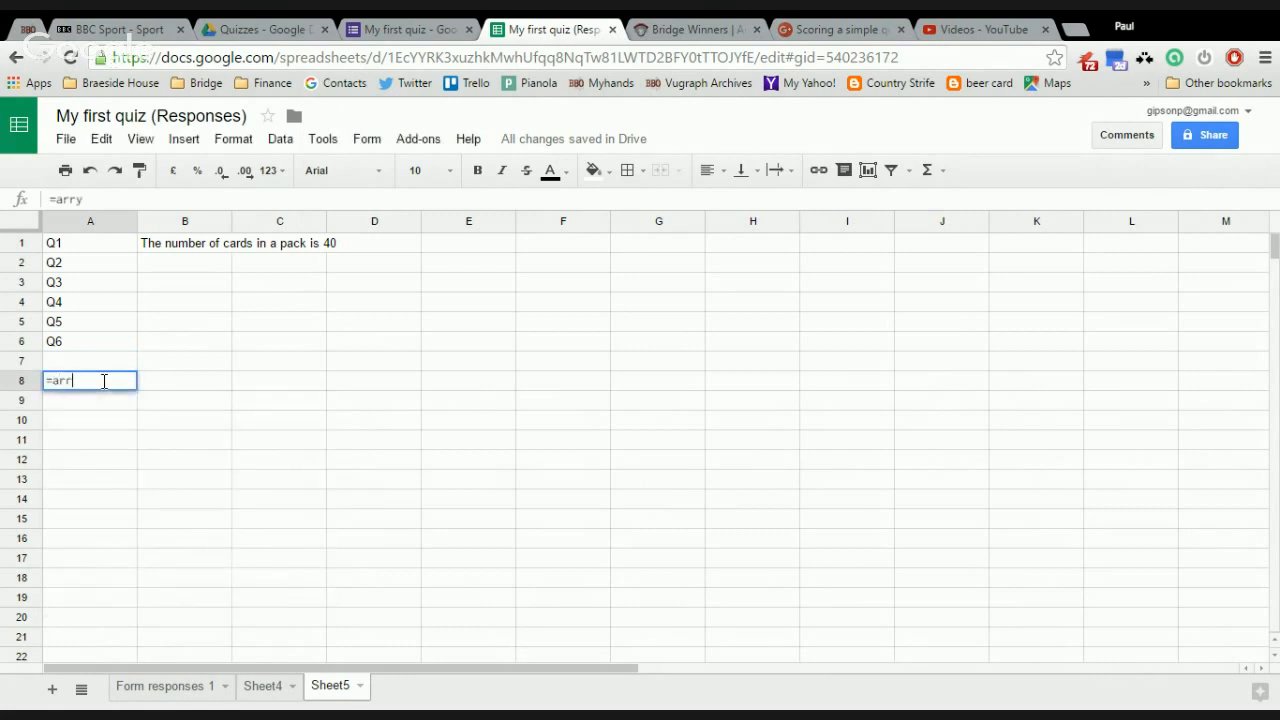
key(Tab)
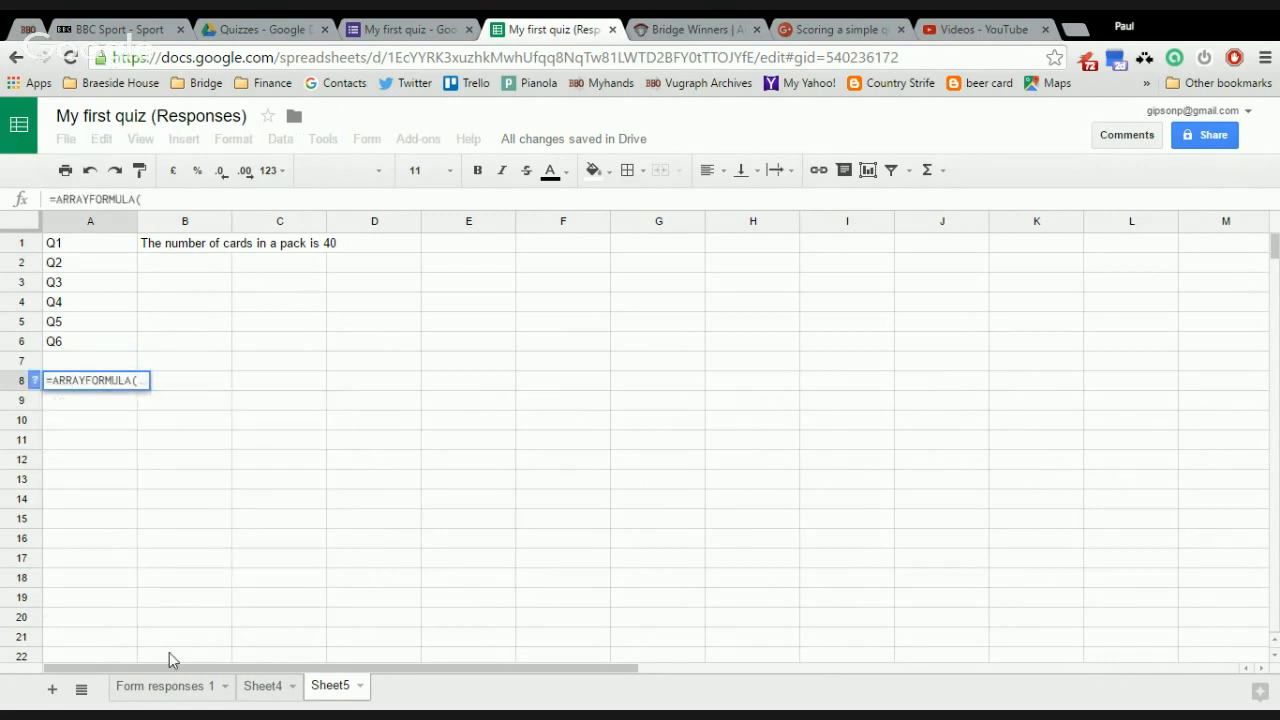
click(258, 690)
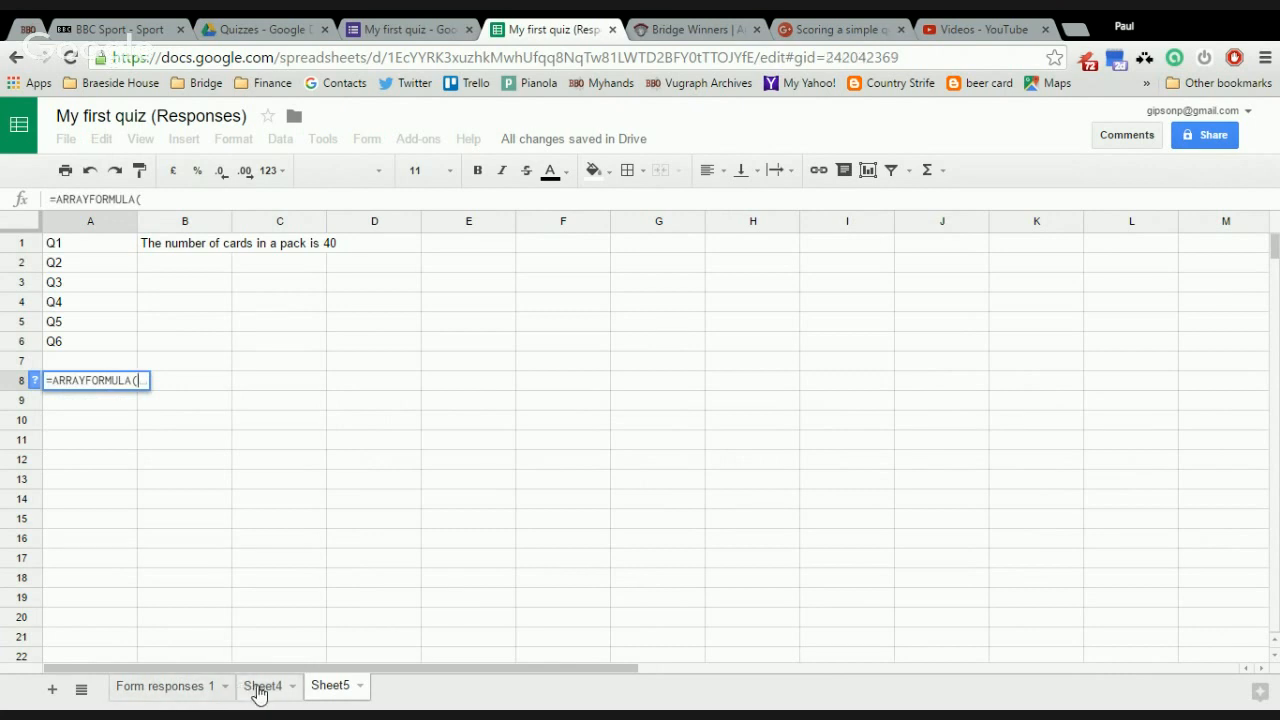
click(106, 220)
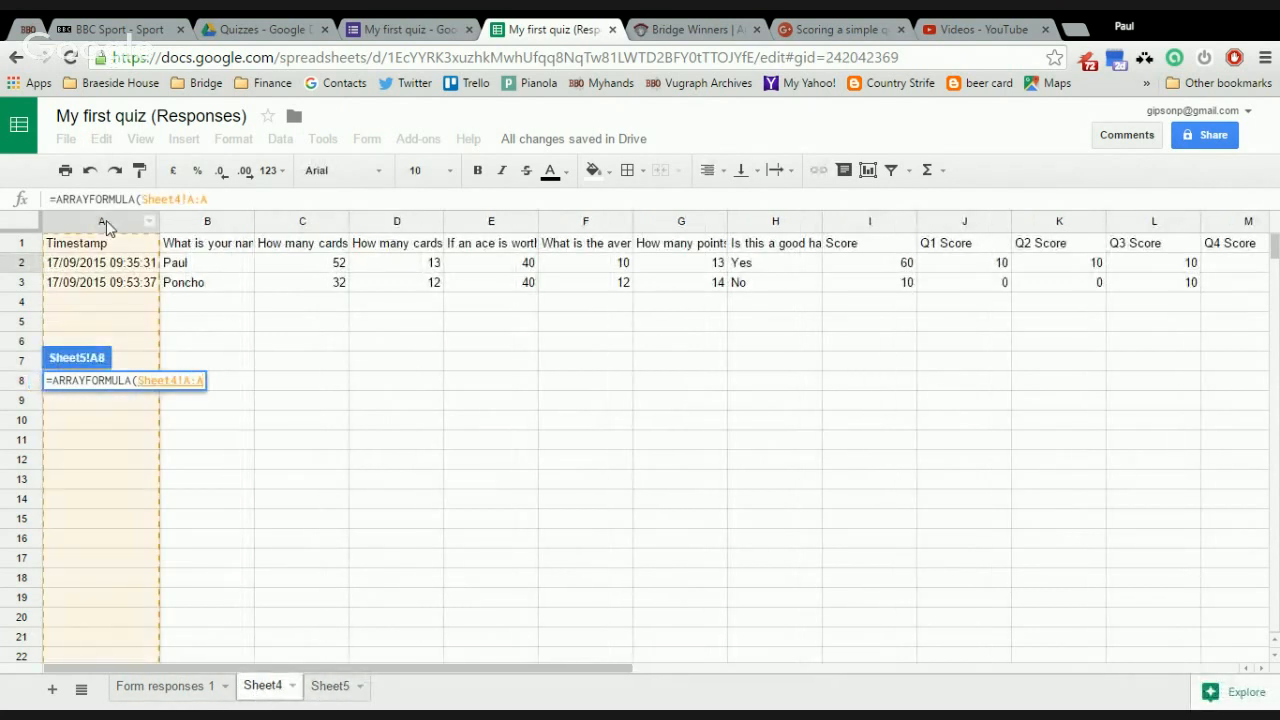
text())
key(Return)
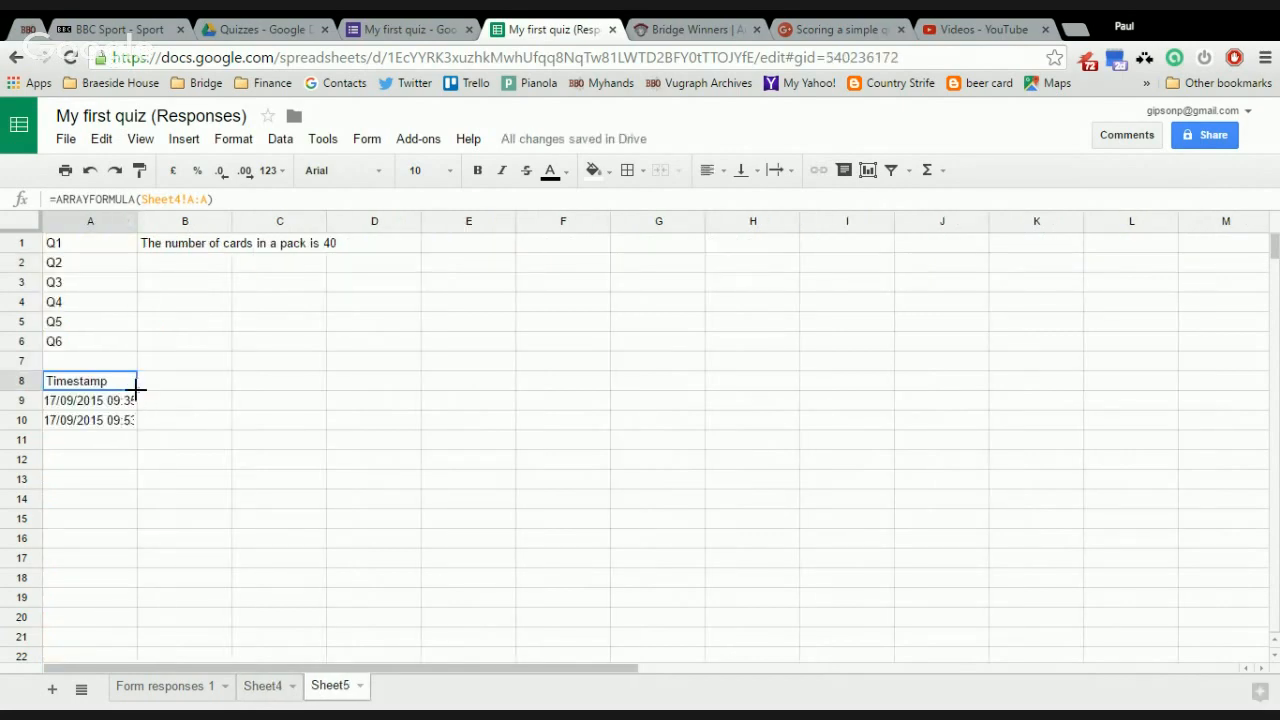
- Fill A8's array formula across to C8 and widen column B to fit the name question heading
drag(136, 390, 297, 388)
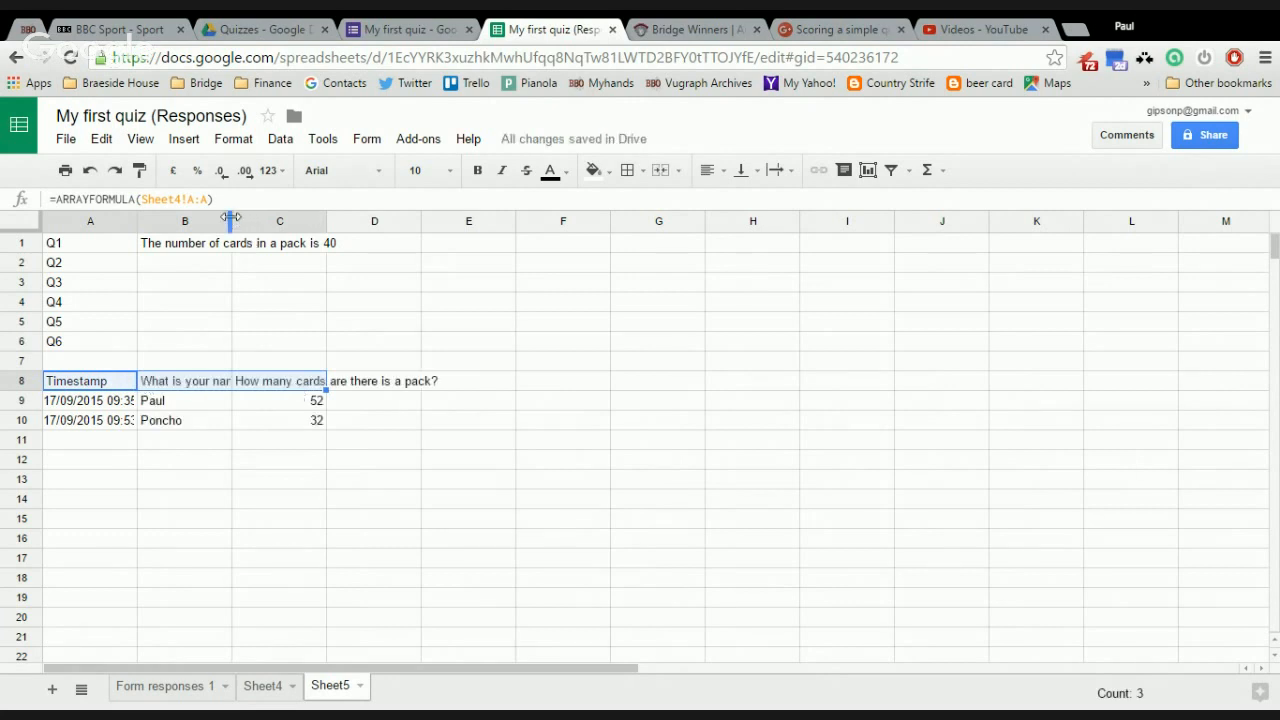
drag(231, 217, 266, 217)
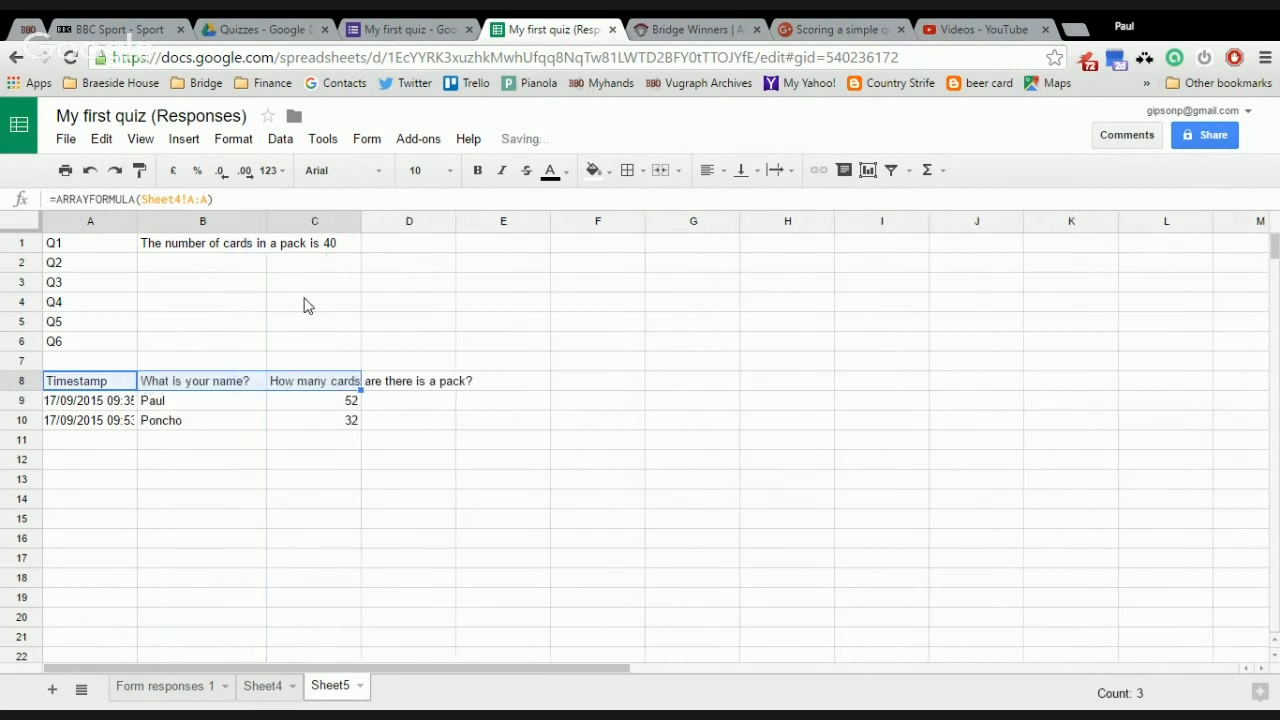
- Change C8's formula to =ARRAYFORMULA(Sheet4!I:I) to import the Score column, and widen column A to fit the full timestamps
click(333, 386)
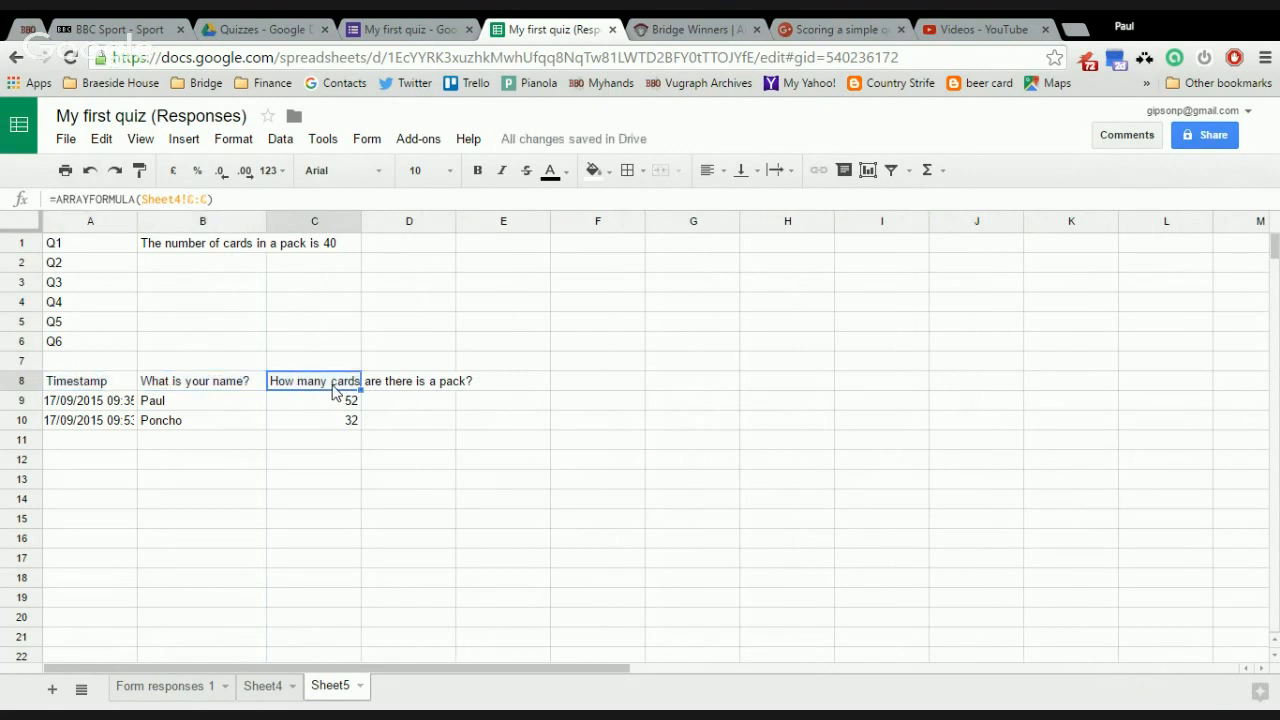
click(186, 200)
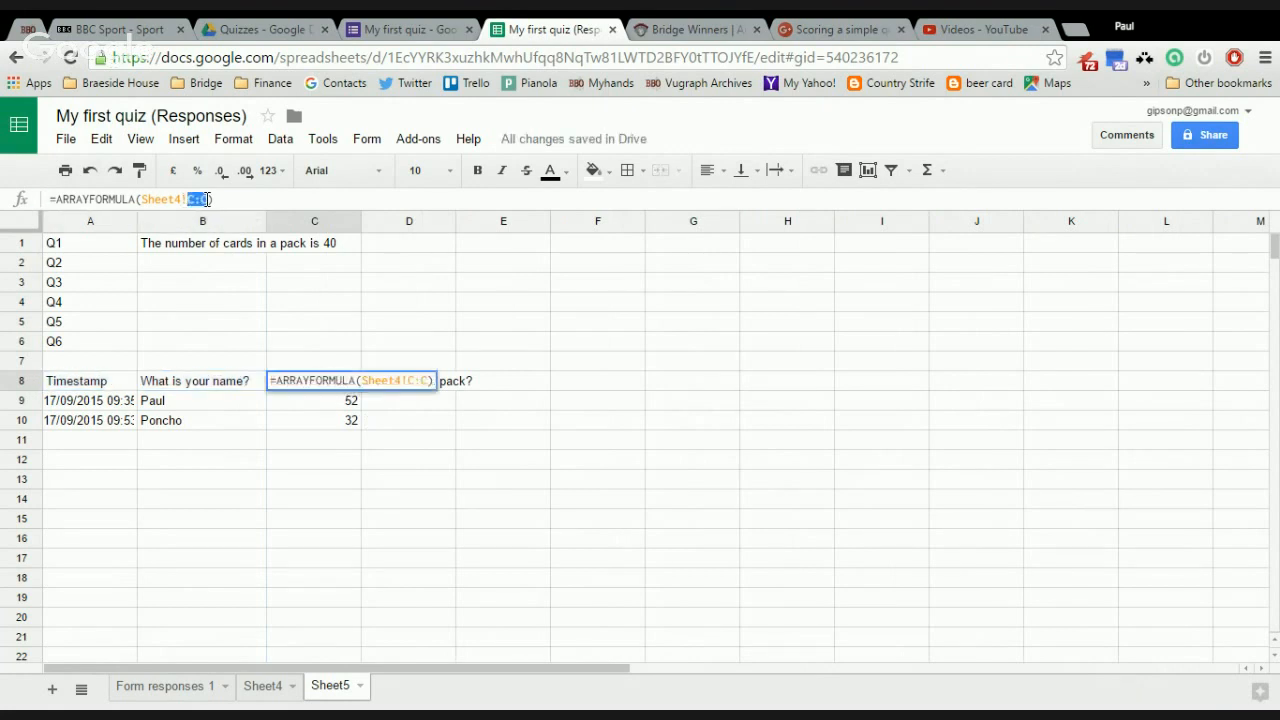
click(218, 350)
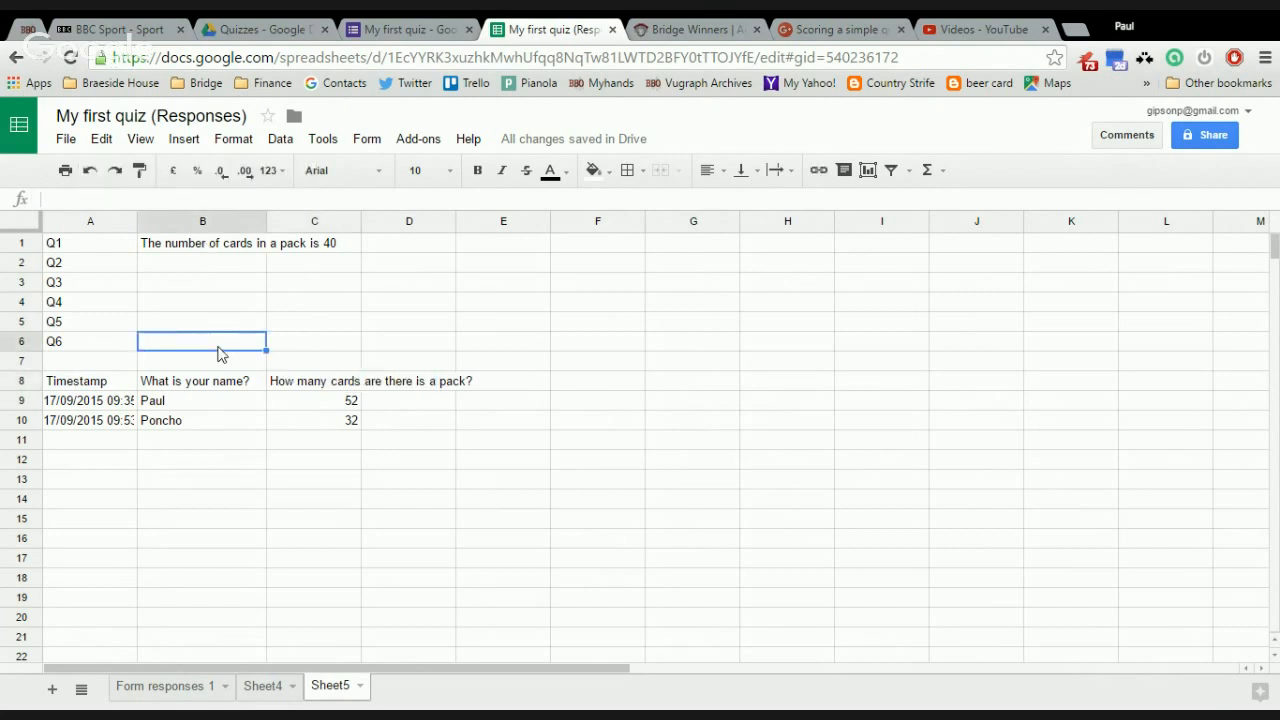
click(263, 690)
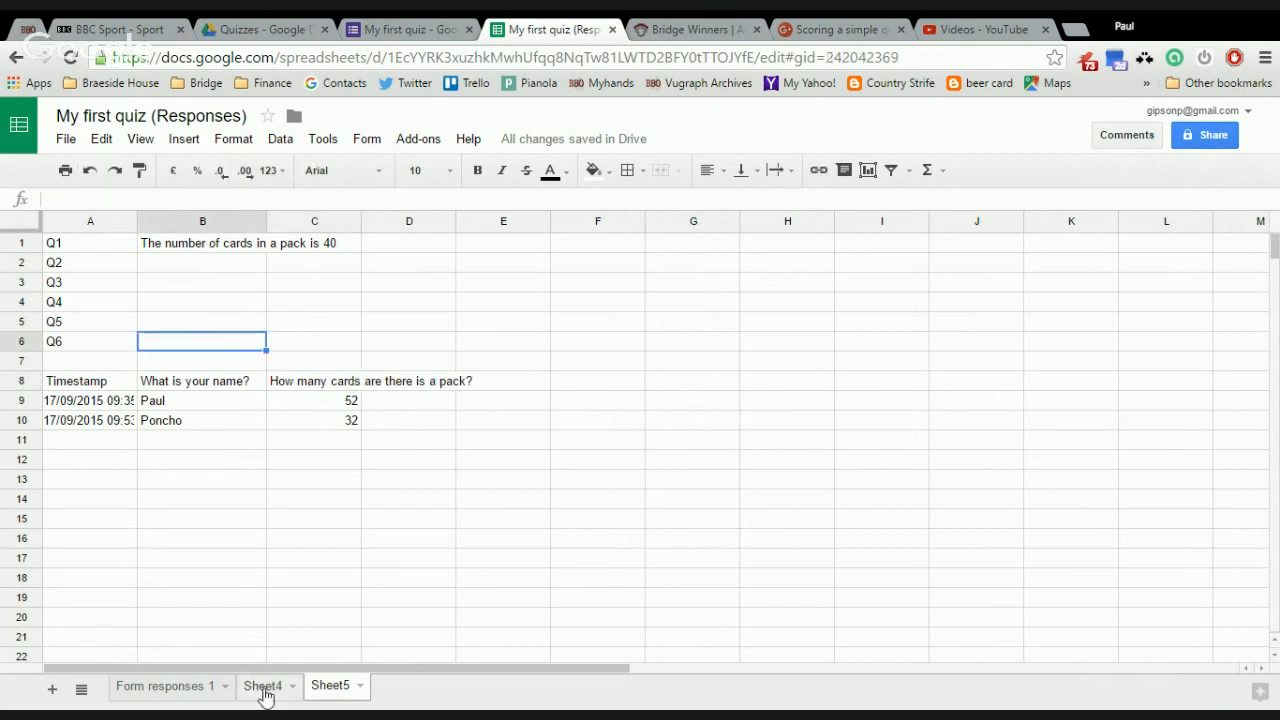
click(866, 221)
click(330, 686)
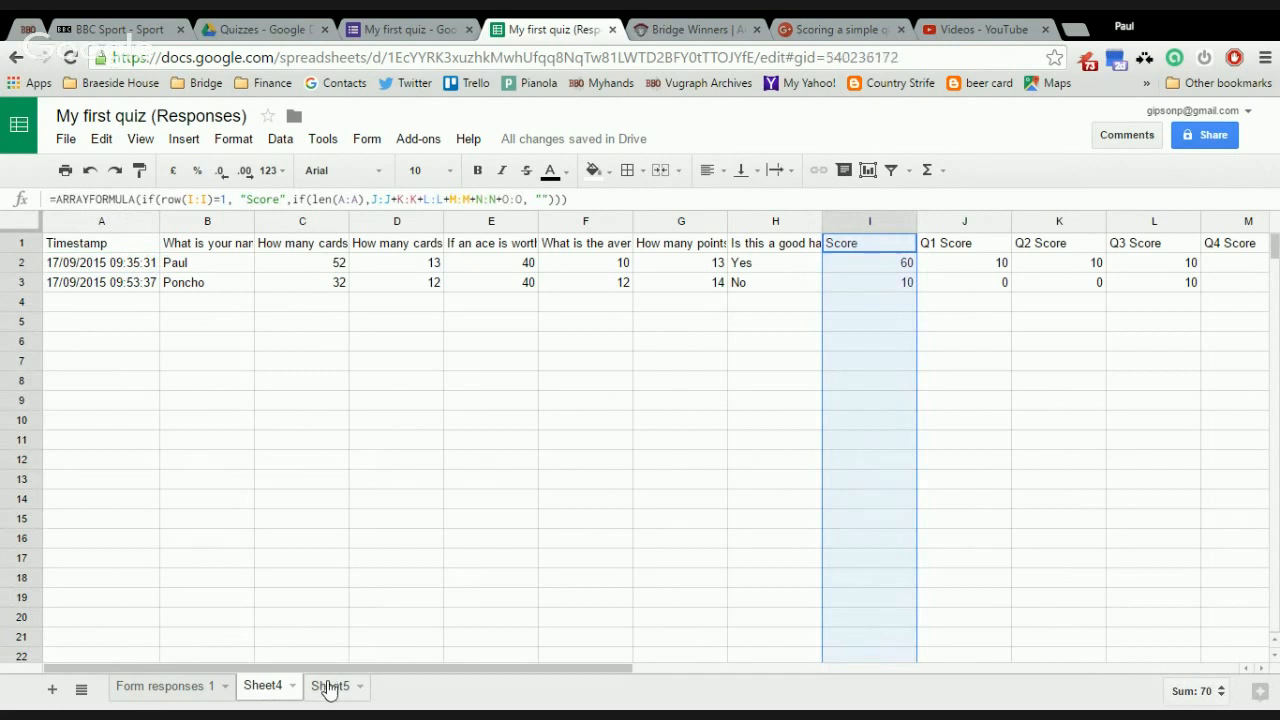
click(305, 386)
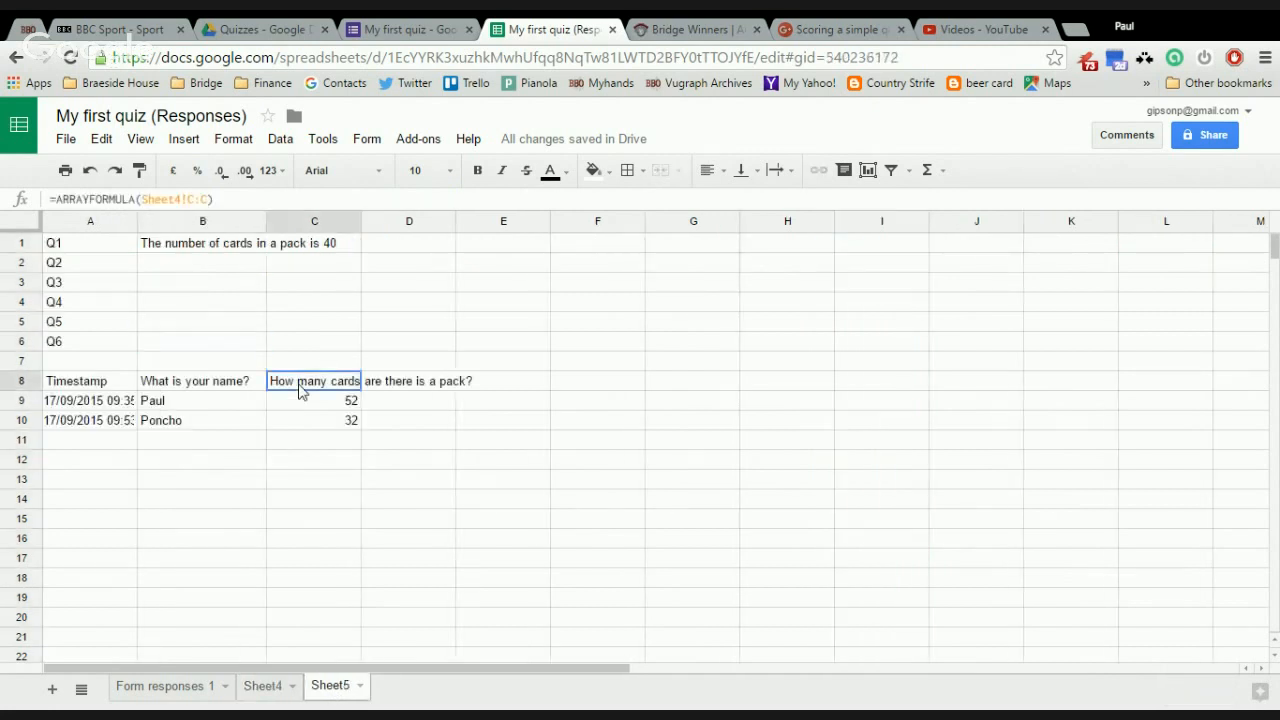
click(196, 198)
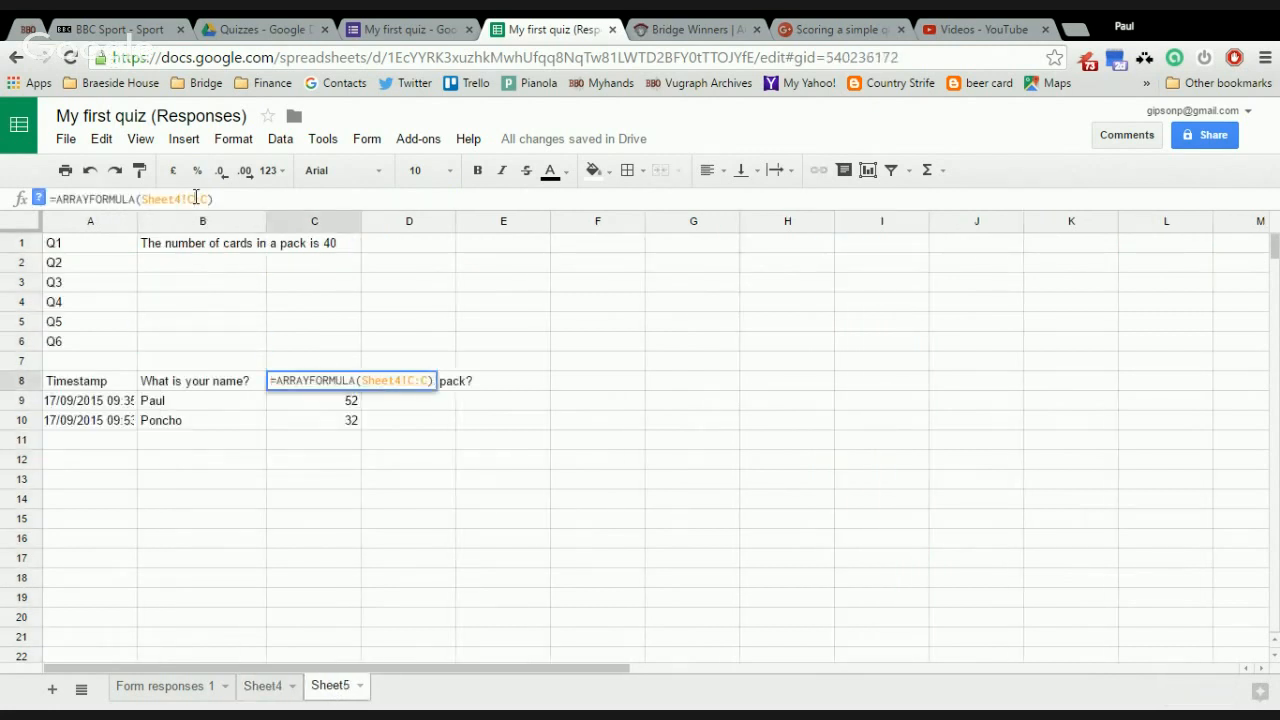
key(BackSpace)
text(I)
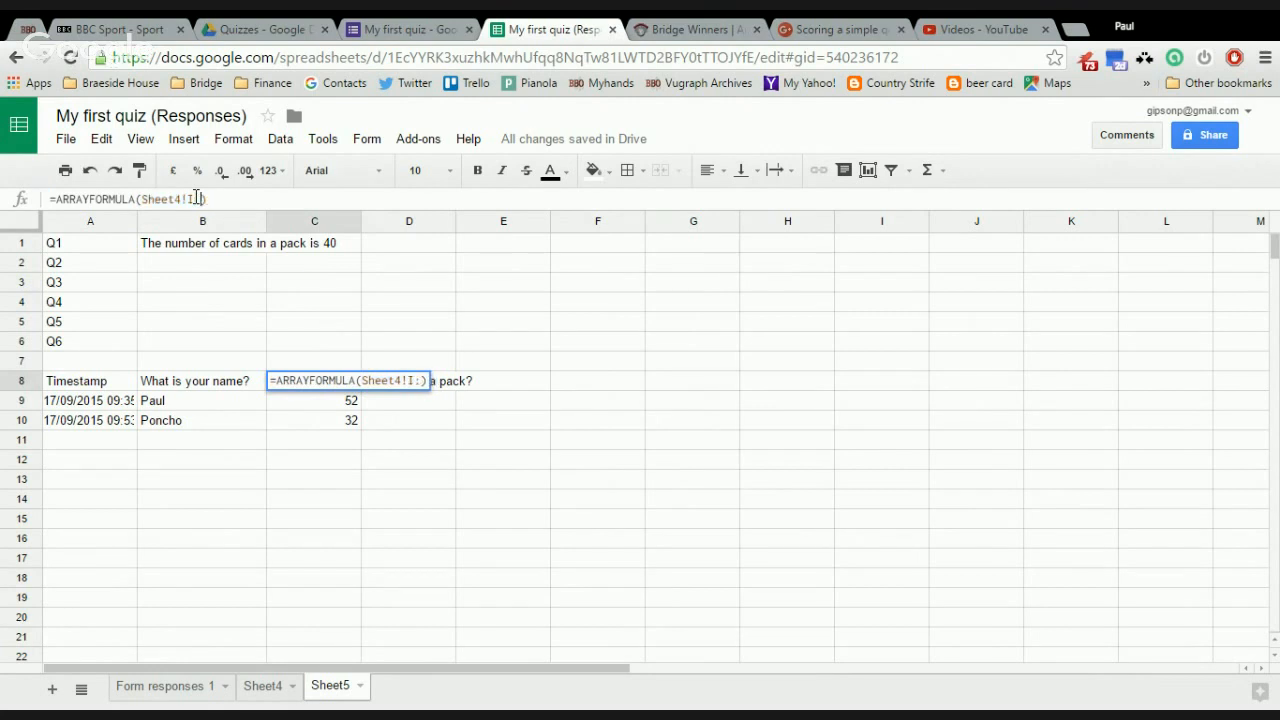
key(Return)
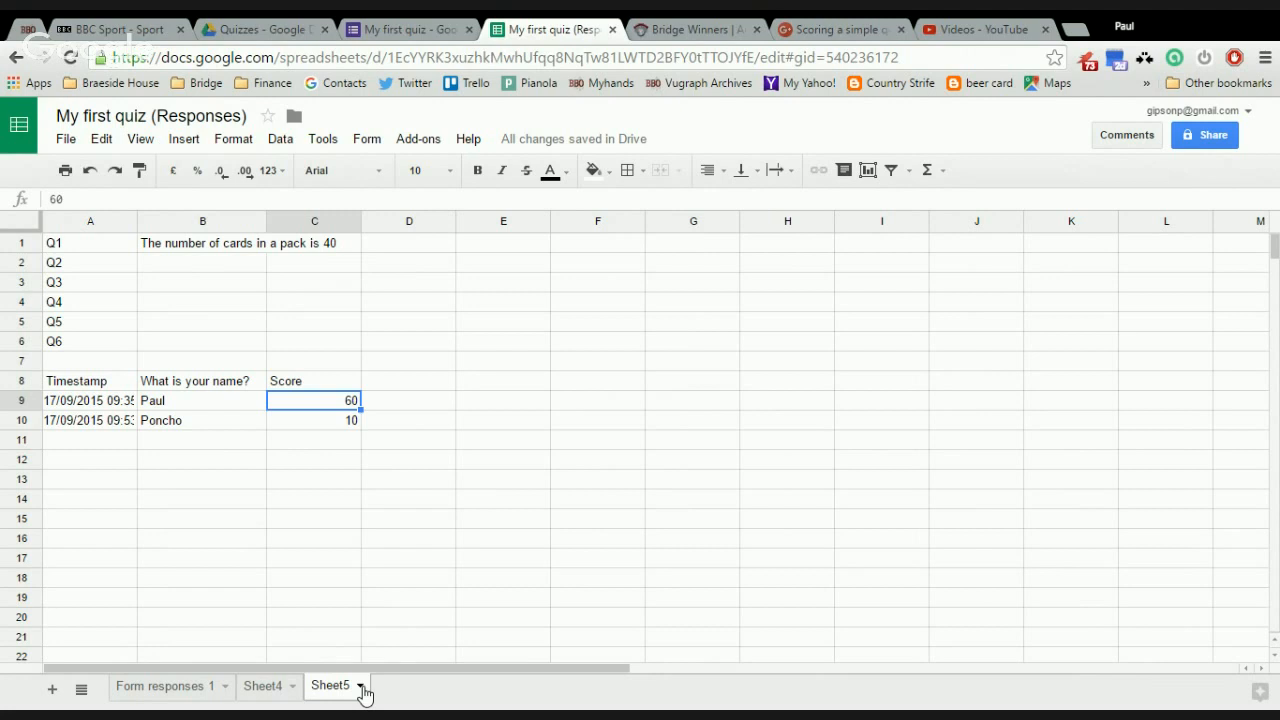
drag(137, 221, 171, 219)
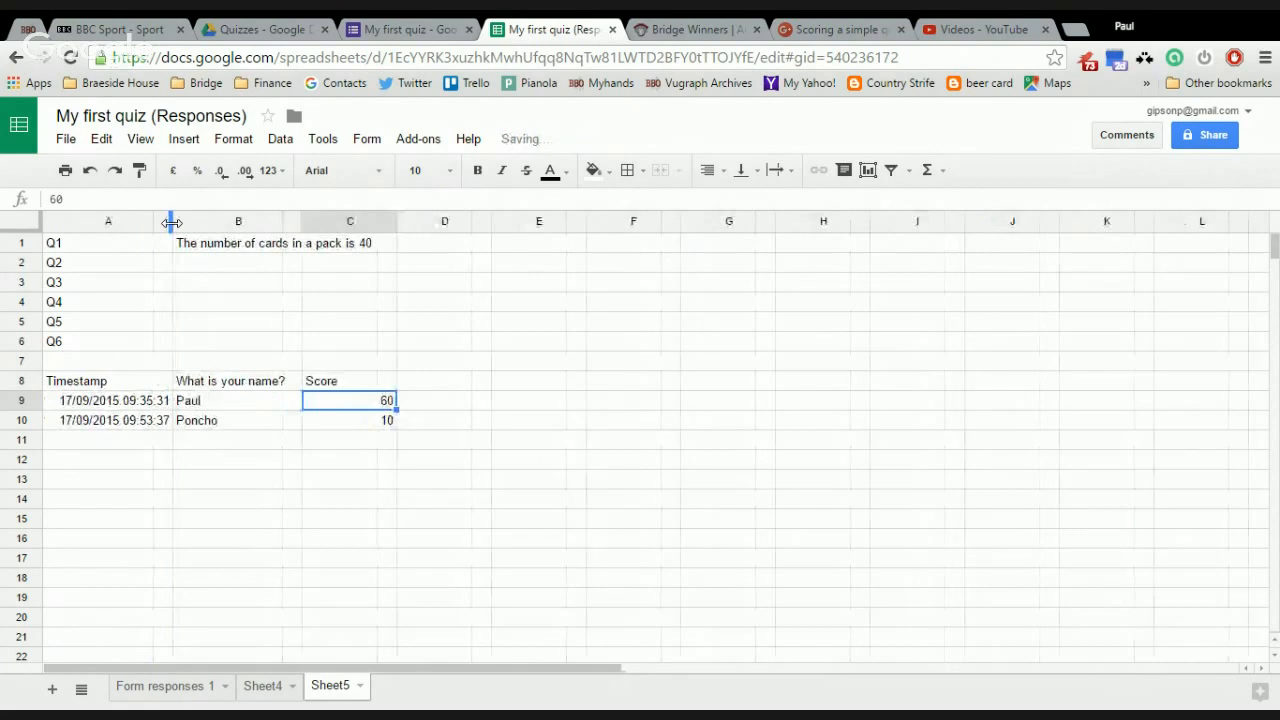
- Publish only Sheet5 to the web as a web page and copy its published link
click(65, 138)
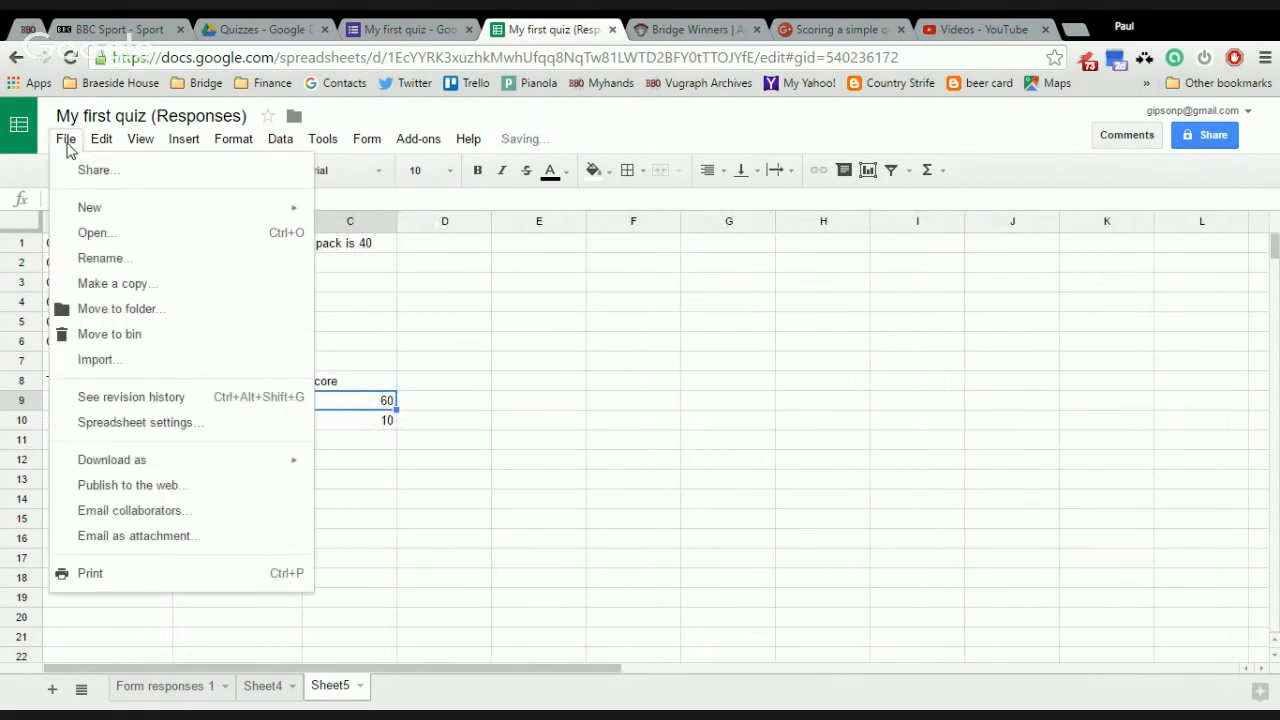
click(149, 492)
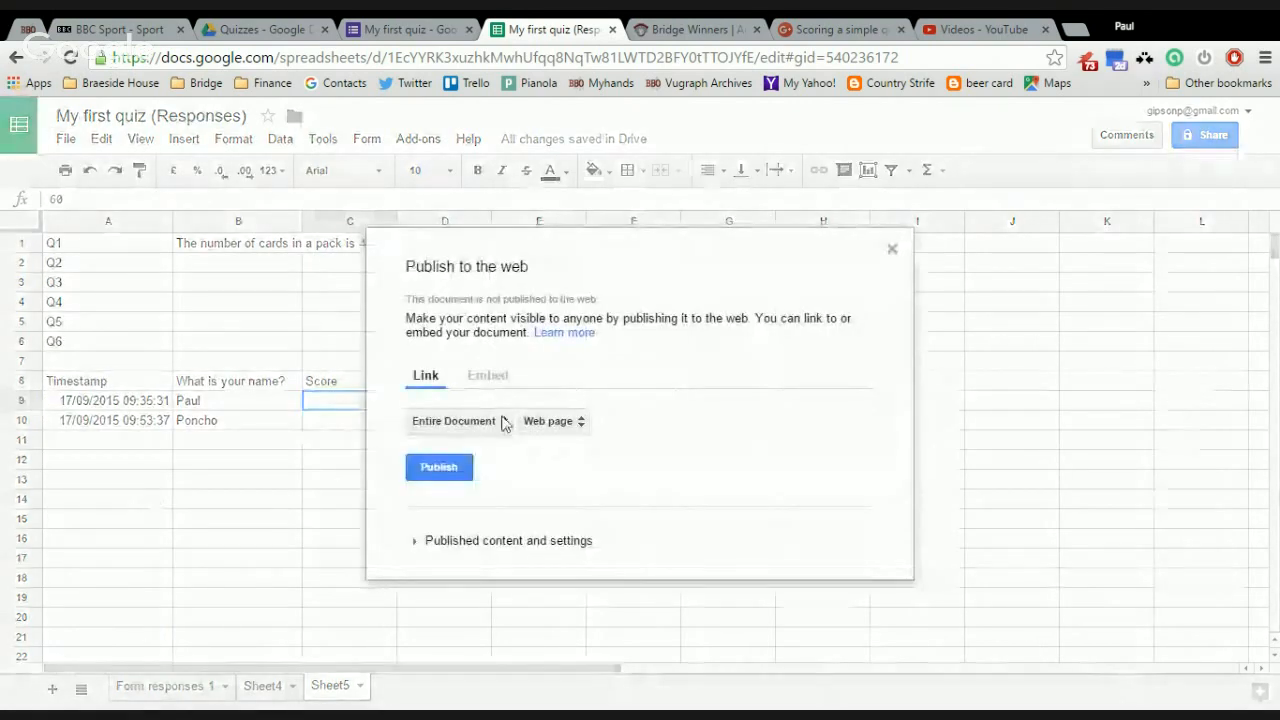
click(503, 423)
click(490, 520)
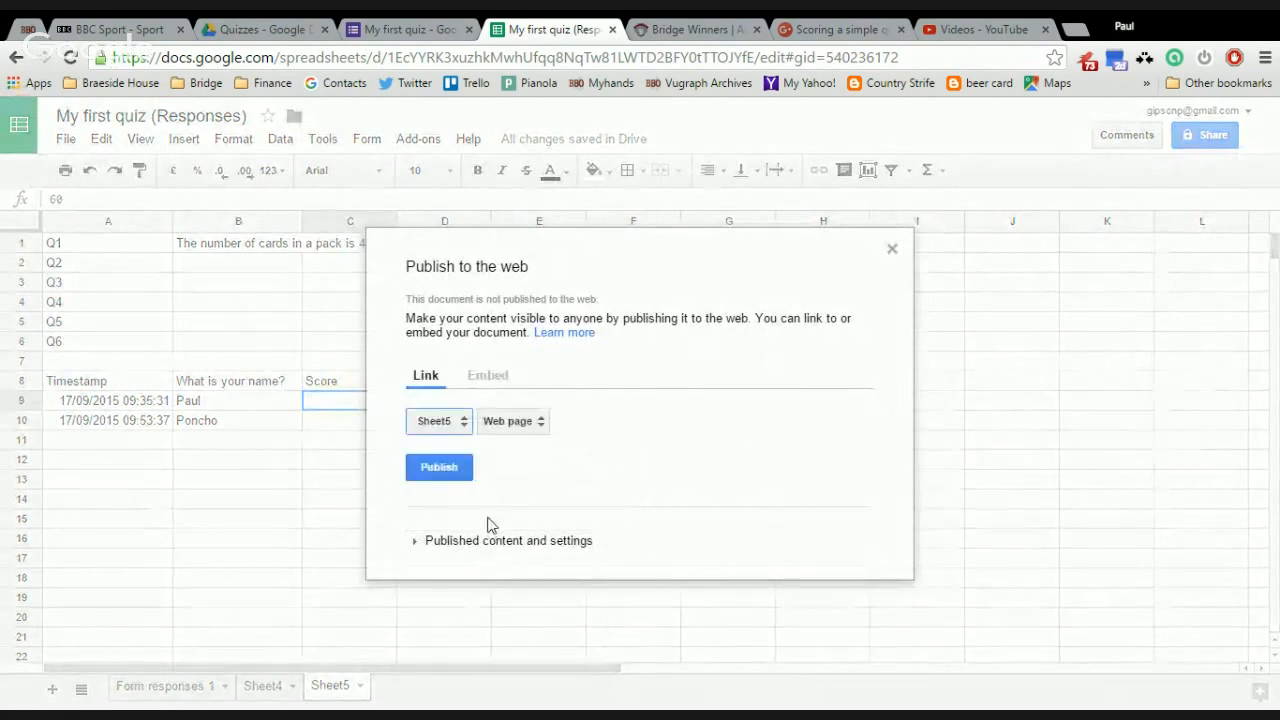
click(446, 480)
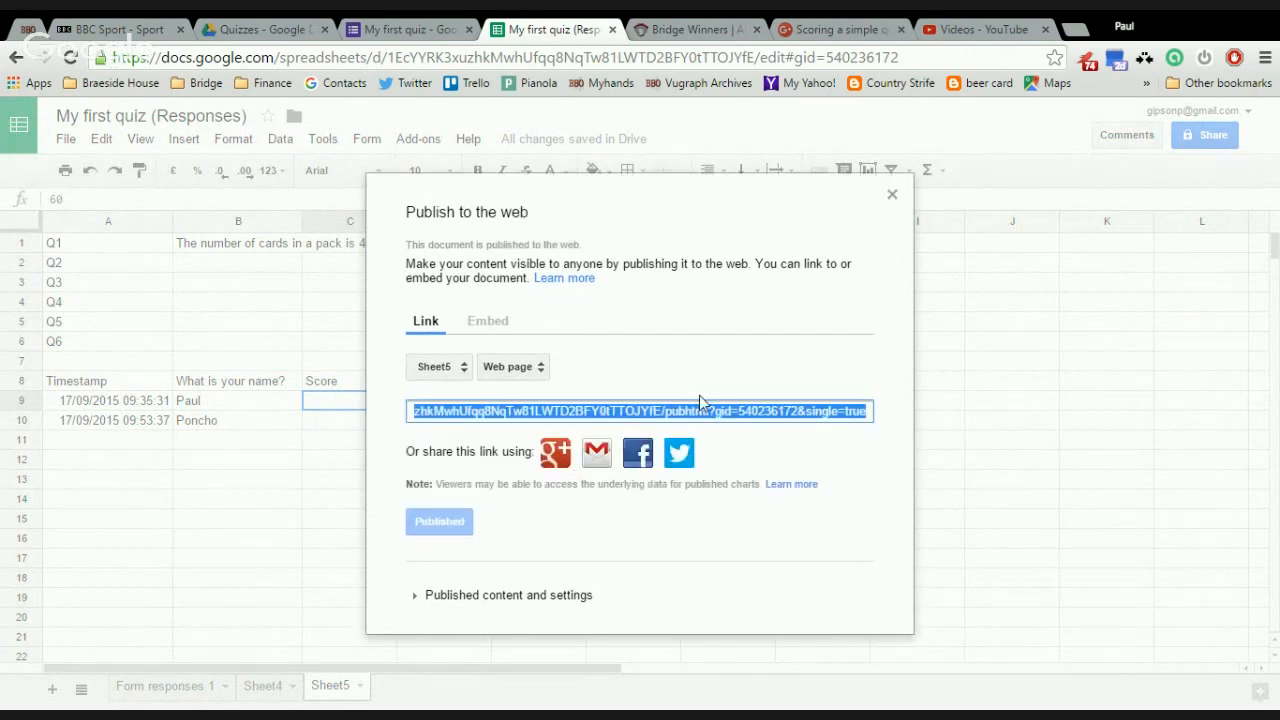
click(892, 194)
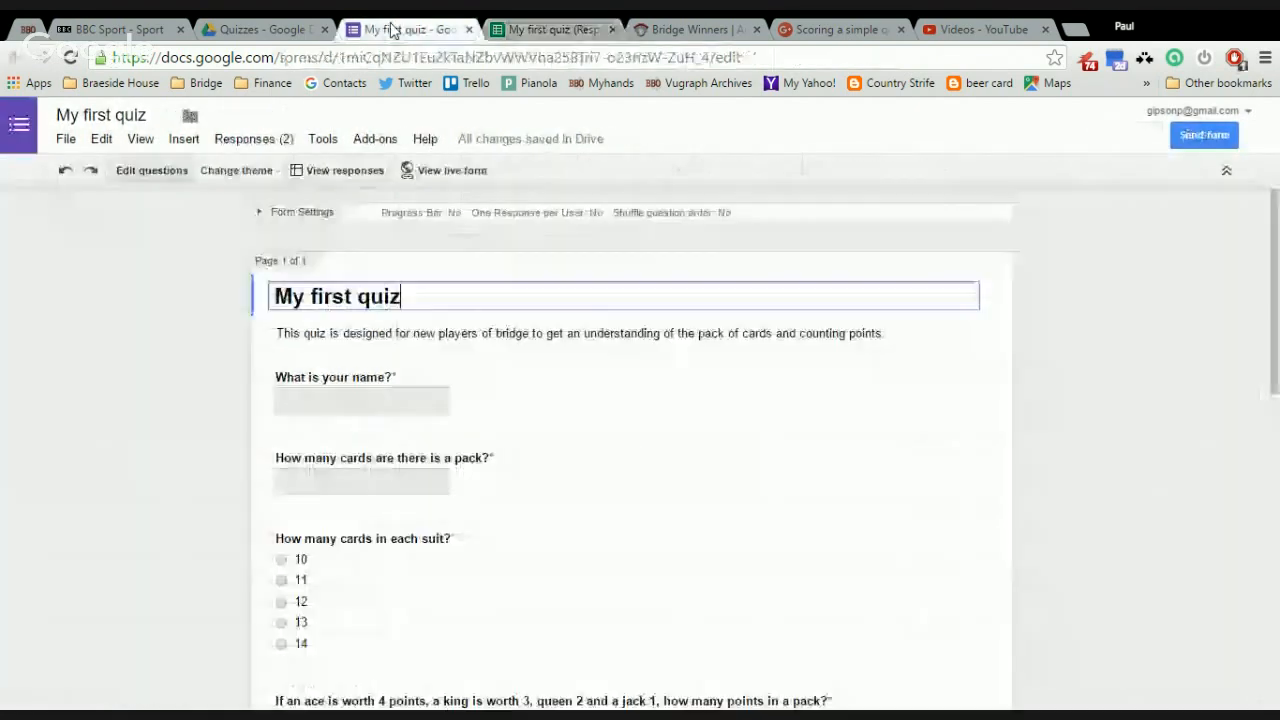
- Switch to the My first quiz form and add "You can see your score at" plus the published sheet link to the confirmation message
click(395, 29)
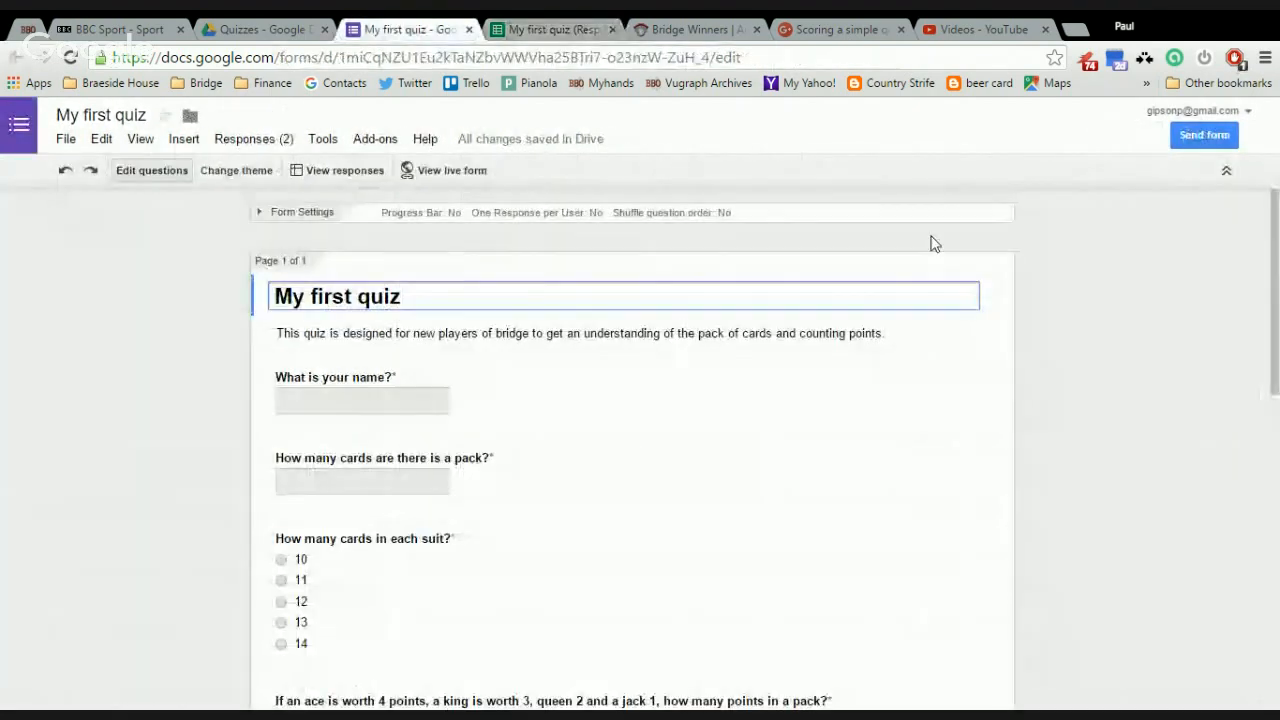
drag(1275, 275, 1276, 580)
click(457, 572)
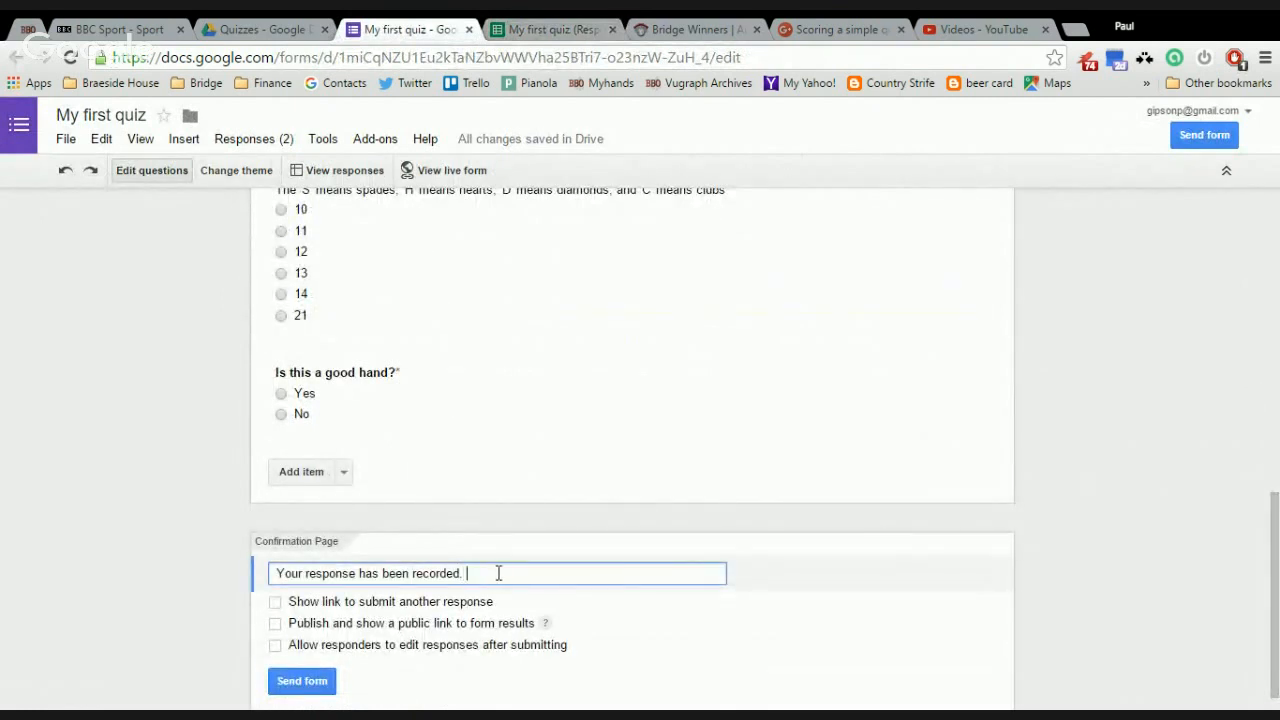
text(You can see your score at)
text(https://docs.google.com/spreadsheets/d/1EcYYRK3xuzhkMwhUfqq8NqTw81LWTD2BFY0tTTOJYfE/pubhtml?gid=540236172&single=true)
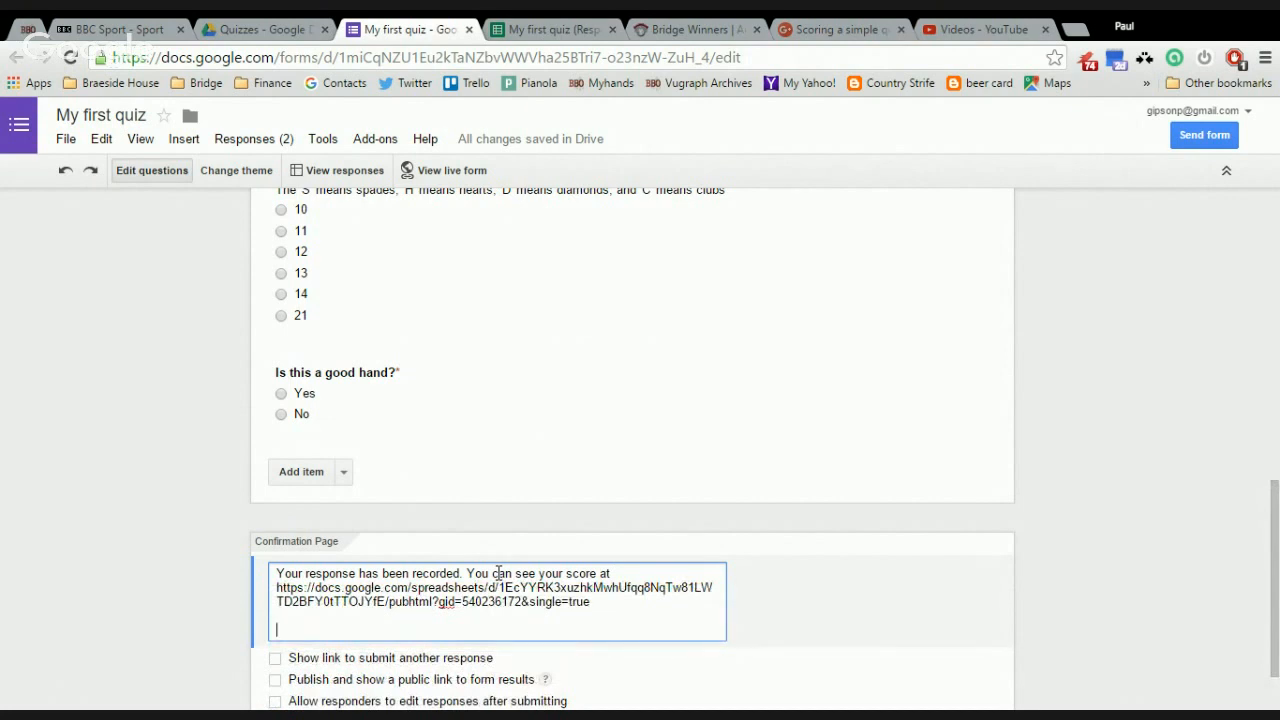
key(Return)
key(Return)
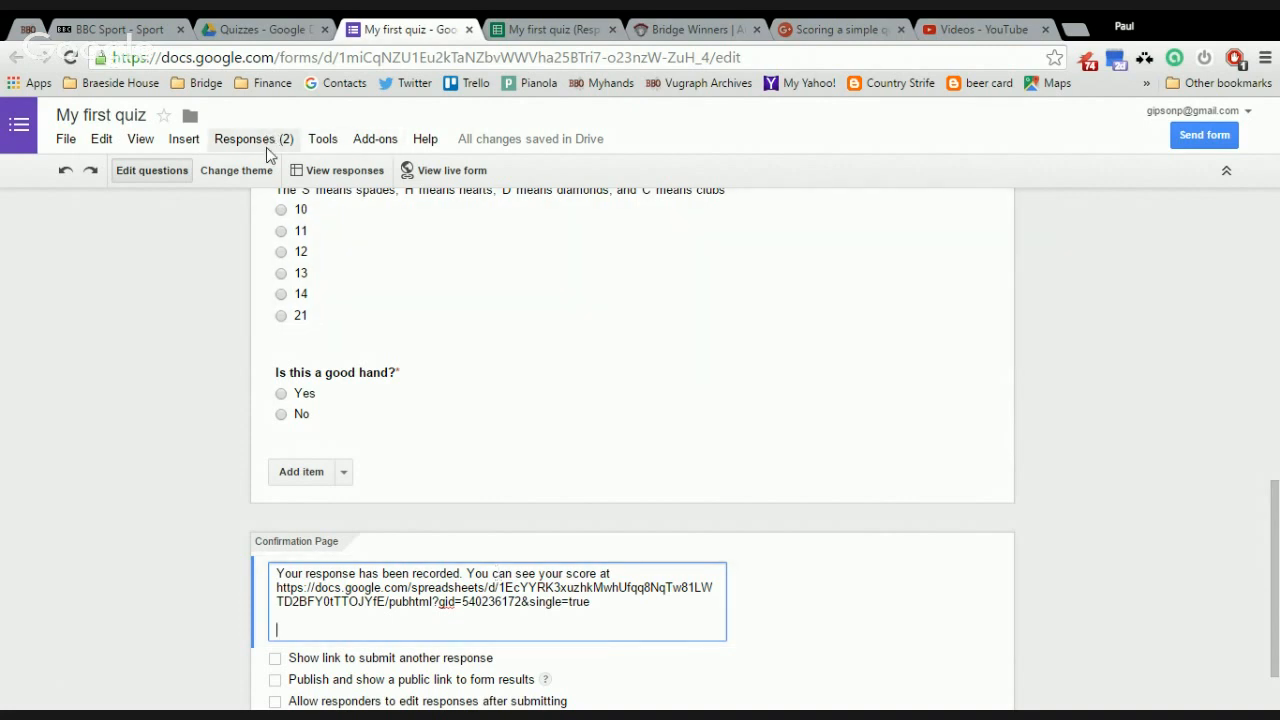
- Publish the form's analytics from the summary of responses and check the public results link option on the confirmation page
click(254, 139)
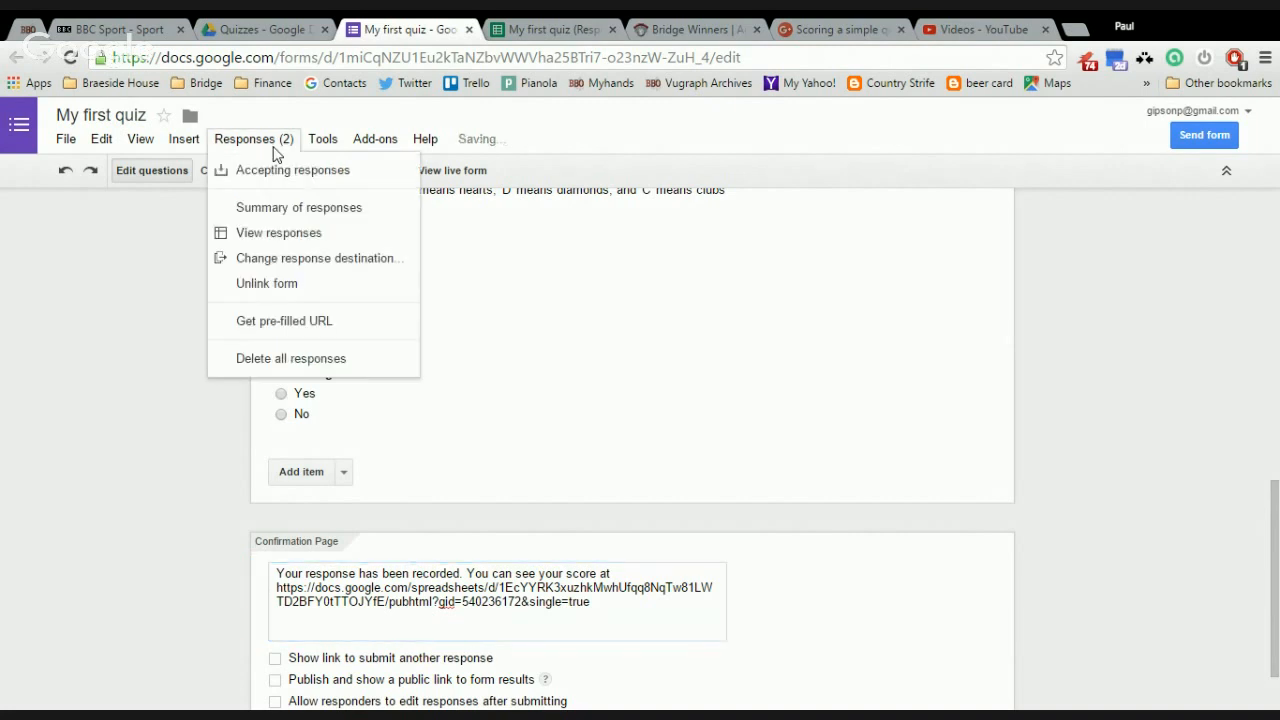
click(314, 212)
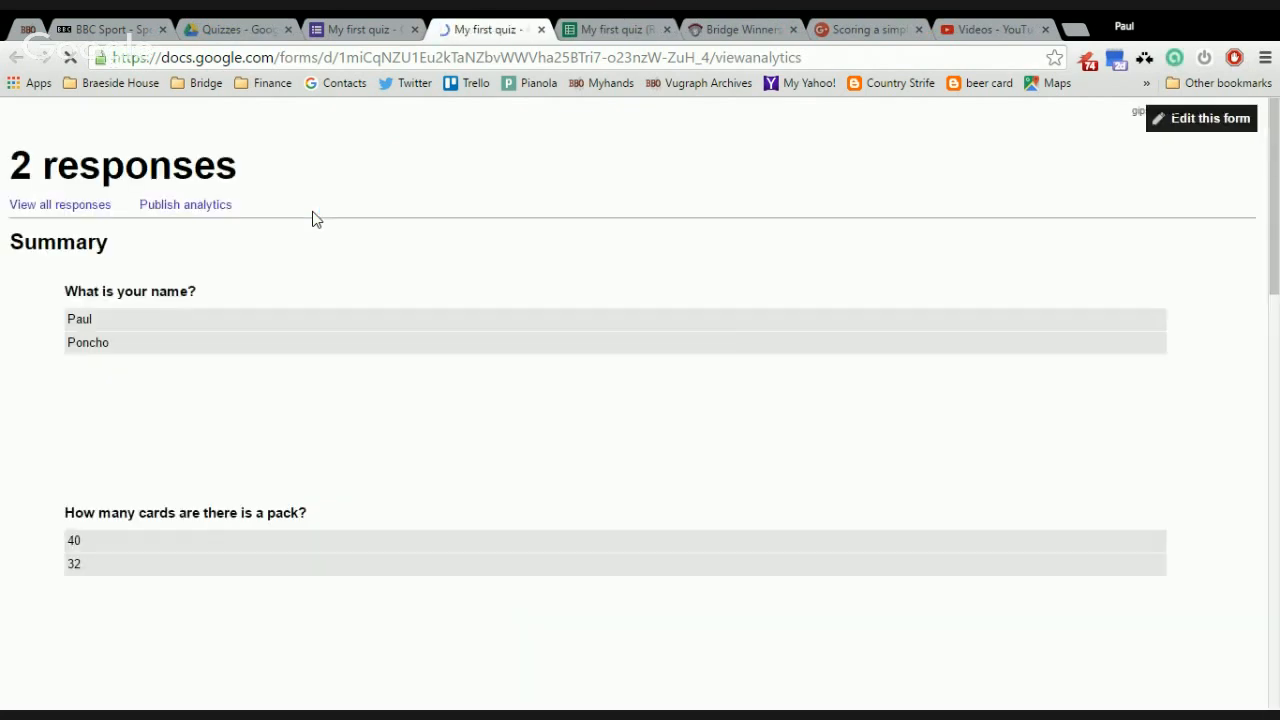
click(209, 213)
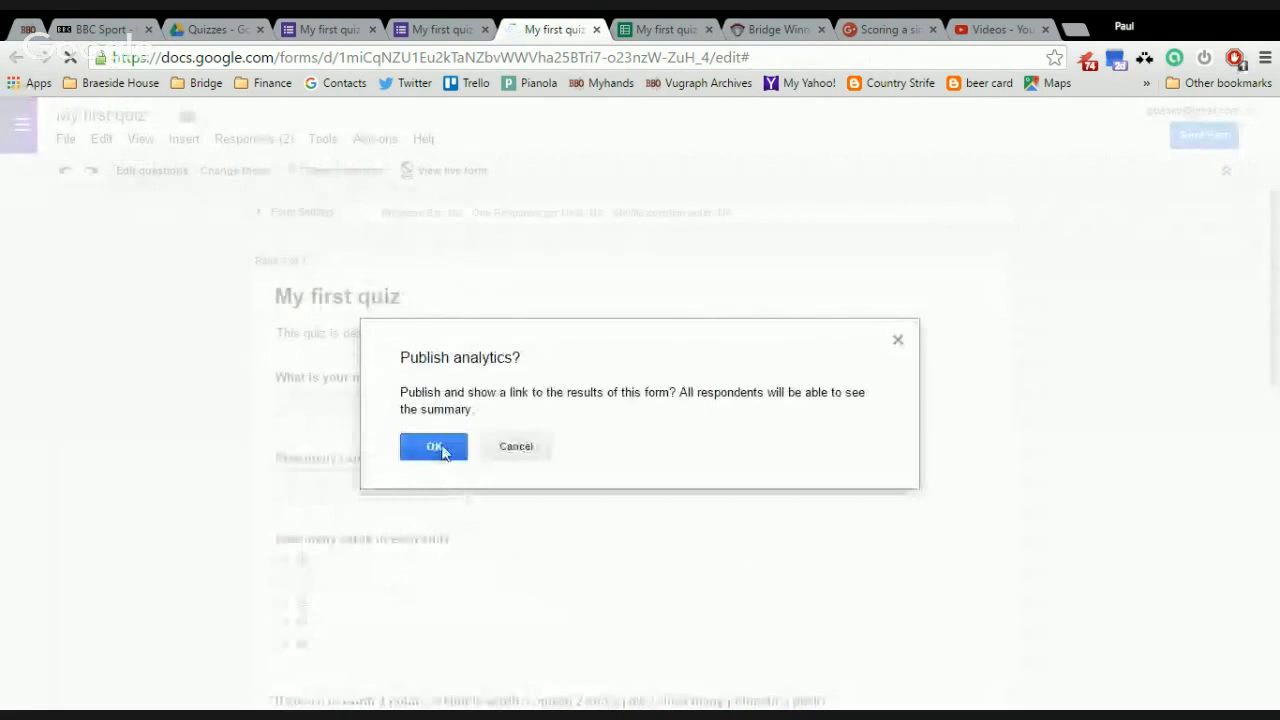
click(449, 447)
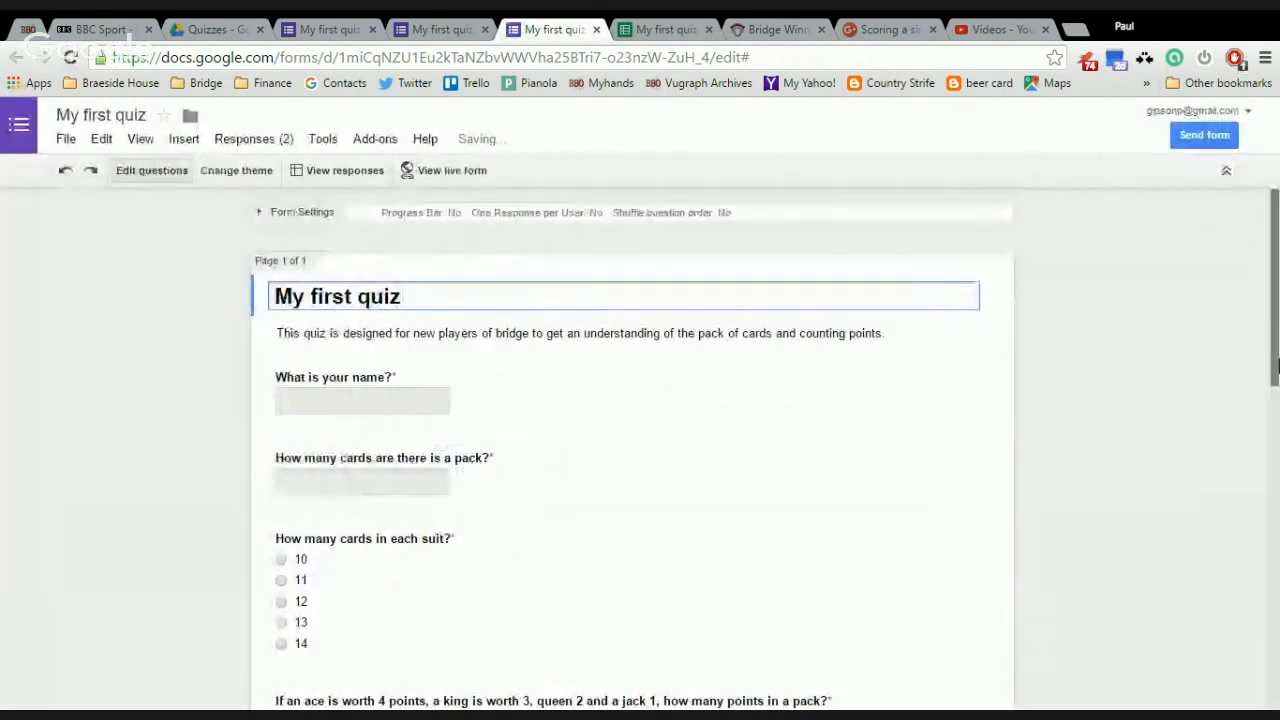
drag(1275, 368, 1275, 692)
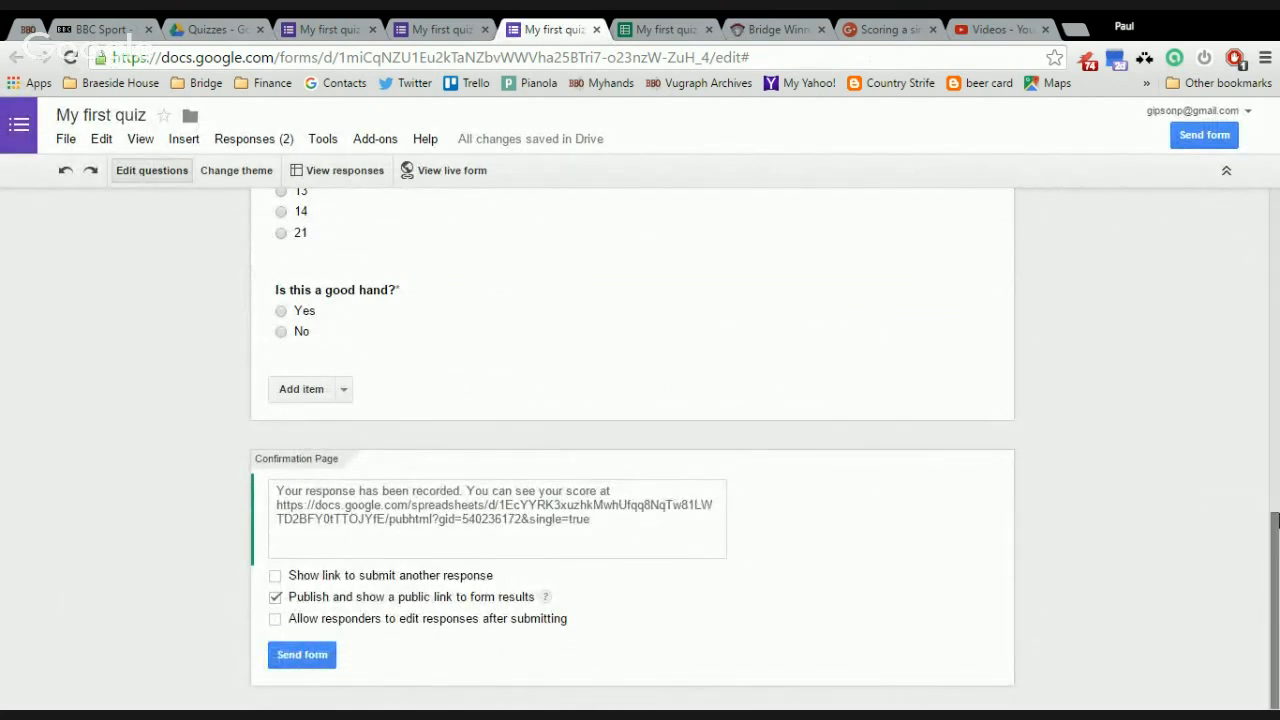
drag(1275, 537, 1027, 173)
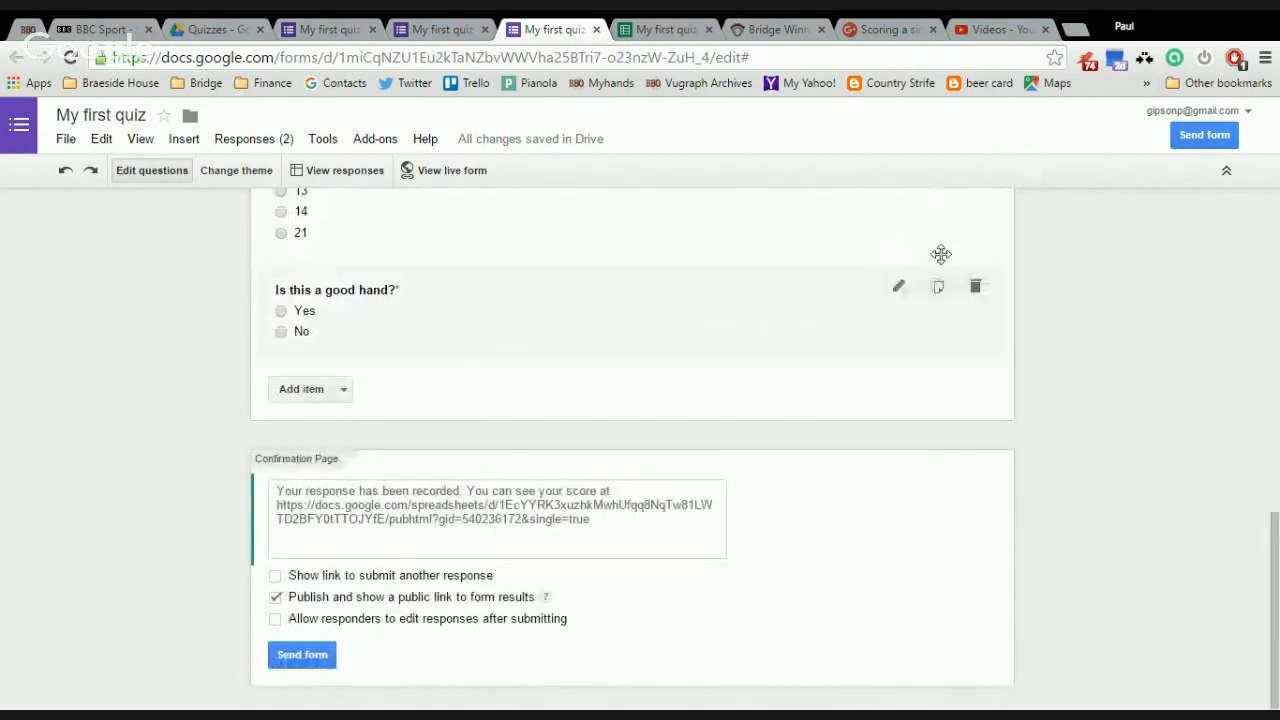
- Open the live form, fill in the respondent's name, and answer 52 cards in a pack and 13 cards in each suit
click(451, 172)
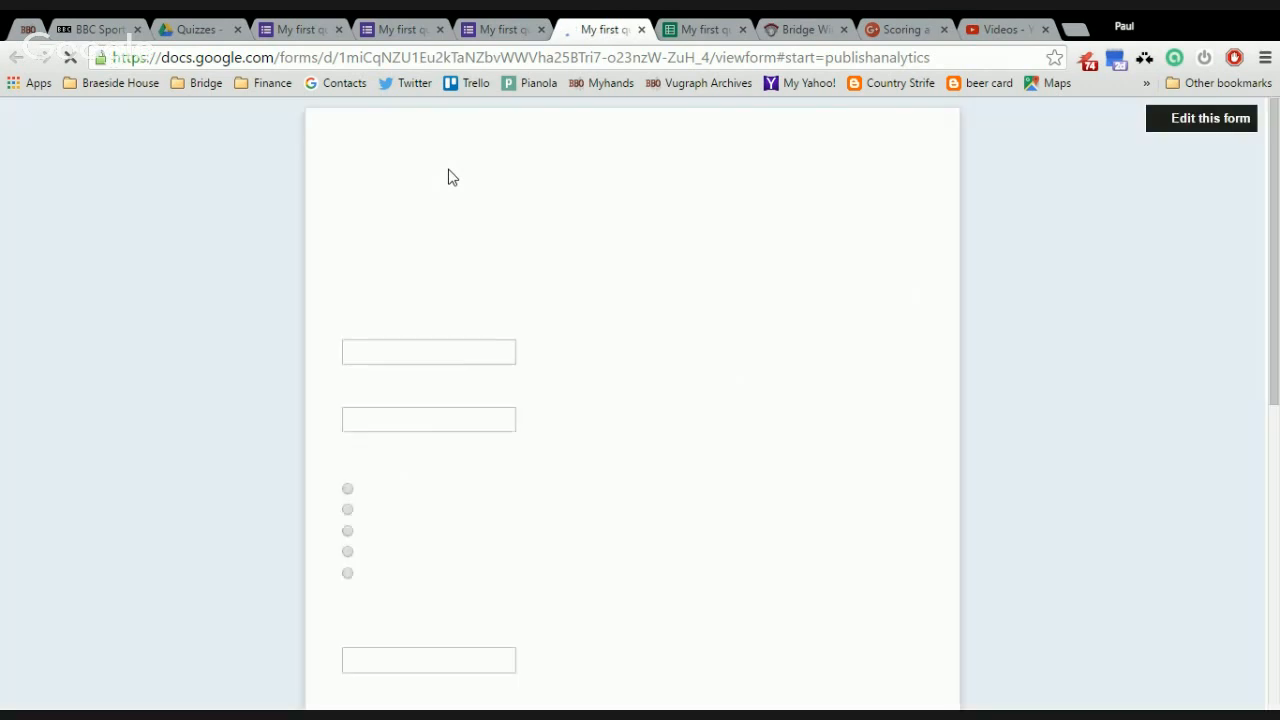
click(397, 326)
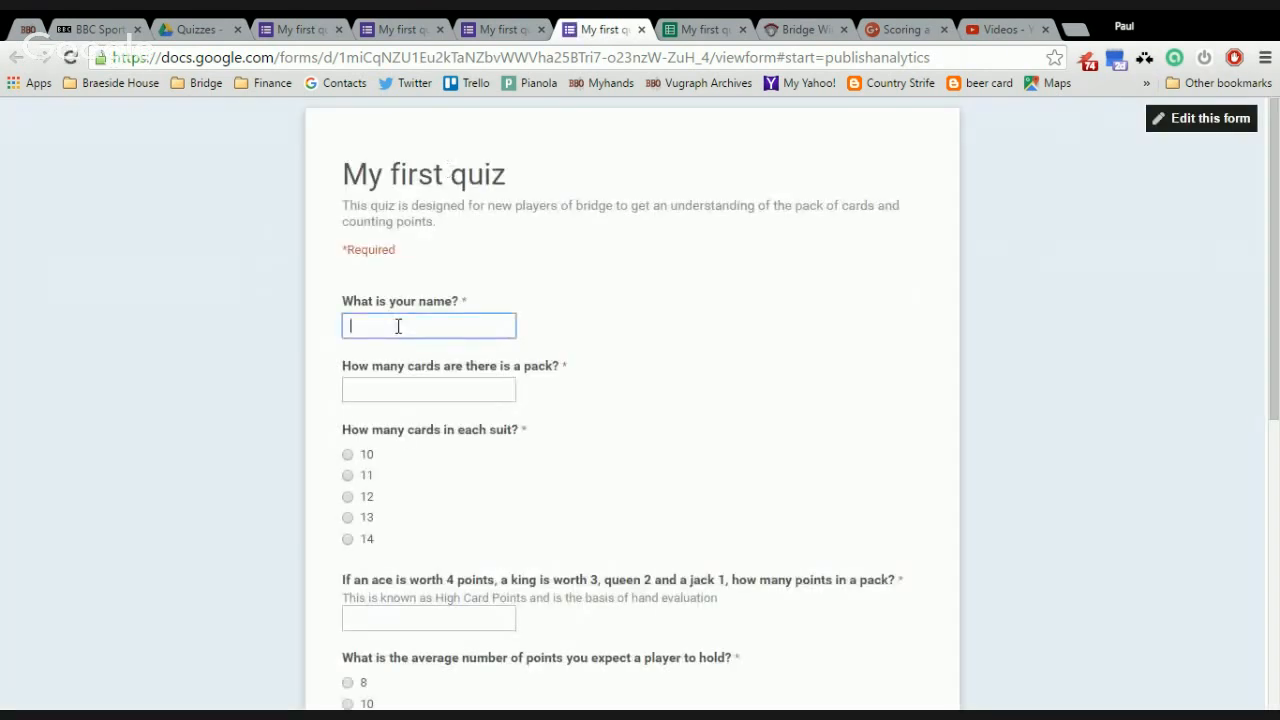
text(thebeercard)
key(Tab)
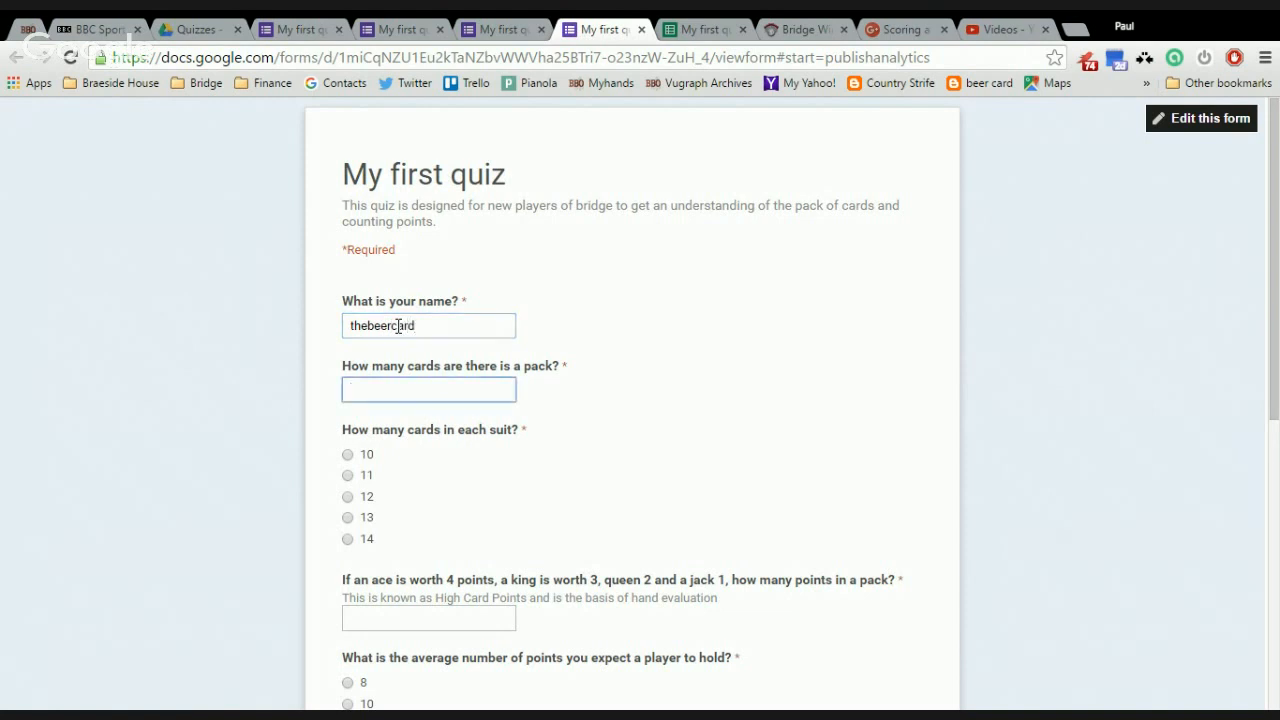
text(52)
click(348, 518)
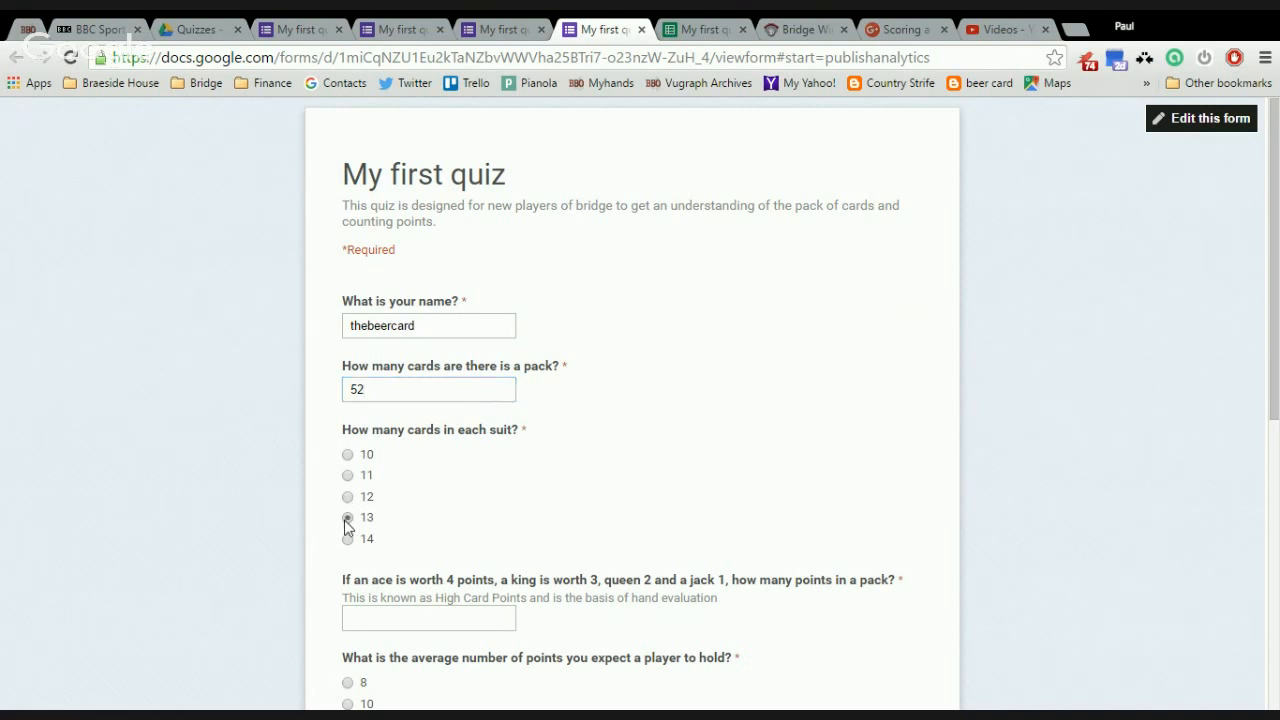
- Answer 39 for the points in a pack, 10 for the average points held and 12 for the sample hand
drag(1274, 392, 1275, 547)
click(408, 320)
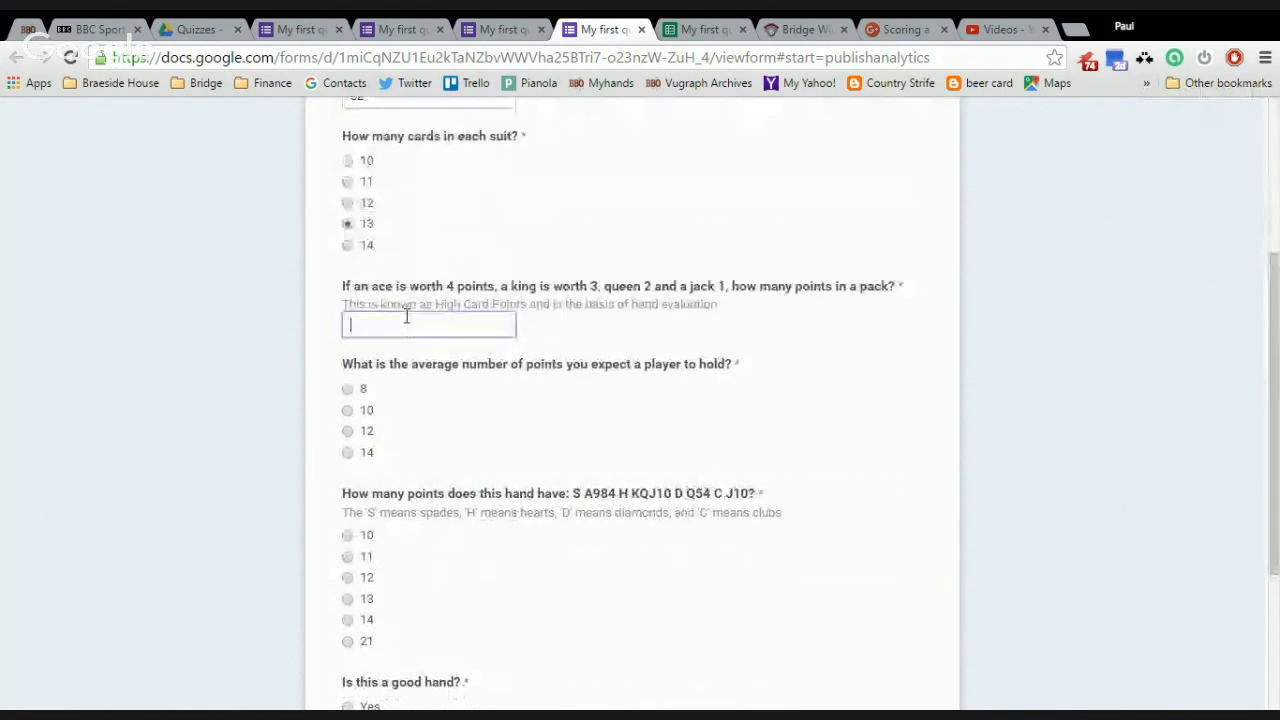
text(39)
click(348, 412)
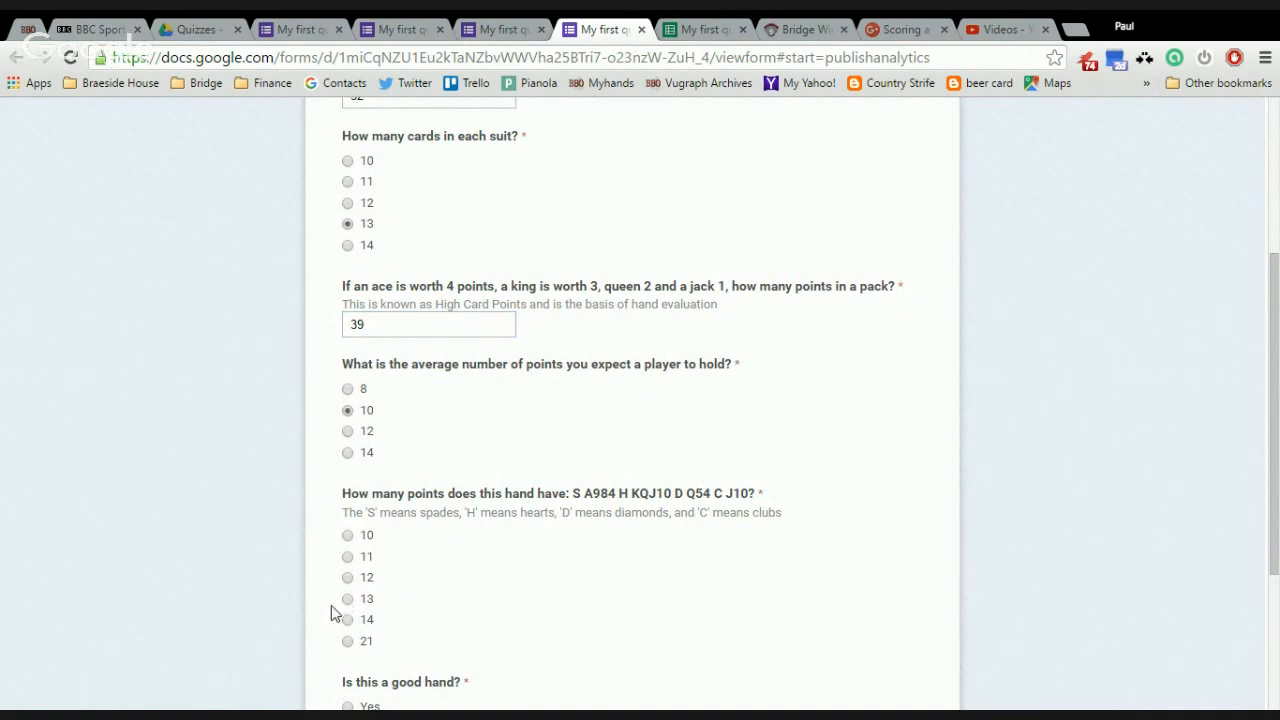
click(348, 578)
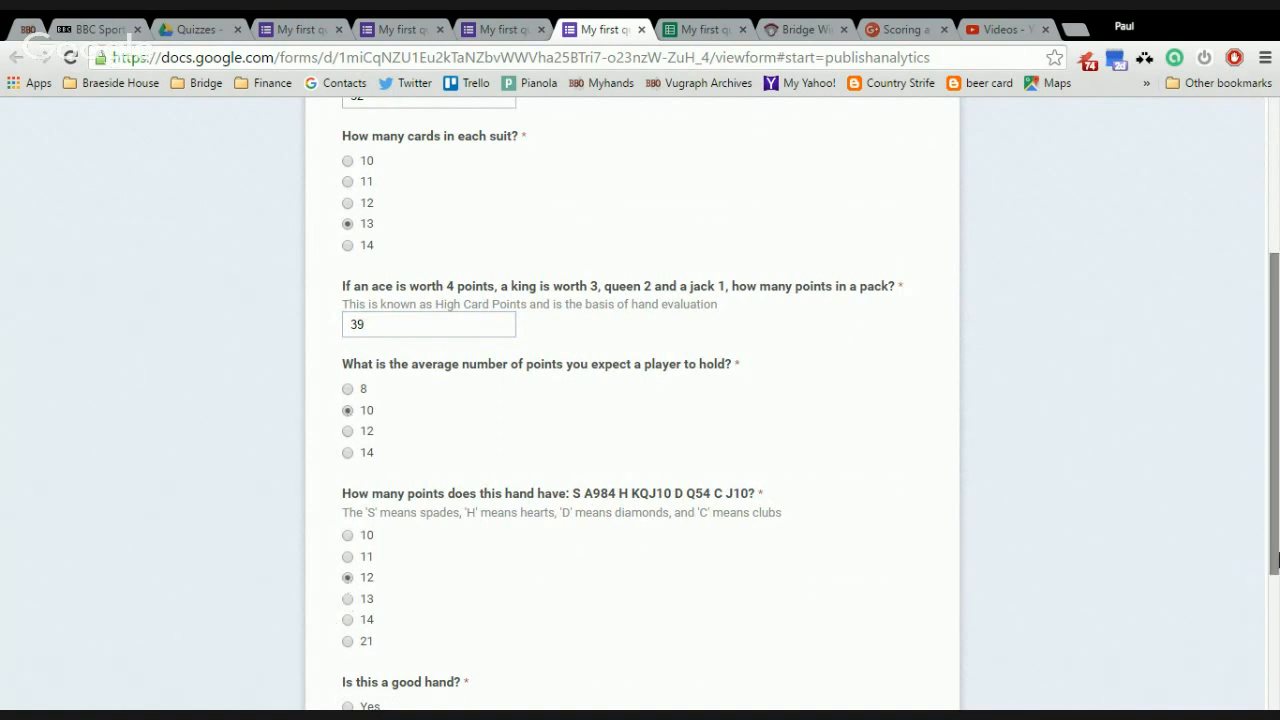
- Answer whether the sample hand is good and submit the quiz response
drag(1274, 560, 1276, 705)
click(348, 459)
click(376, 529)
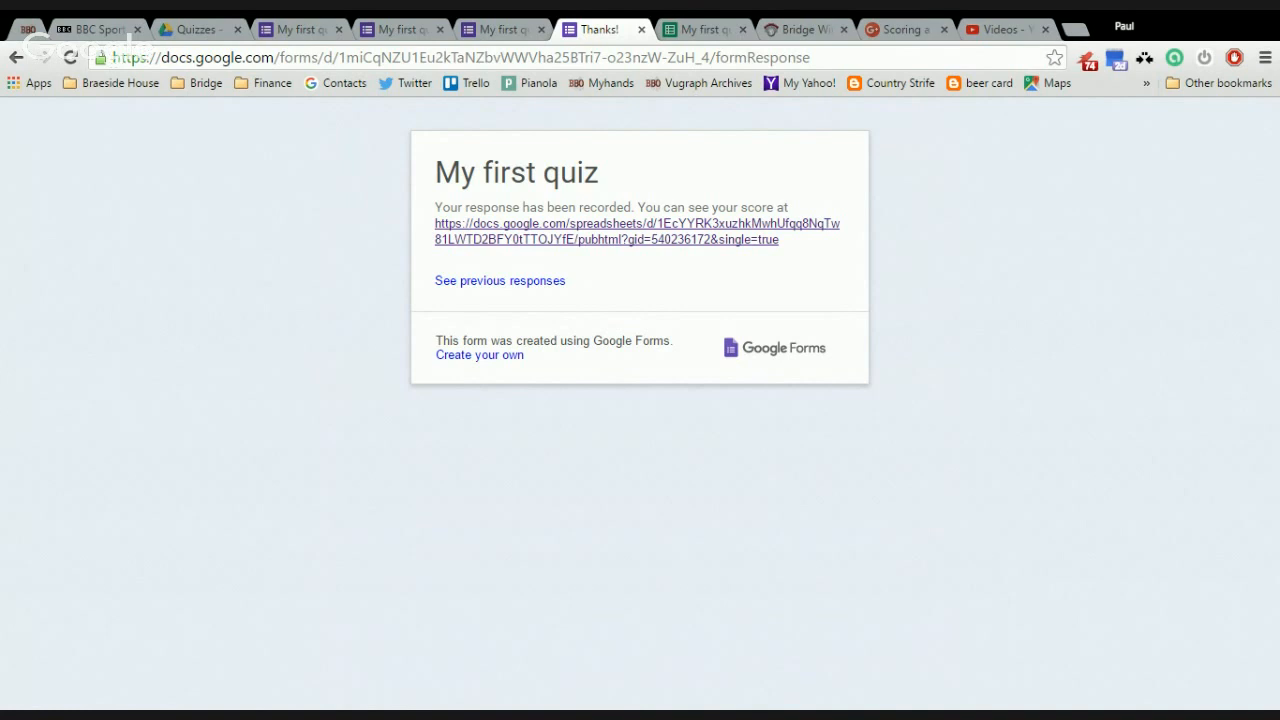
- Check the published score sheet linked from the confirmation page, close it, and review the summary of previous responses through the daily responses chart
click(679, 240)
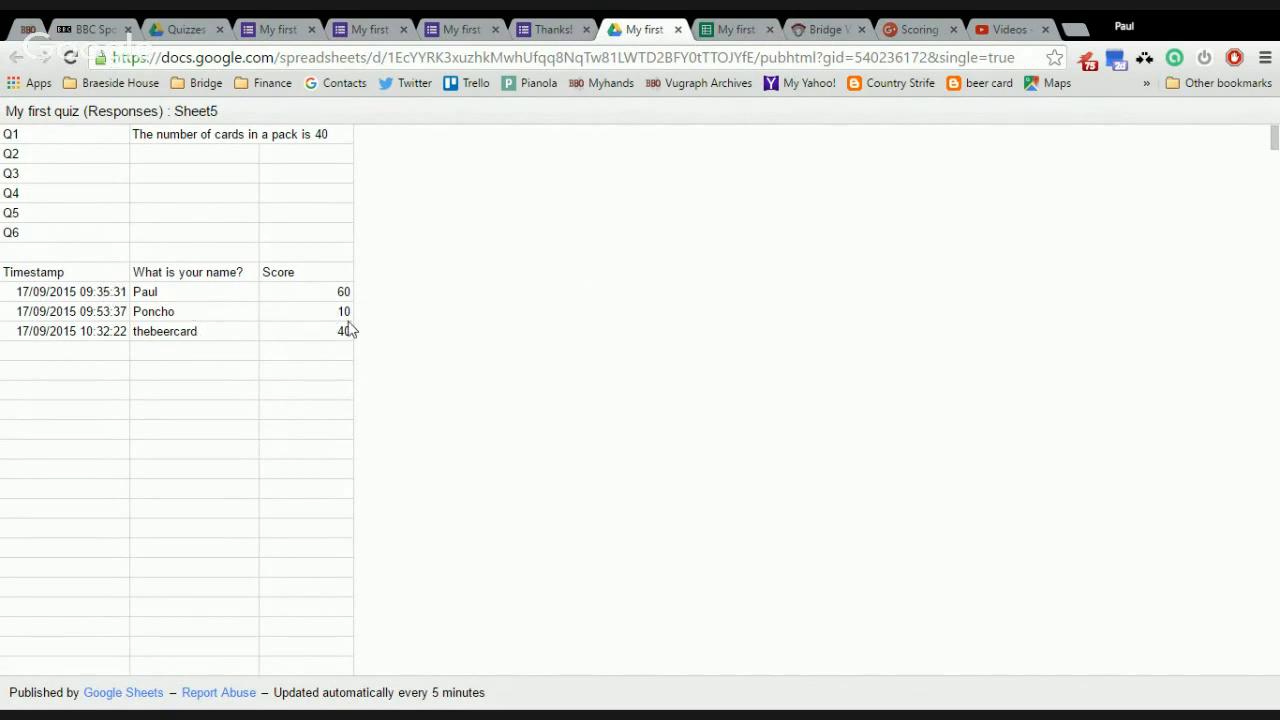
click(678, 30)
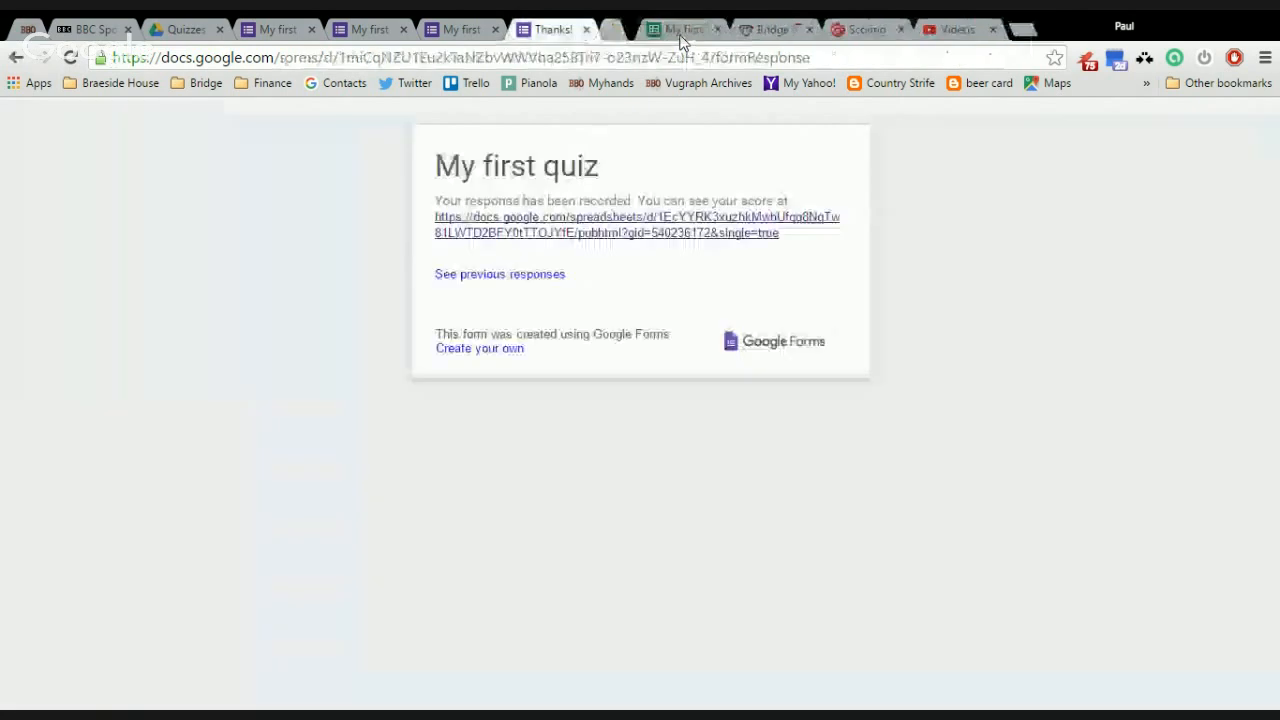
click(483, 278)
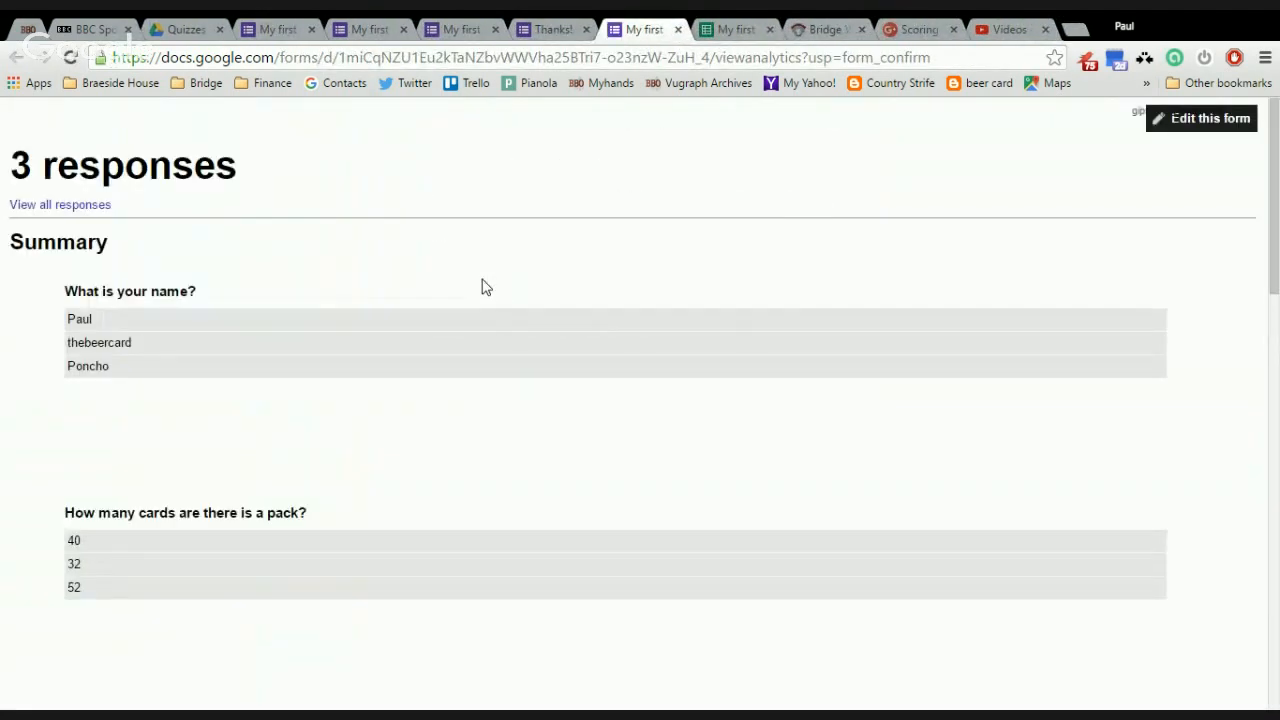
scroll(483, 287, down, 8)
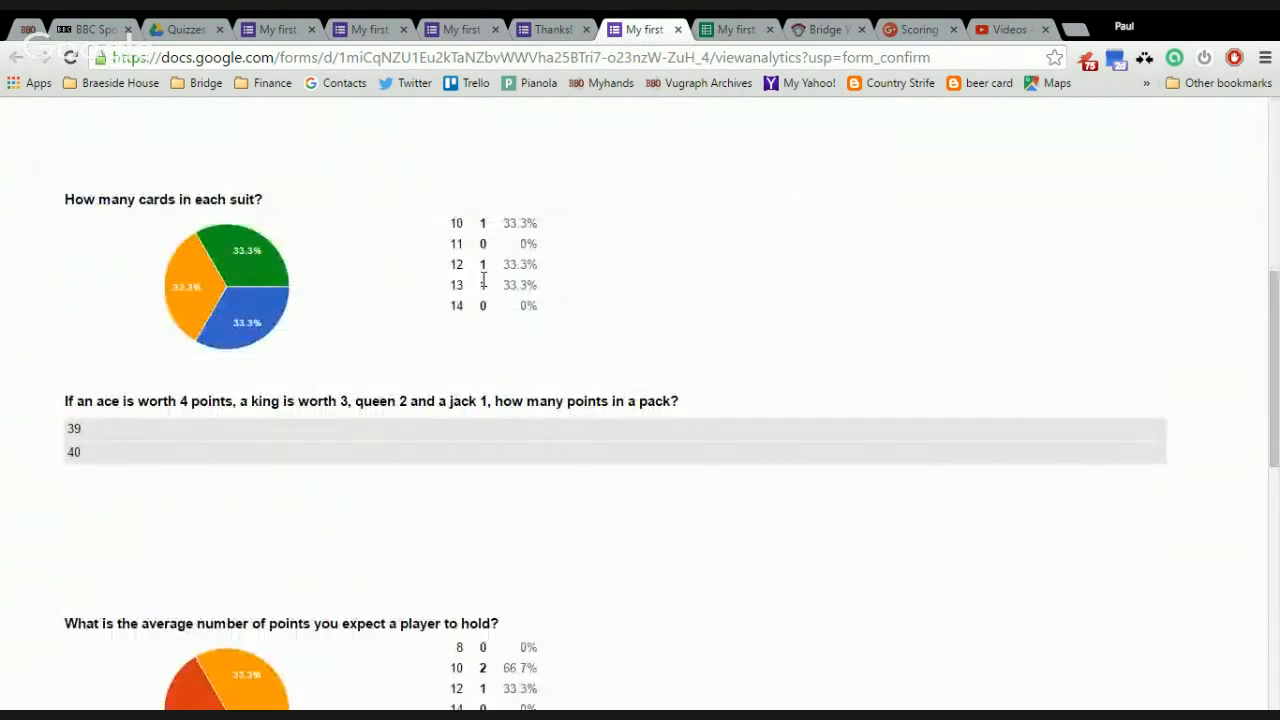
scroll(483, 282, down, 5)
scroll(483, 285, down, 2)
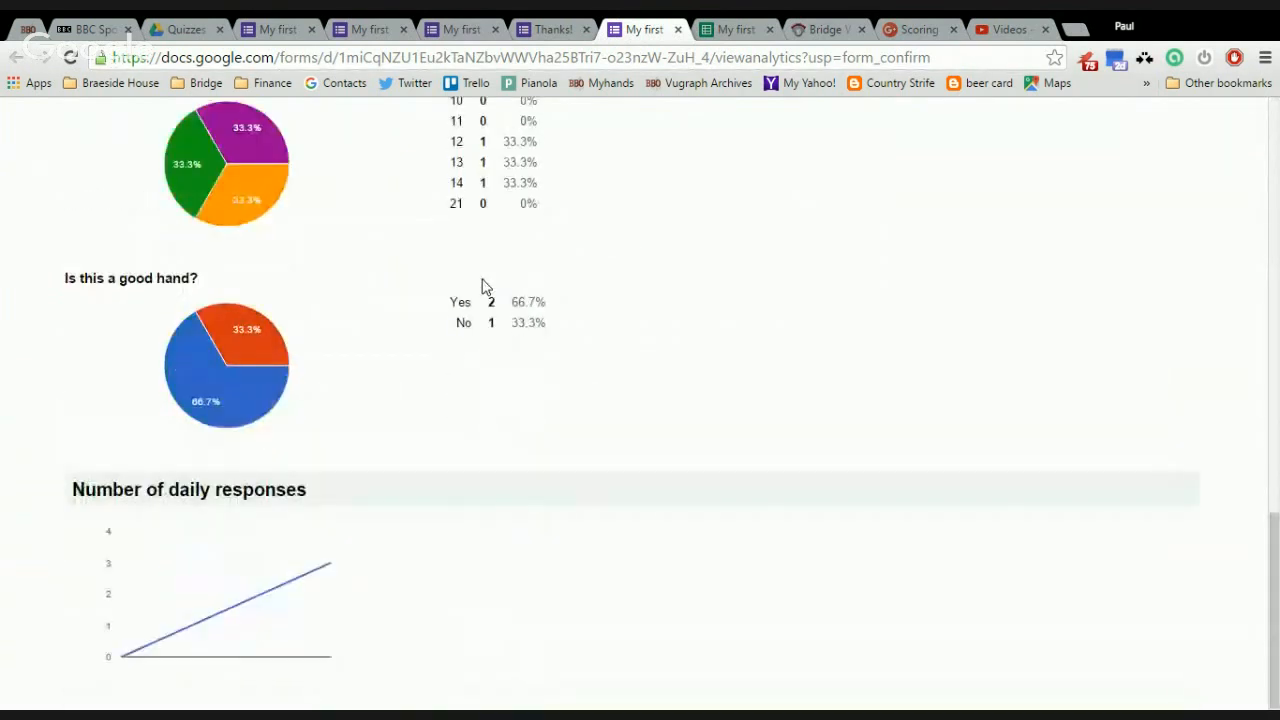
scroll(483, 287, up, 6)
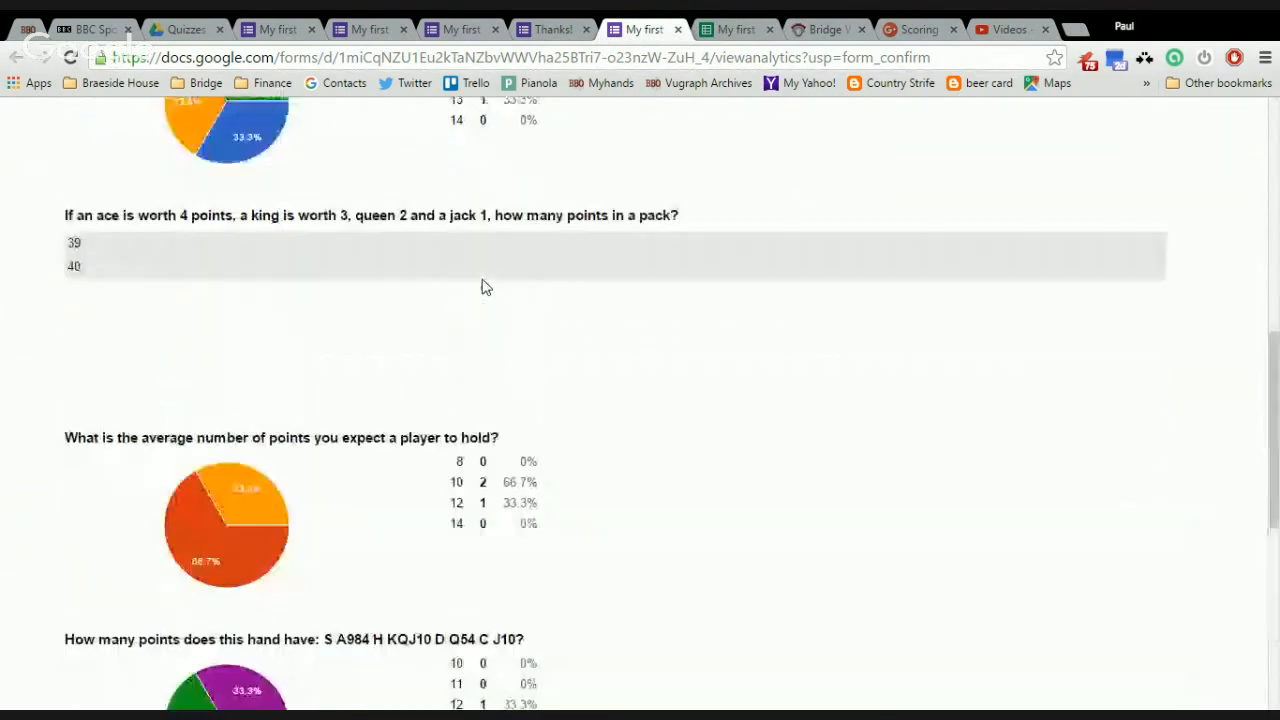